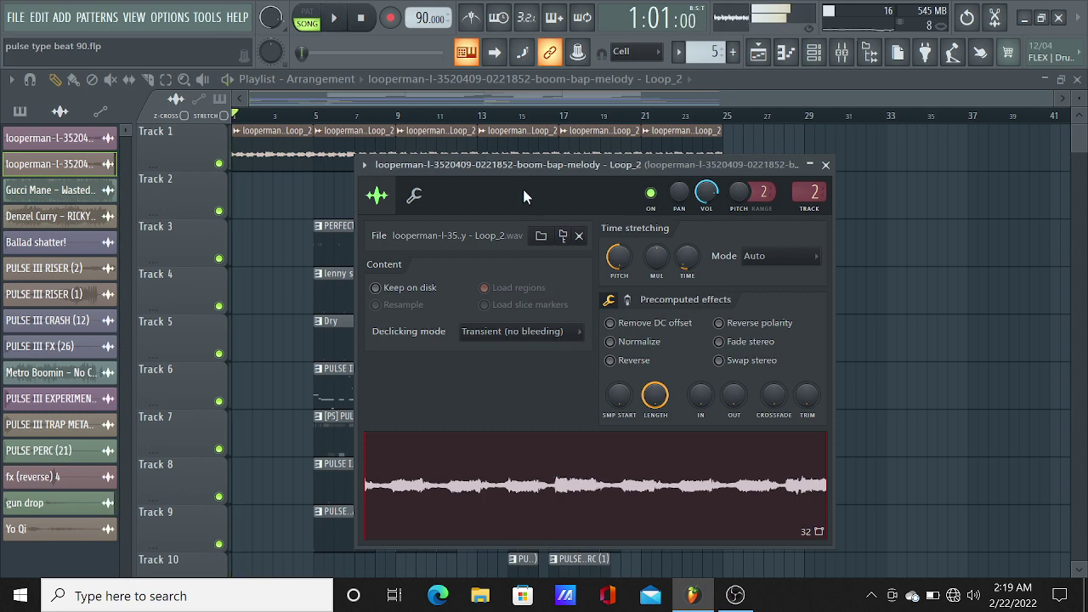
Review the sample settings of the boom-bap-melody Loop_2 clip on Track 1.
drag(523, 183, 498, 182)
click(333, 127)
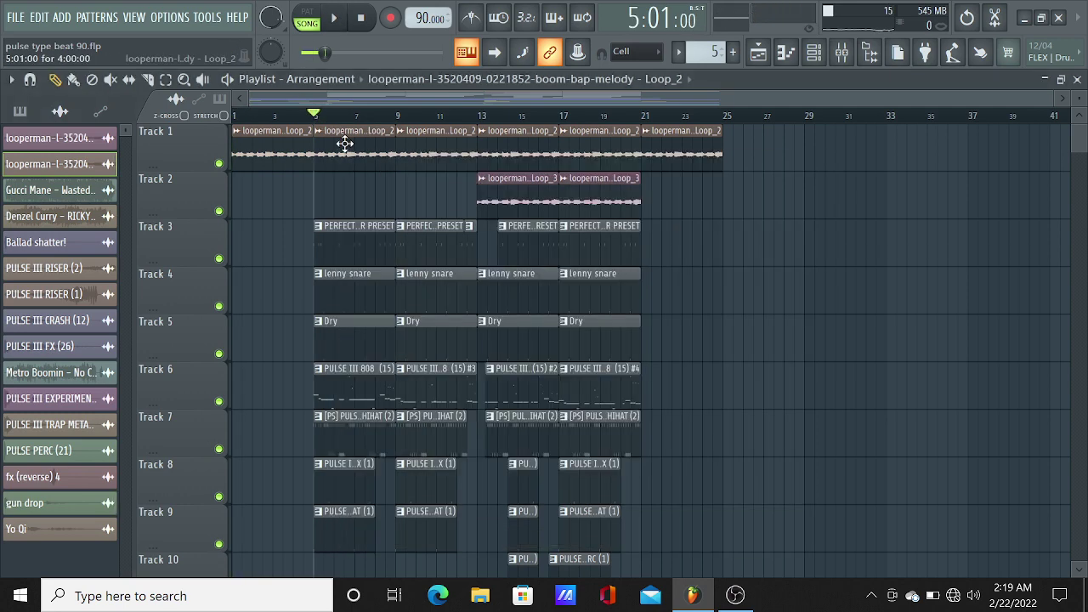
double_click(344, 142)
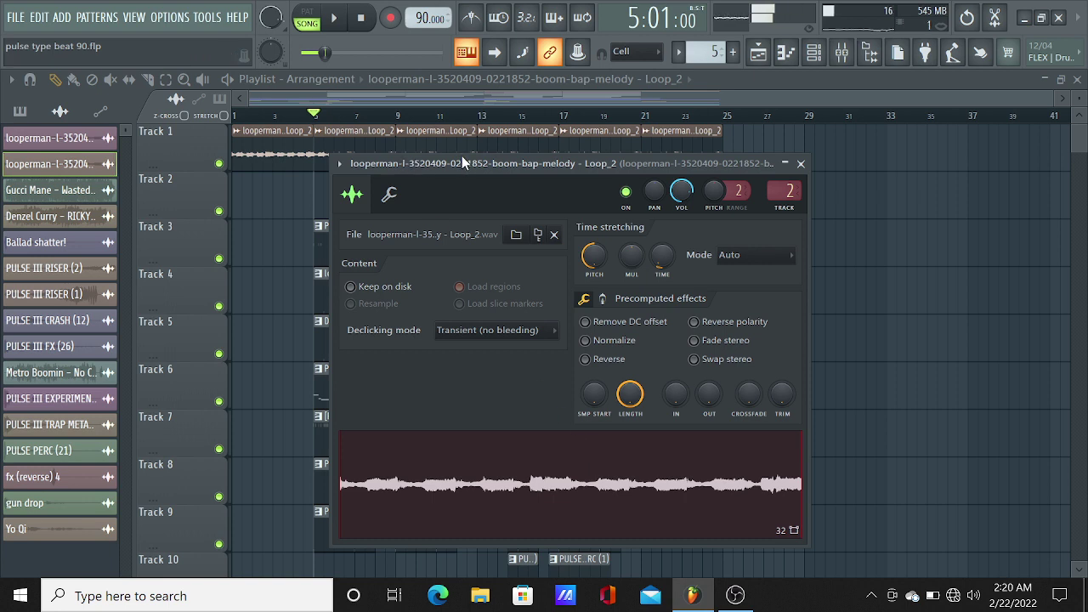
drag(489, 177, 516, 170)
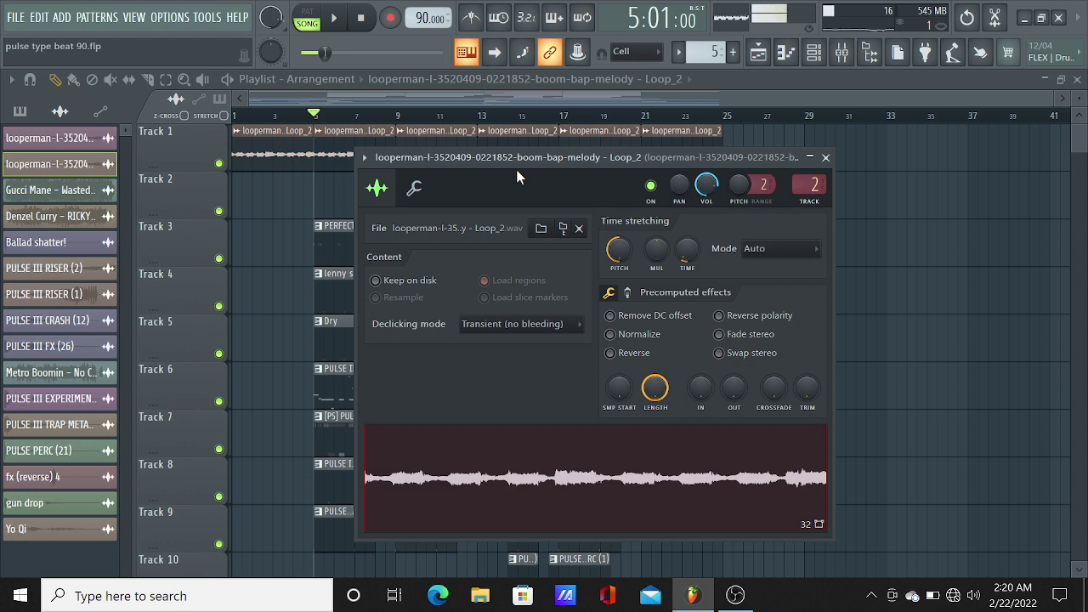
drag(522, 161, 512, 190)
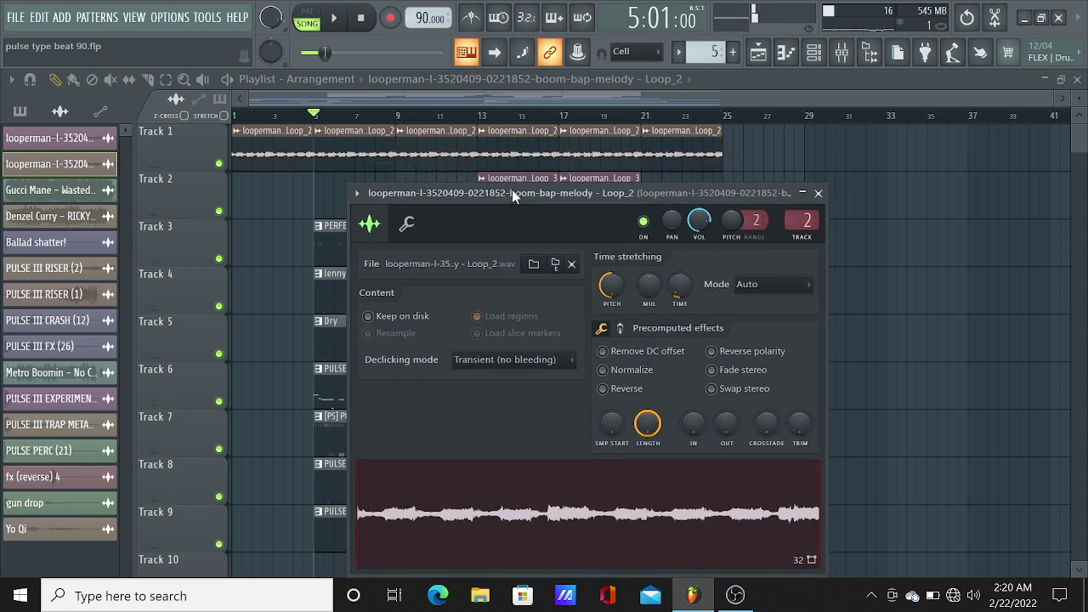
click(440, 102)
Review the sample settings of the boom-bap-melody Part_1 Loop_3 clip on Track 2, including its pitch and volume.
double_click(480, 195)
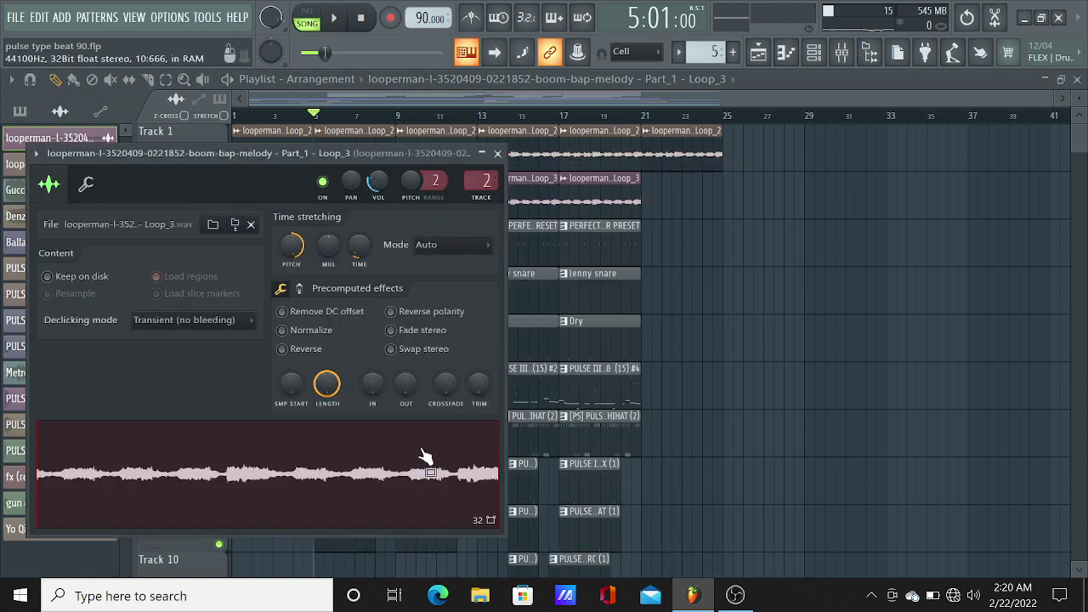
click(270, 136)
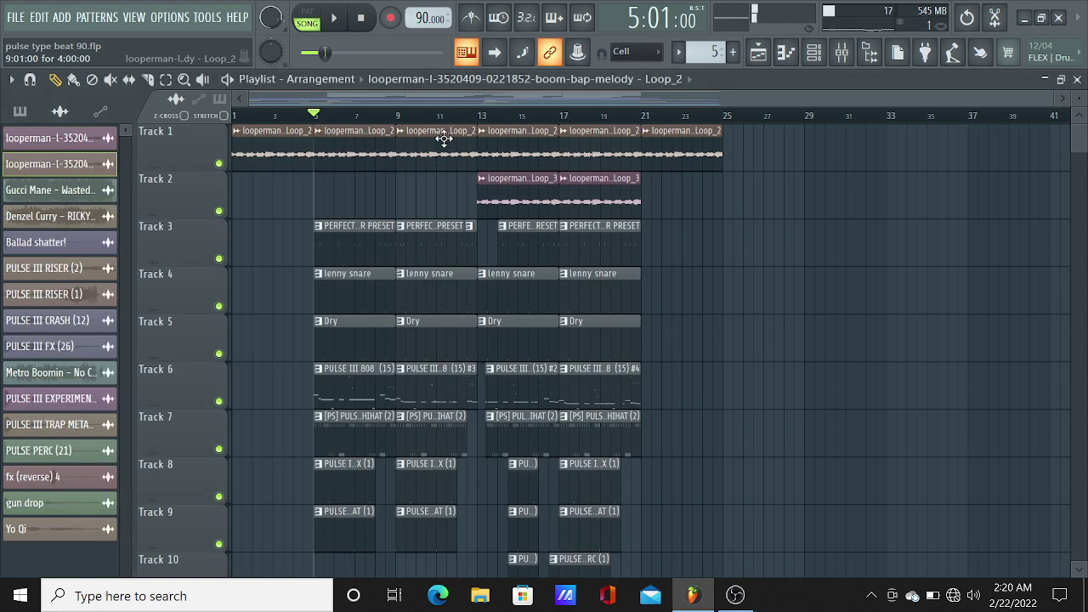
double_click(499, 184)
drag(205, 168, 394, 174)
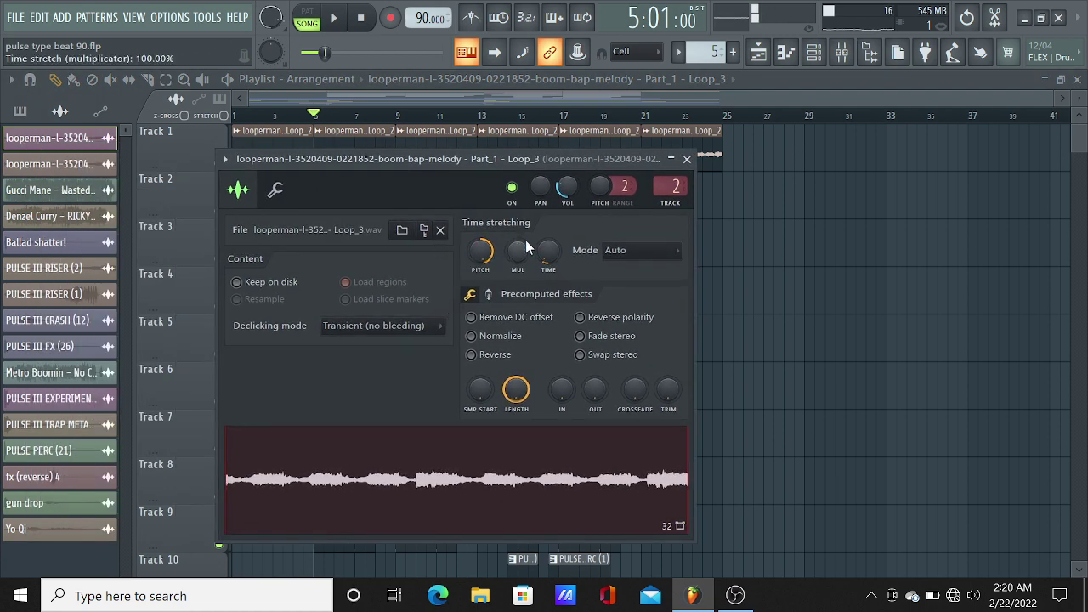
drag(468, 168, 548, 161)
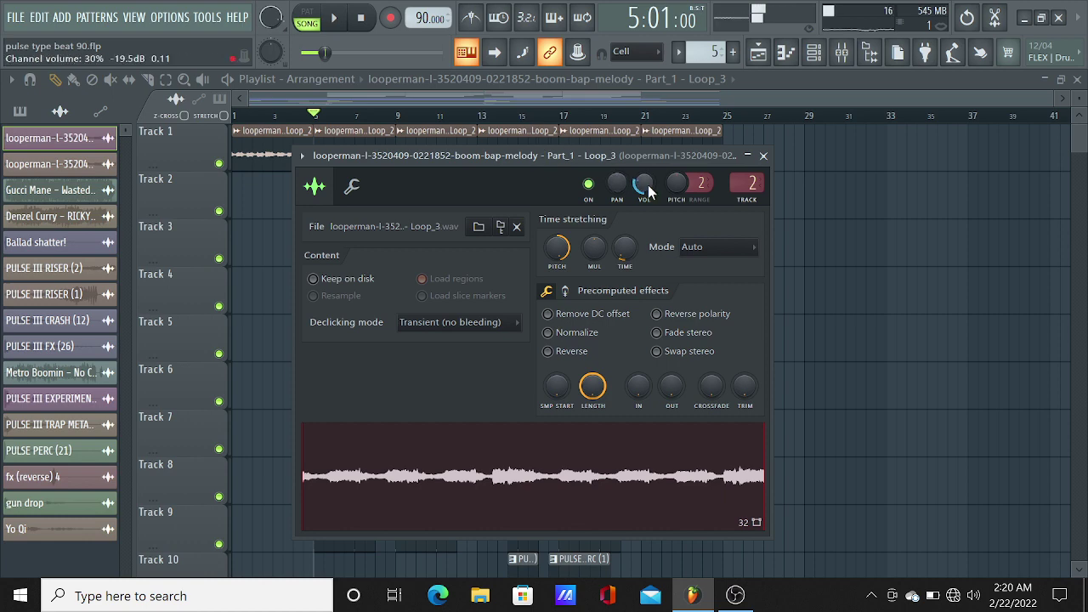
click(578, 103)
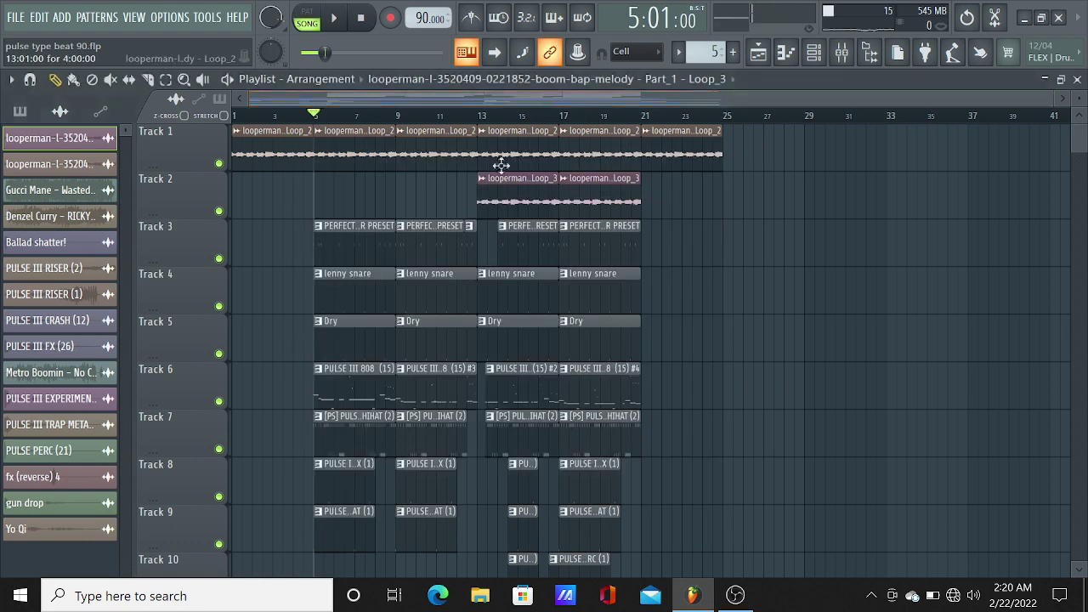
Show the notes of the PERFECT WITH MASTER PRESET kick pattern in the piano roll and play the pattern.
double_click(315, 258)
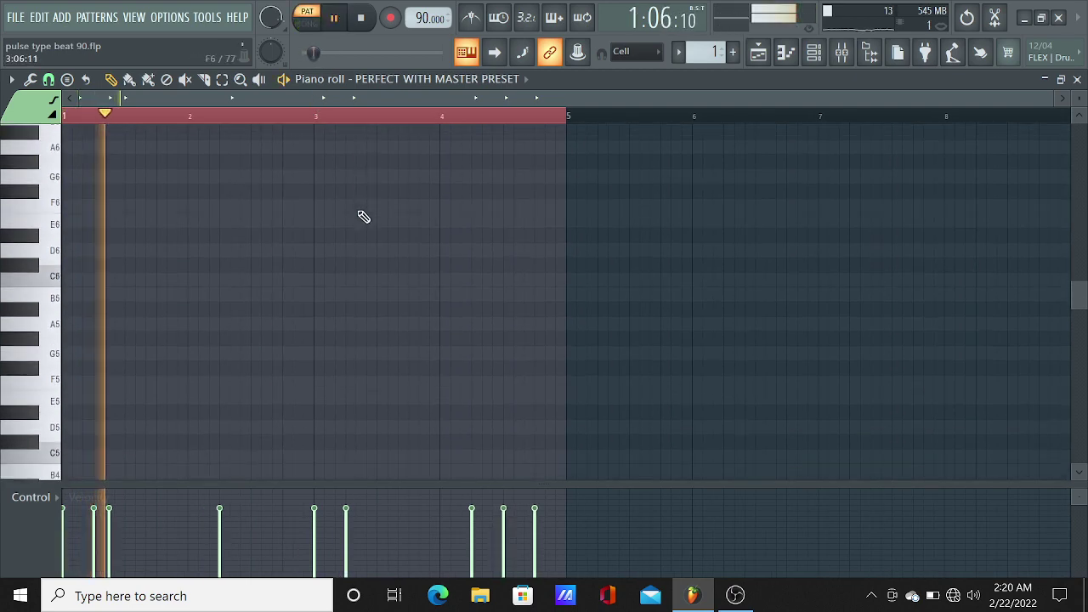
key(space)
scroll(402, 274, down, 10)
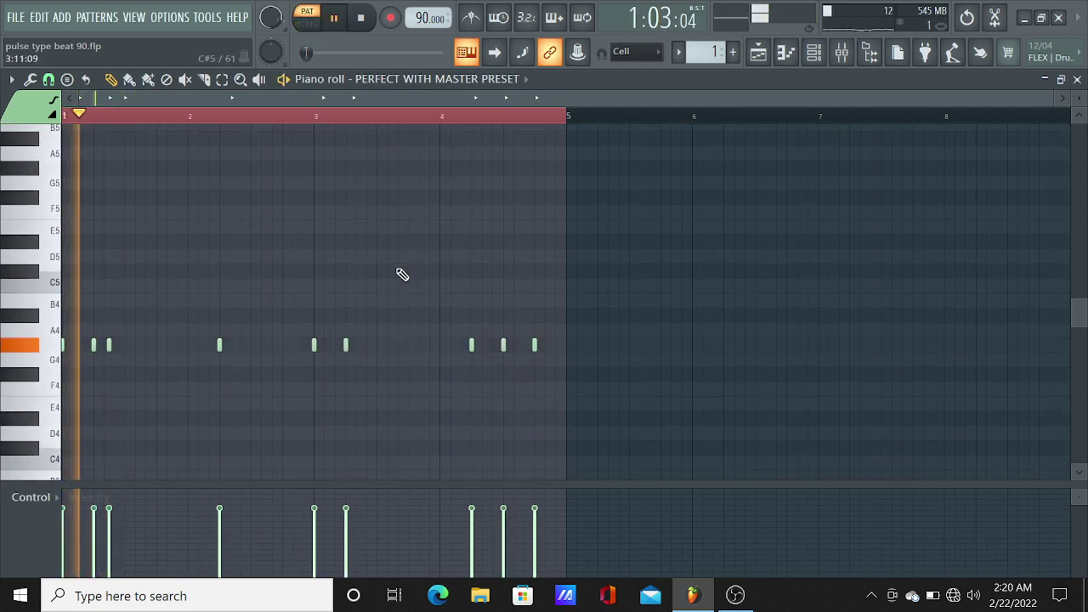
Change the time-stretching mode of the PERFECT WITH MASTER PRESET kick sample in its channel settings.
click(825, 58)
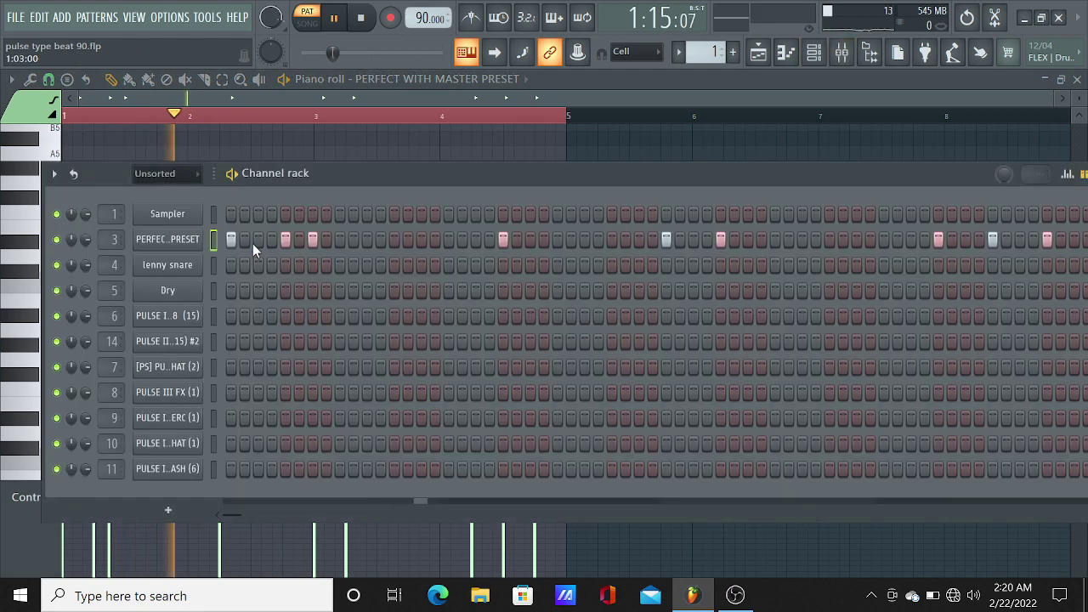
click(161, 239)
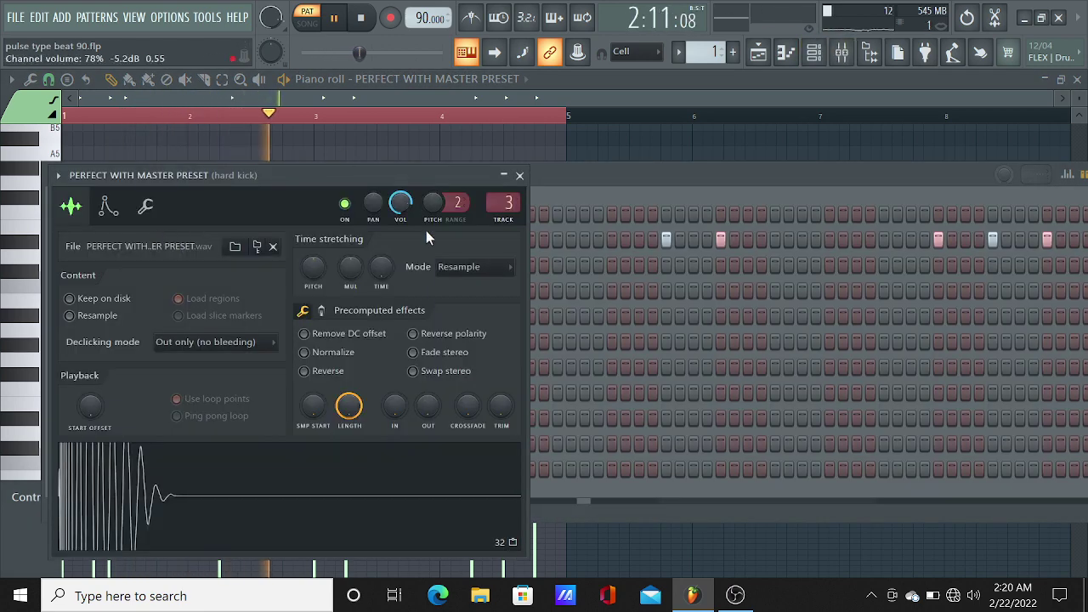
click(463, 266)
click(468, 414)
click(580, 170)
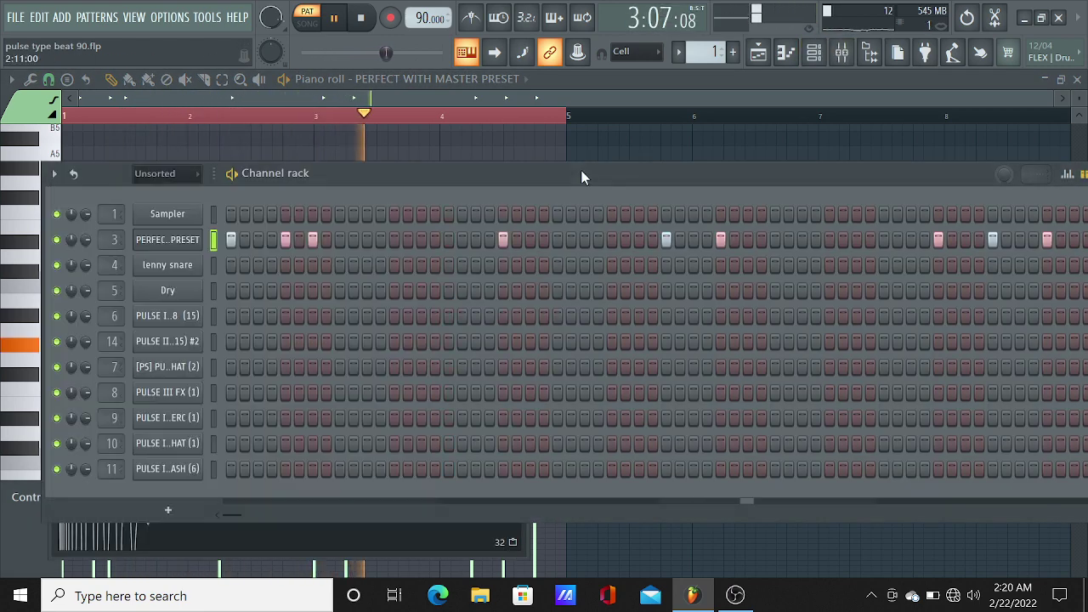
Show the lenny snare pattern in the piano roll, play it through and return to the playlist.
click(495, 81)
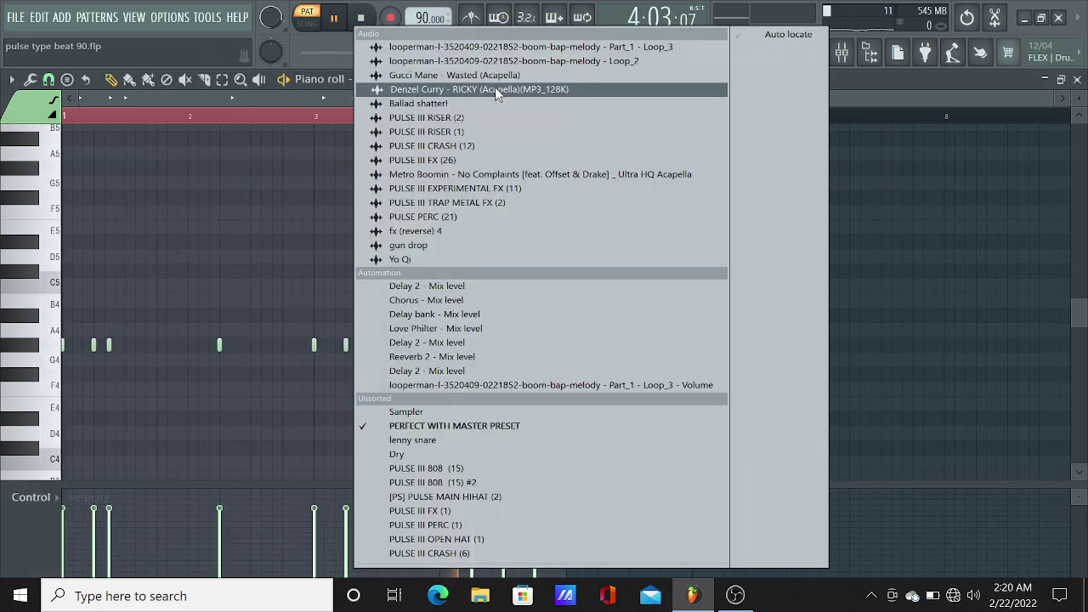
click(310, 94)
click(762, 56)
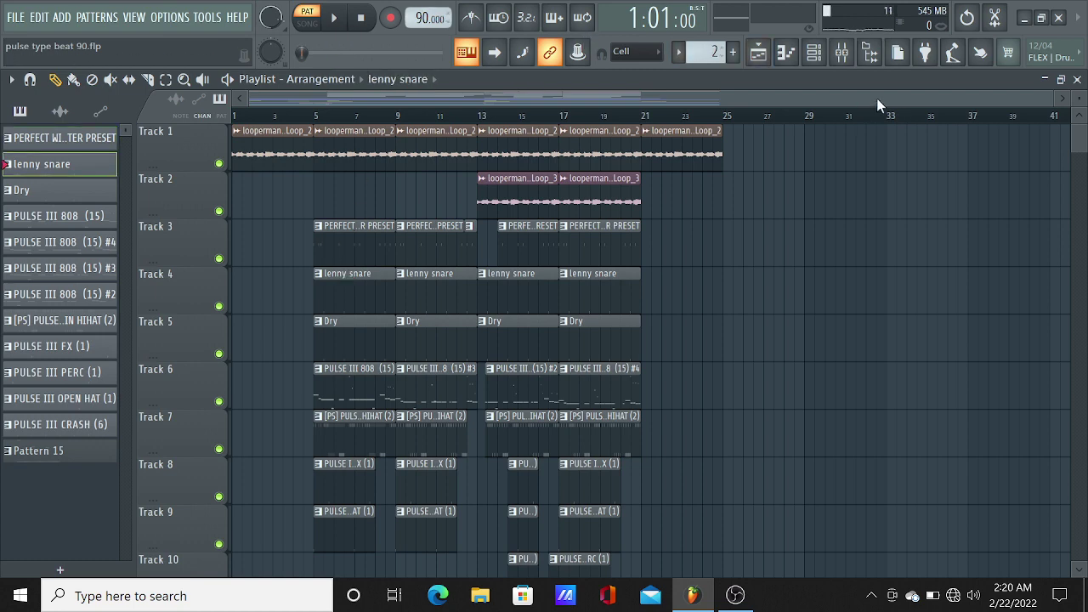
click(784, 55)
click(465, 85)
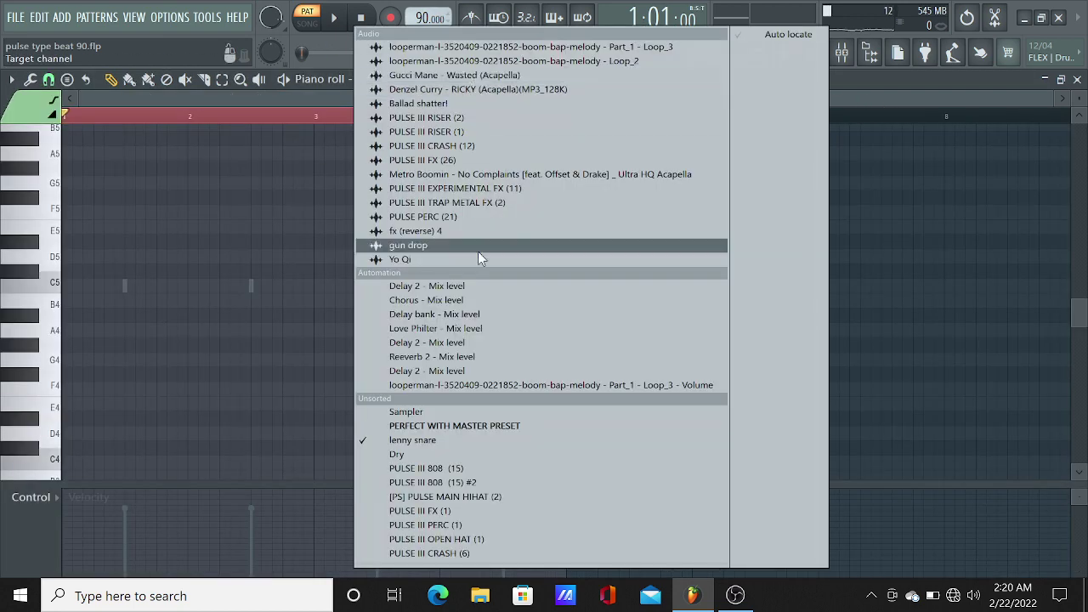
click(477, 434)
key(space)
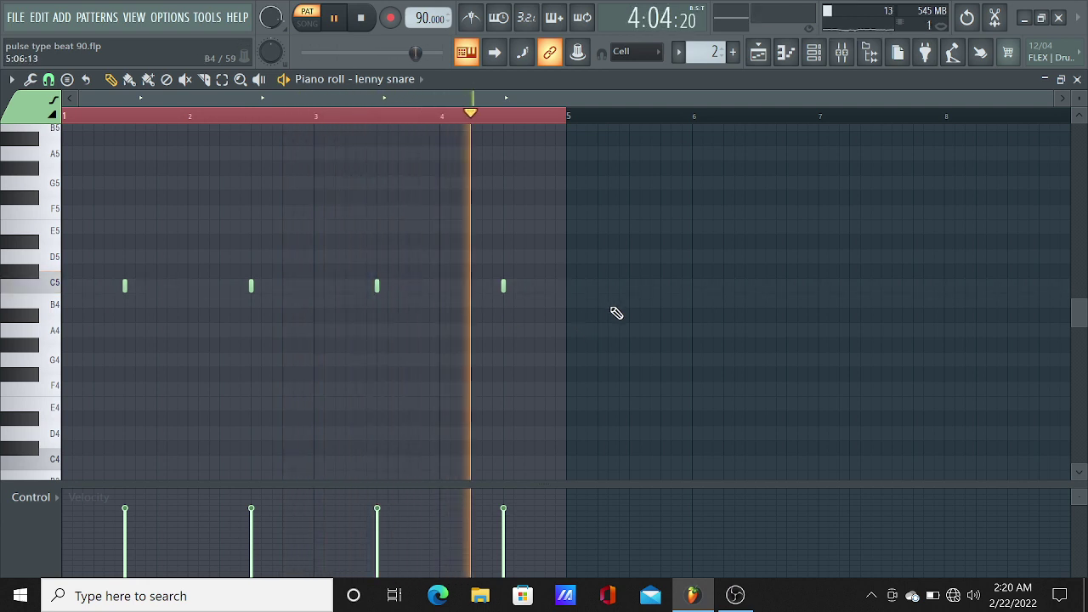
key(space)
click(758, 51)
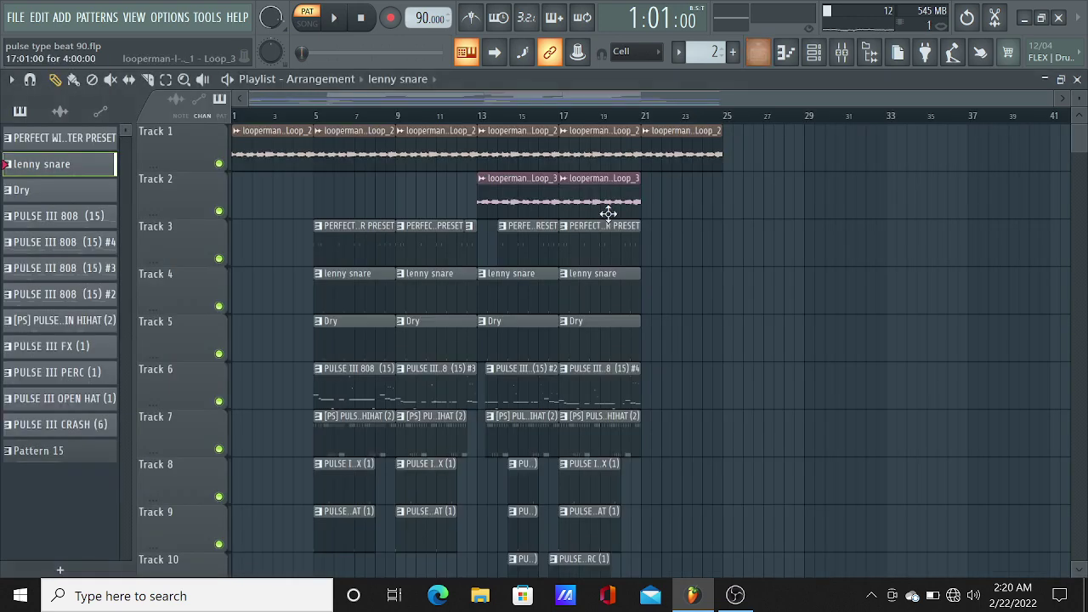
Show the notes of the Dry channel in the piano roll.
click(783, 60)
click(408, 79)
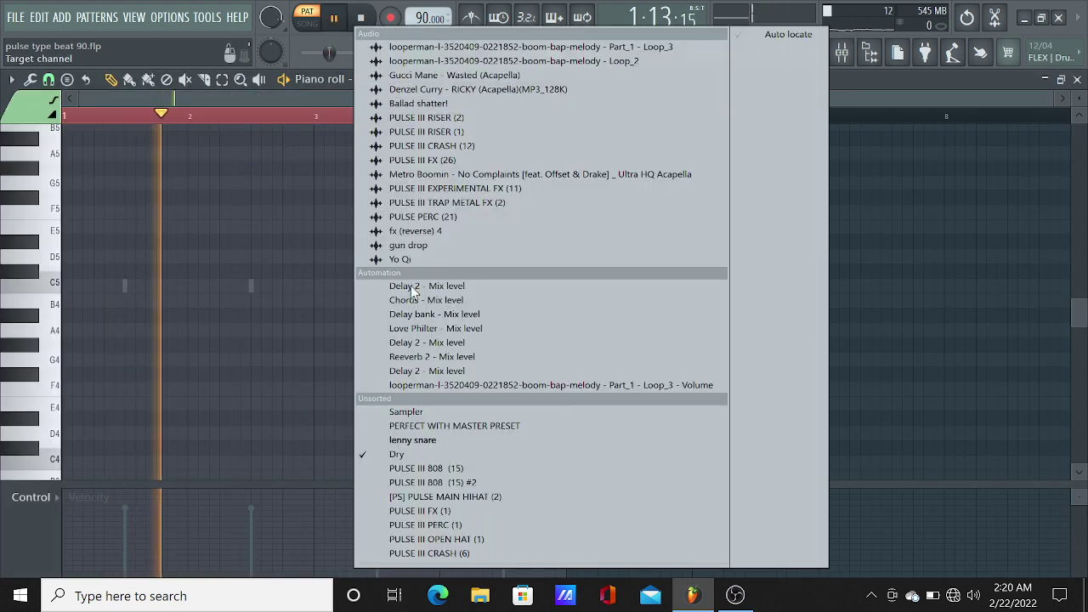
click(427, 454)
Set the Dry sample's time-stretching mode to Auto, close its settings and stop playback.
click(812, 52)
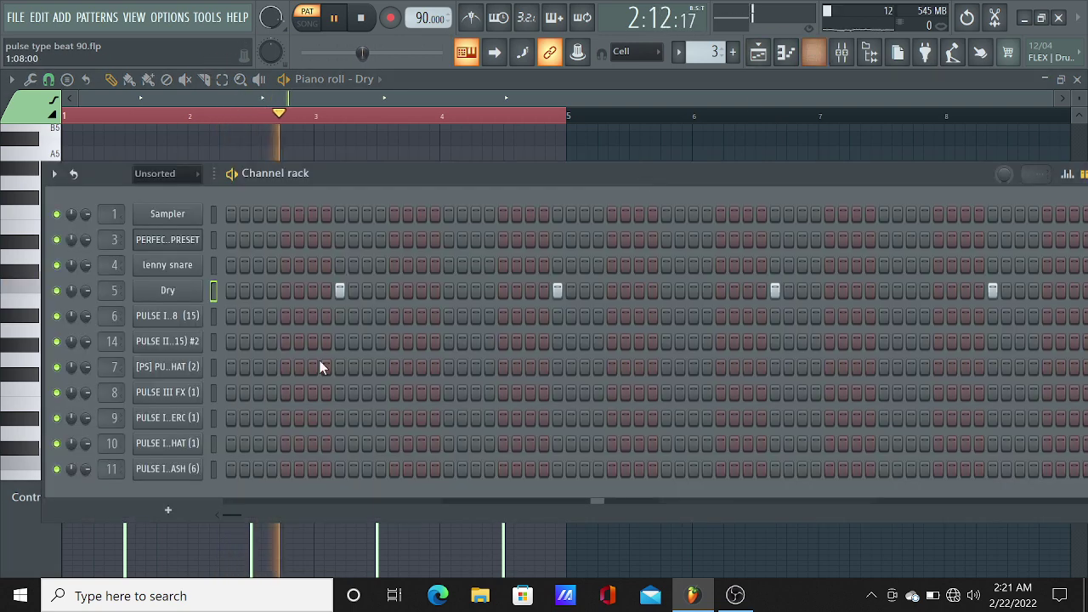
click(164, 291)
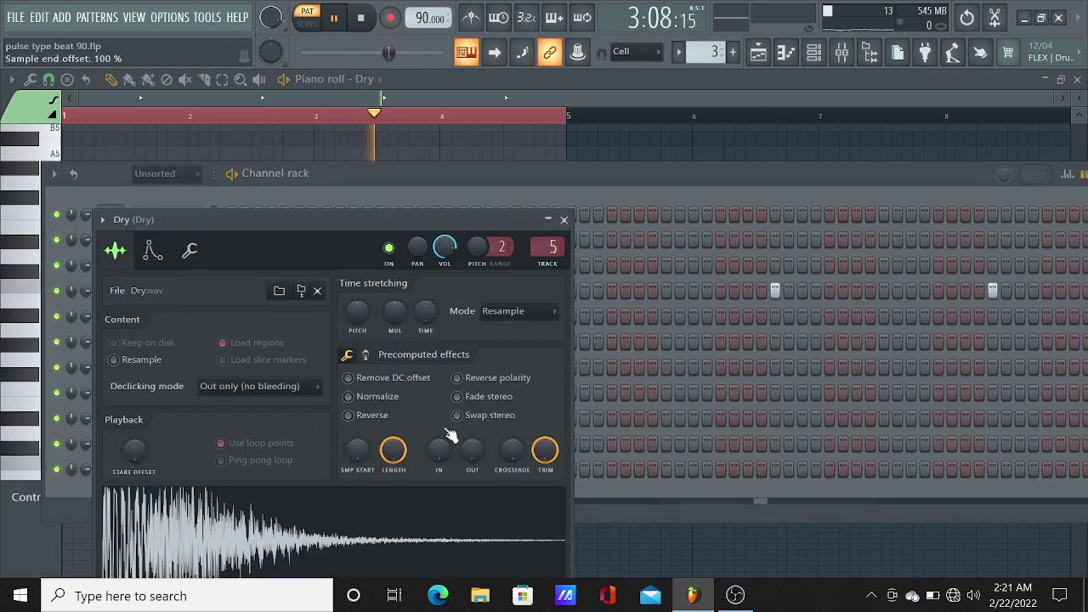
click(544, 315)
click(496, 456)
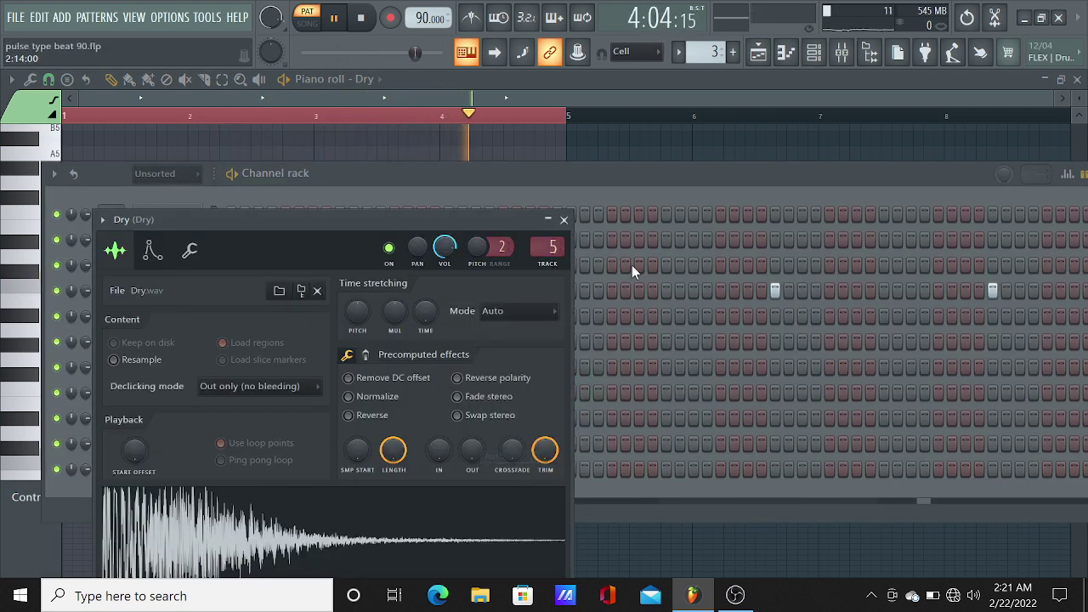
key(Escape)
key(Escape)
key(space)
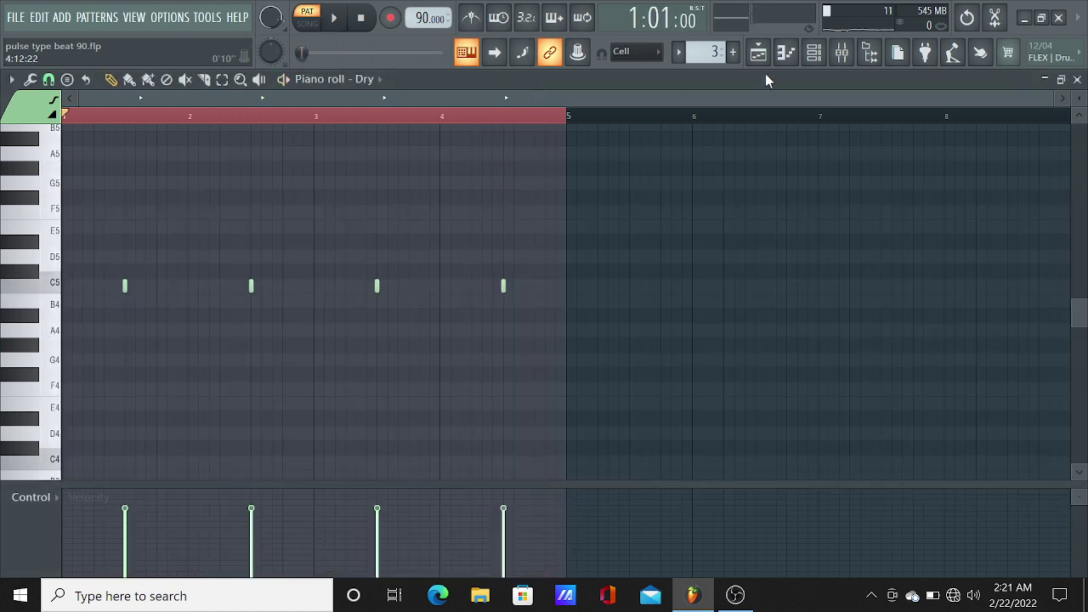
Examine the PULSE III 808 (15) pattern from Track 6 in the piano roll, including its upper notes, during playback.
click(758, 55)
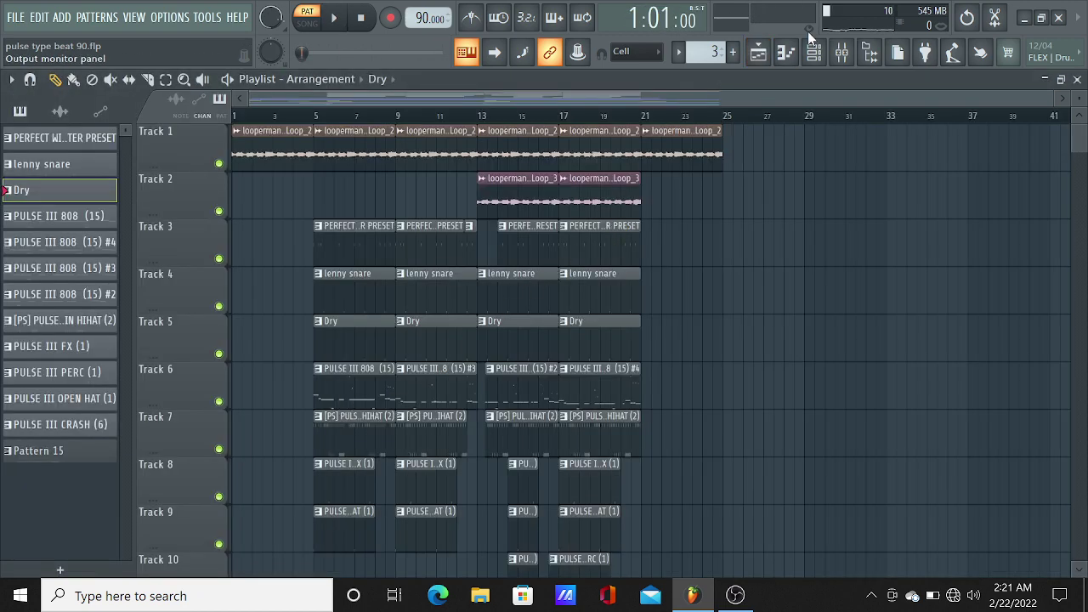
double_click(378, 380)
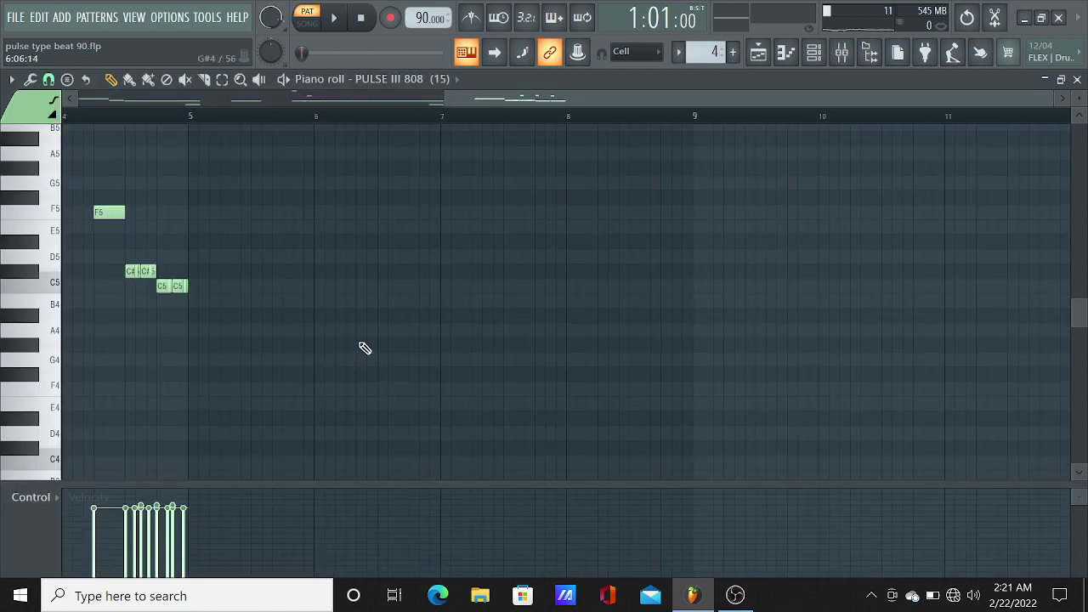
scroll(322, 125, left, 3)
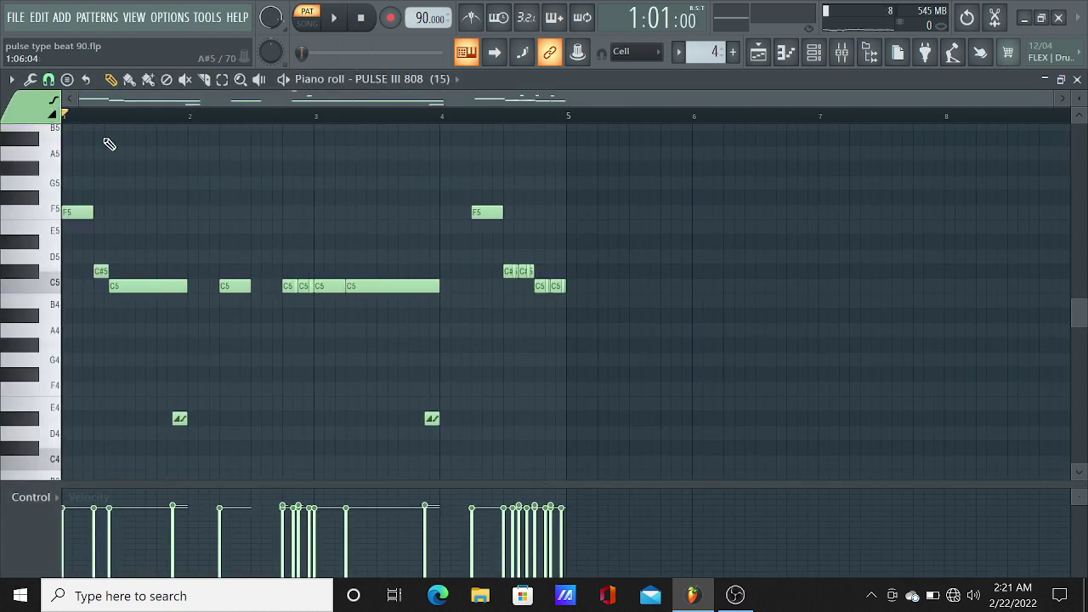
scroll(117, 226, up, 3)
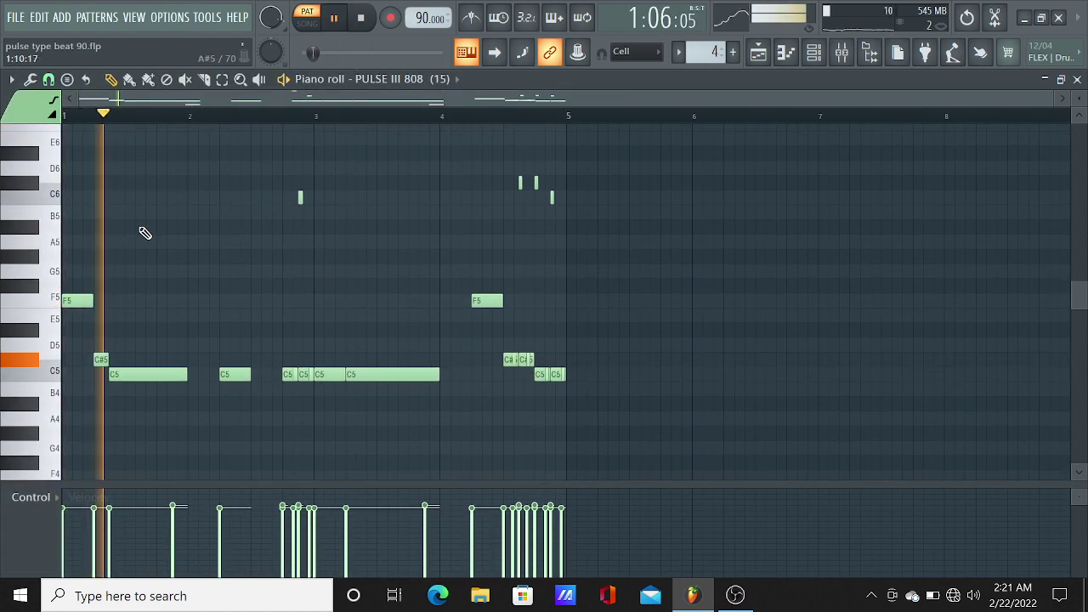
scroll(243, 114, up, 3)
scroll(247, 117, down, 1)
scroll(330, 235, up, 4)
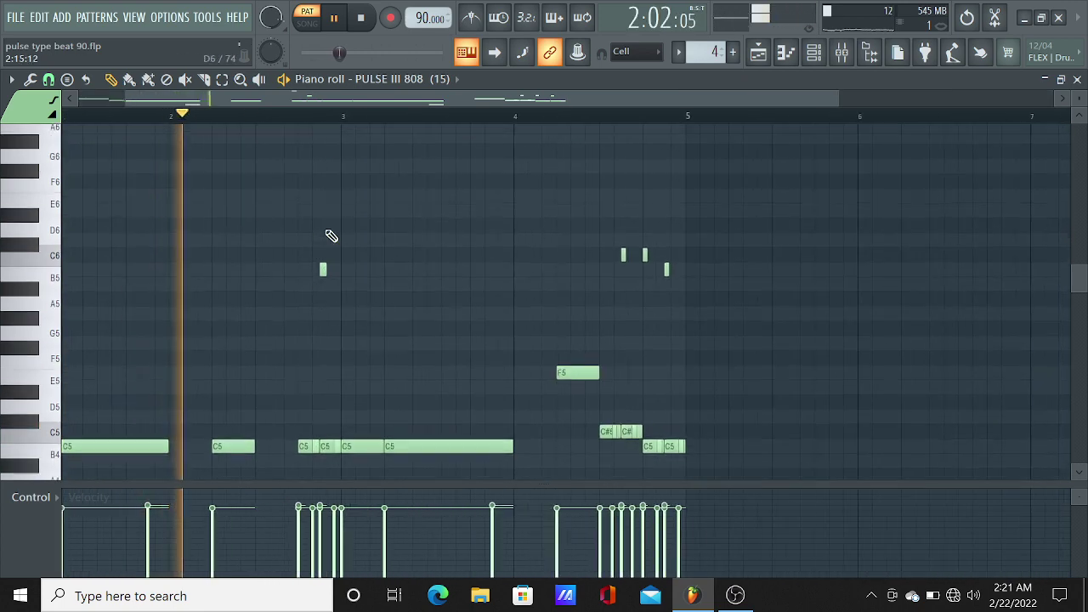
scroll(331, 235, down, 2)
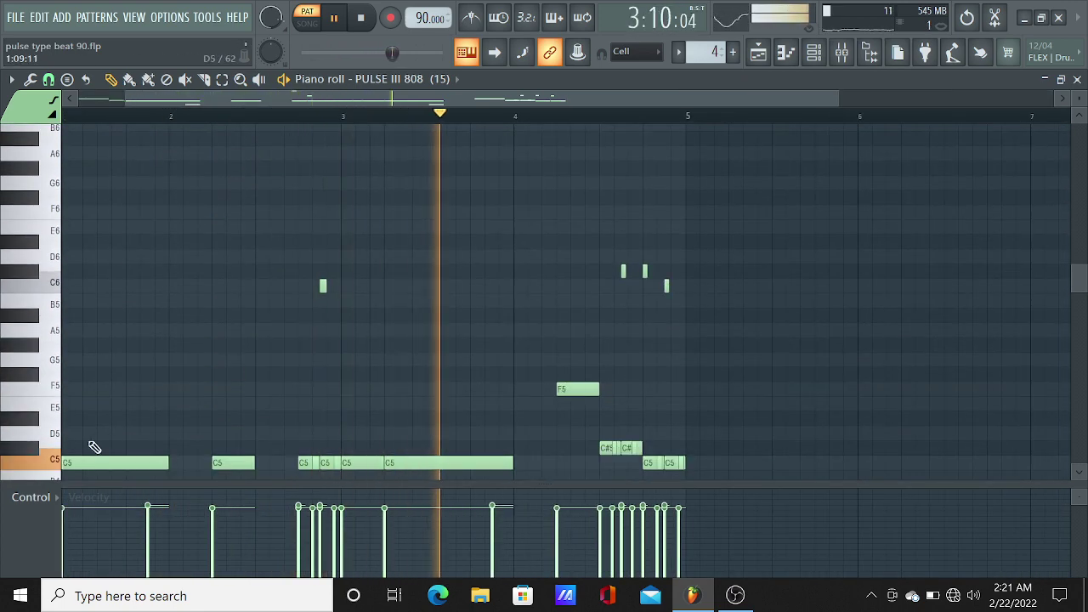
Switch the 808 pattern's control lane to note pan and examine the panning across its notes.
click(34, 496)
click(40, 502)
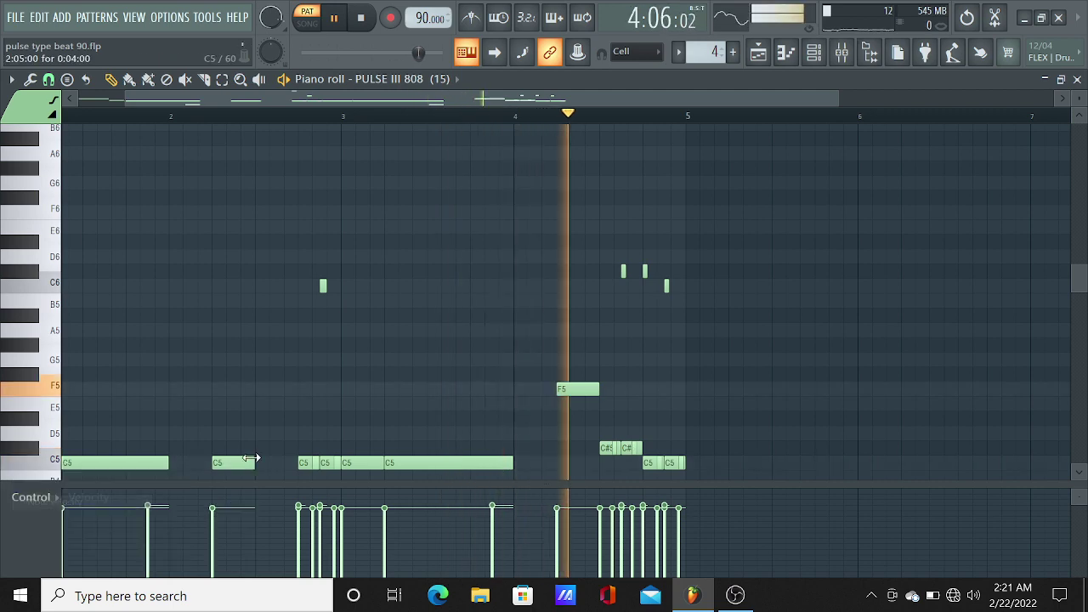
click(39, 498)
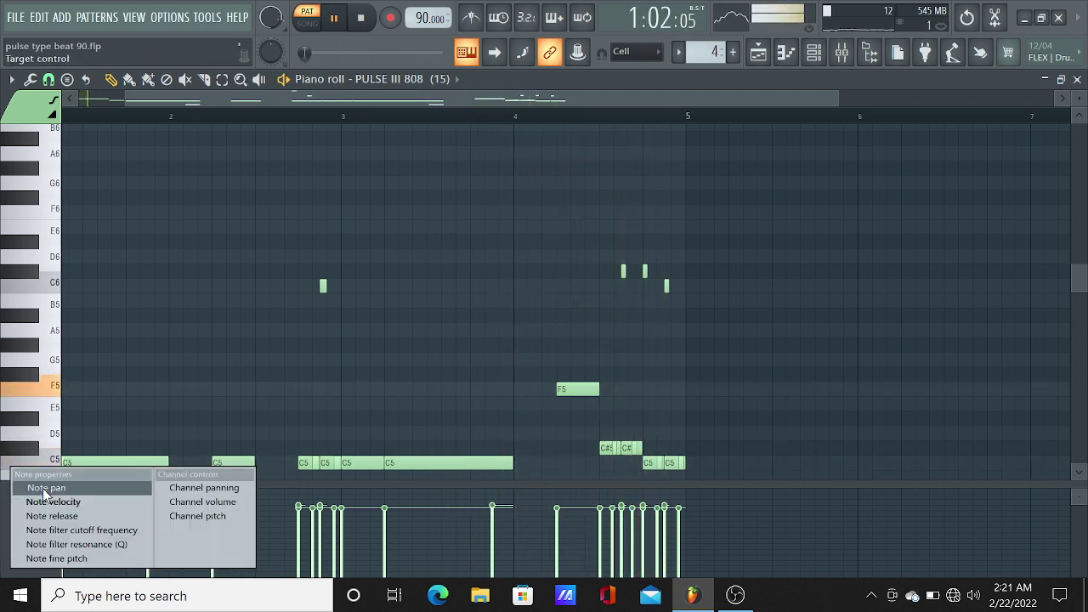
click(38, 488)
scroll(306, 366, up, 3)
scroll(573, 116, up, 2)
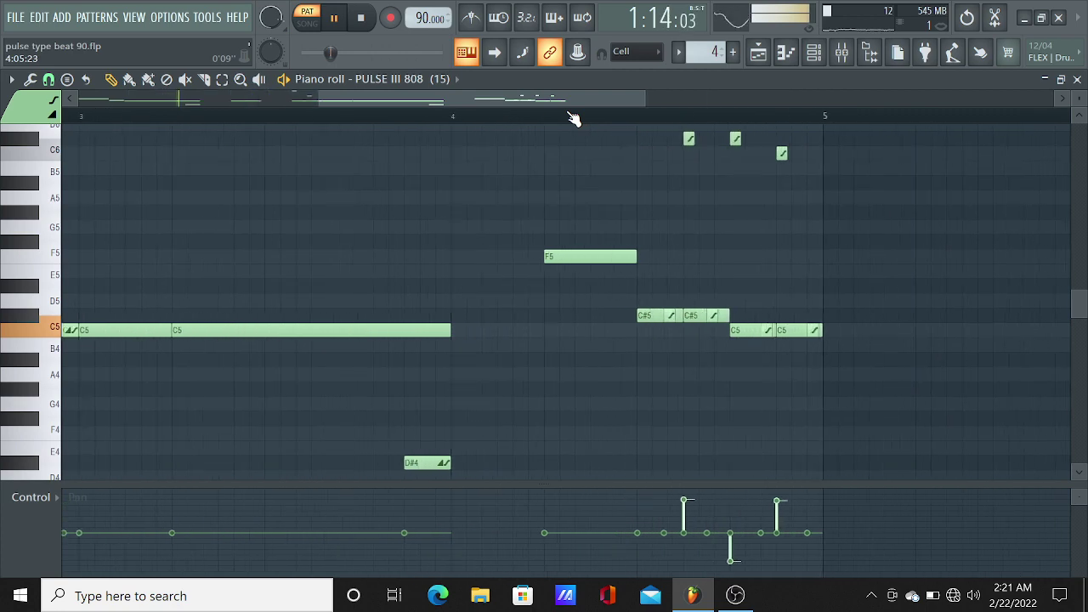
scroll(573, 117, down, 4)
scroll(661, 230, down, 3)
scroll(661, 231, up, 7)
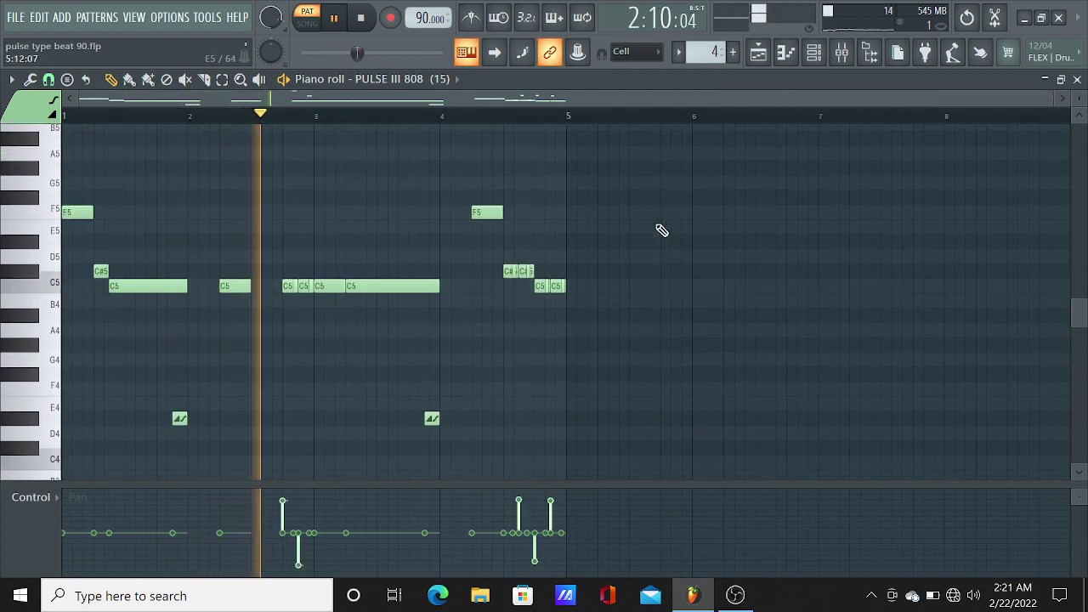
scroll(661, 230, up, 1)
scroll(662, 231, down, 3)
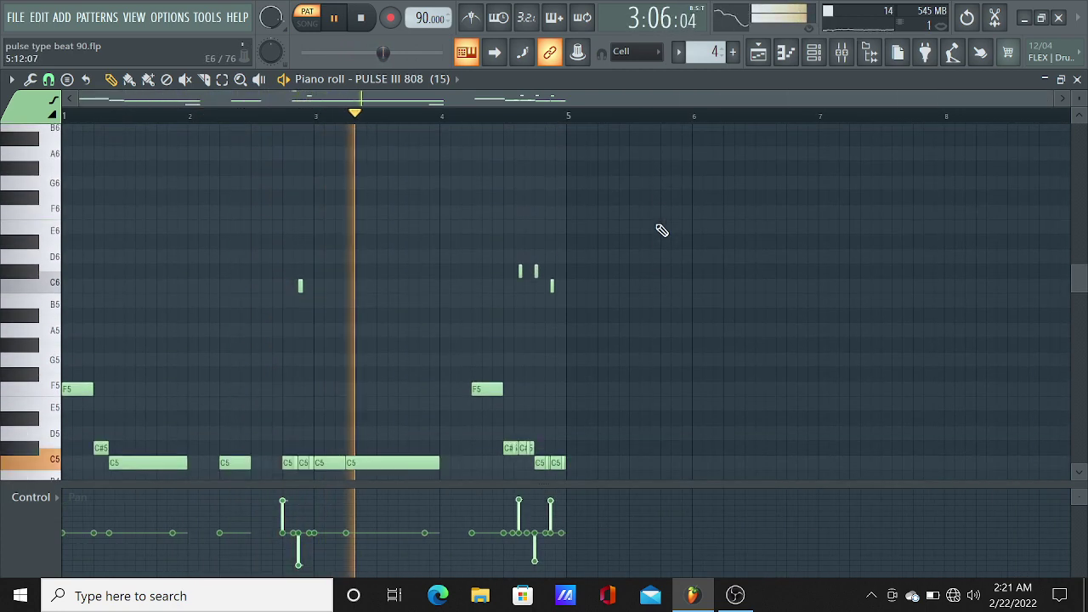
Examine the upper and lower notes of the PULSE III 808 (15) pattern during playback.
scroll(662, 230, up, 2)
scroll(661, 230, up, 1)
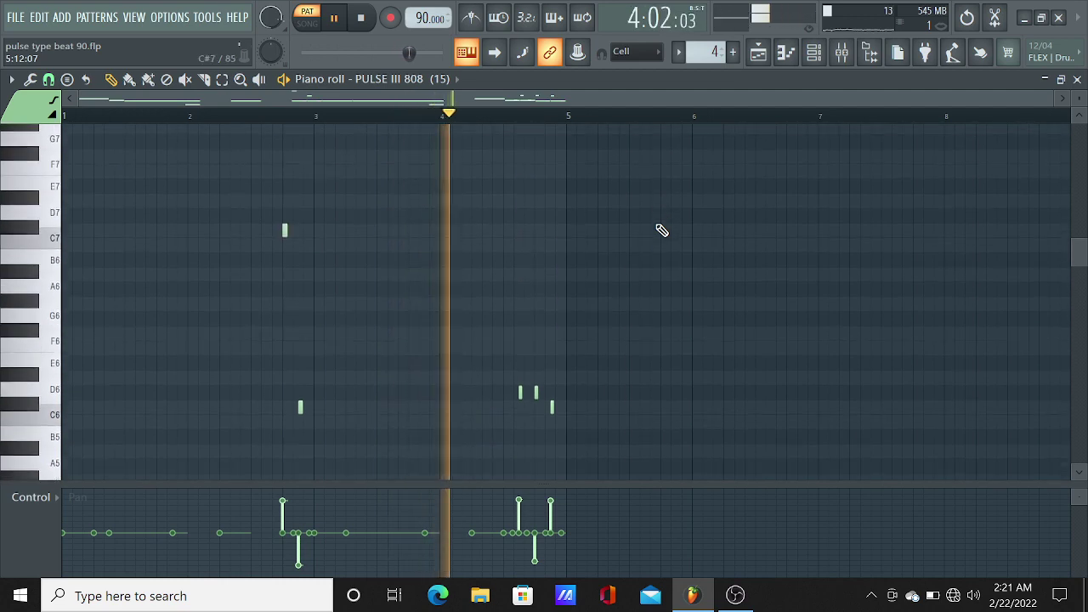
scroll(661, 231, down, 2)
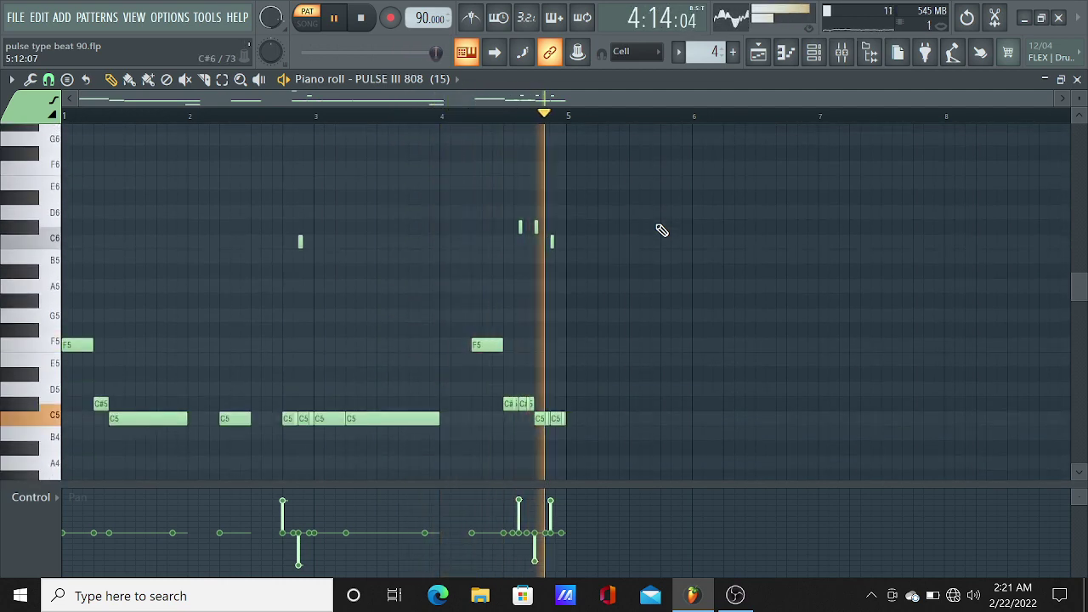
Open the PULSE III 808 (15) #3 pattern from Track 6 in the piano roll and play it back.
click(774, 51)
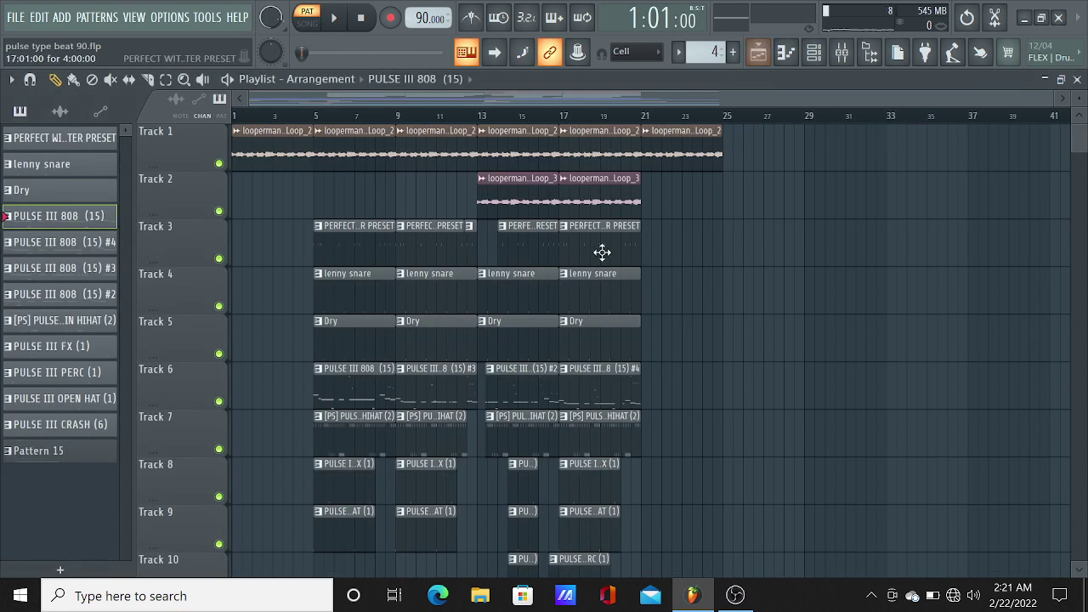
click(785, 59)
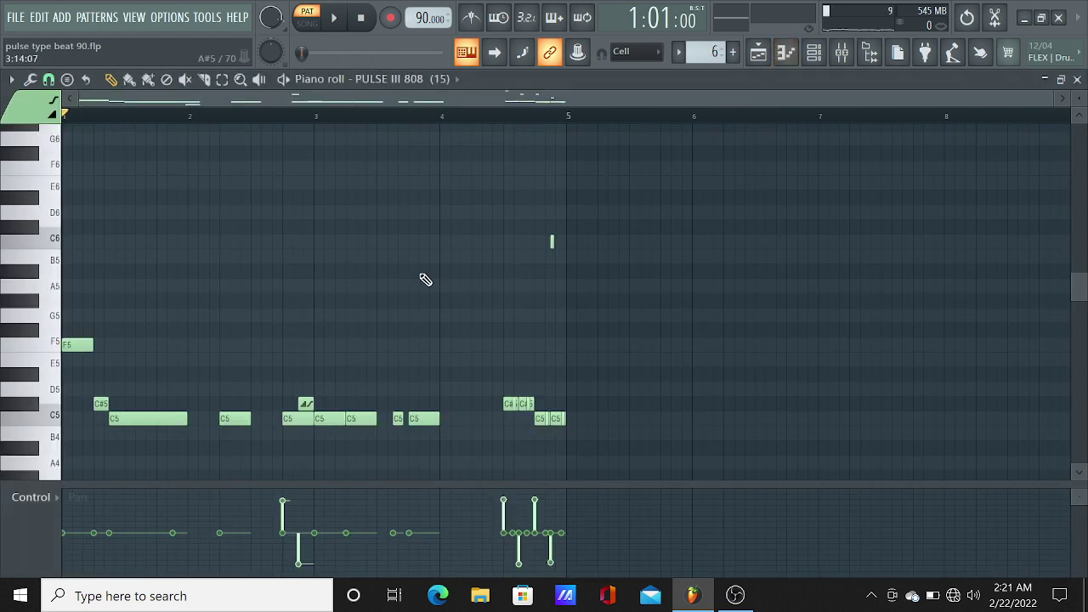
scroll(374, 289, down, 1)
click(747, 62)
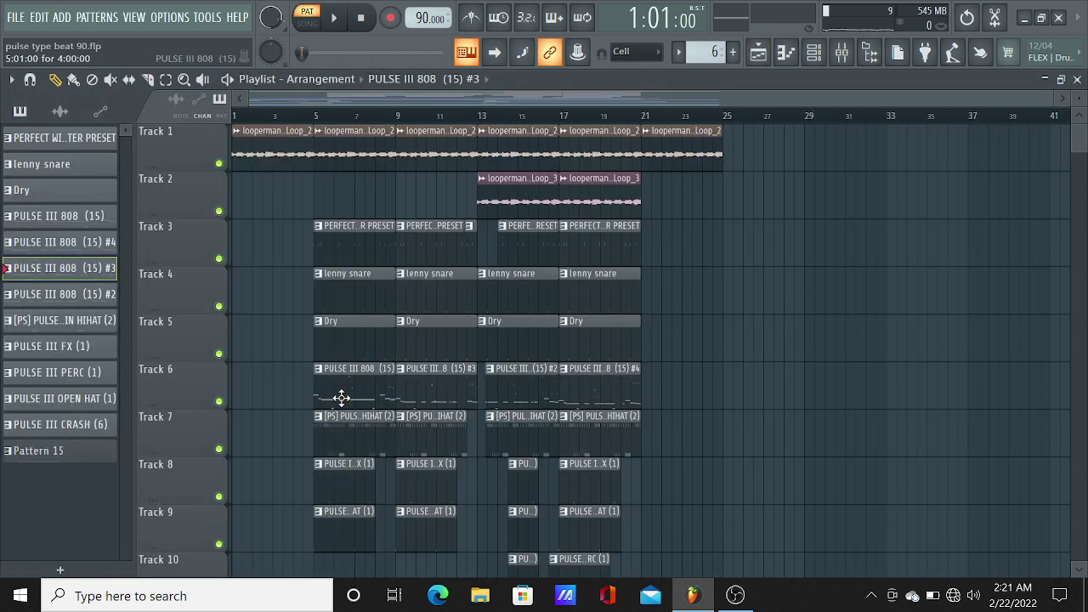
click(791, 59)
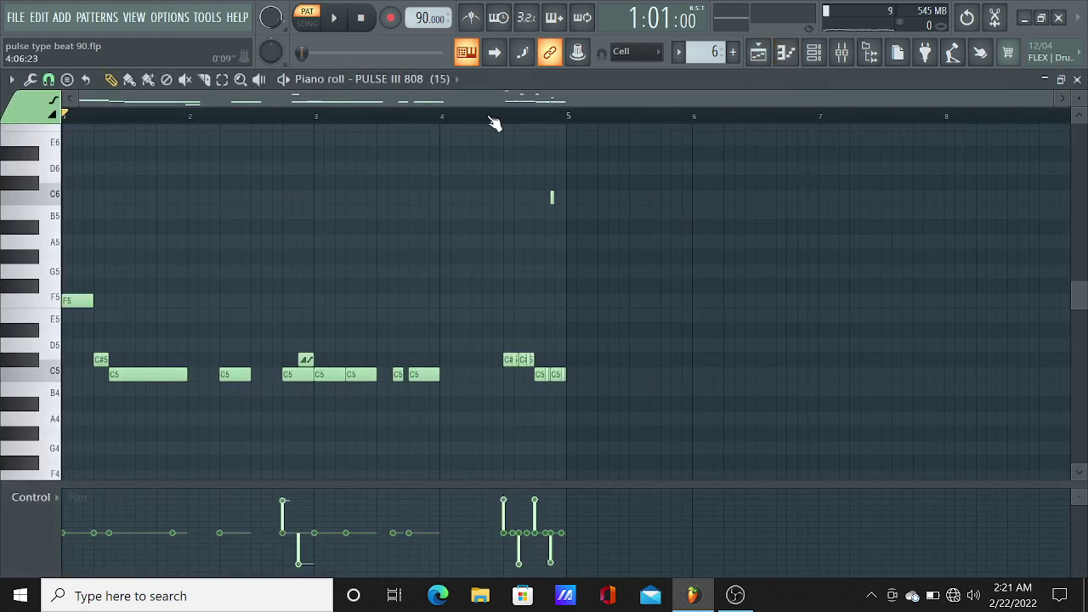
scroll(532, 198, up, 1)
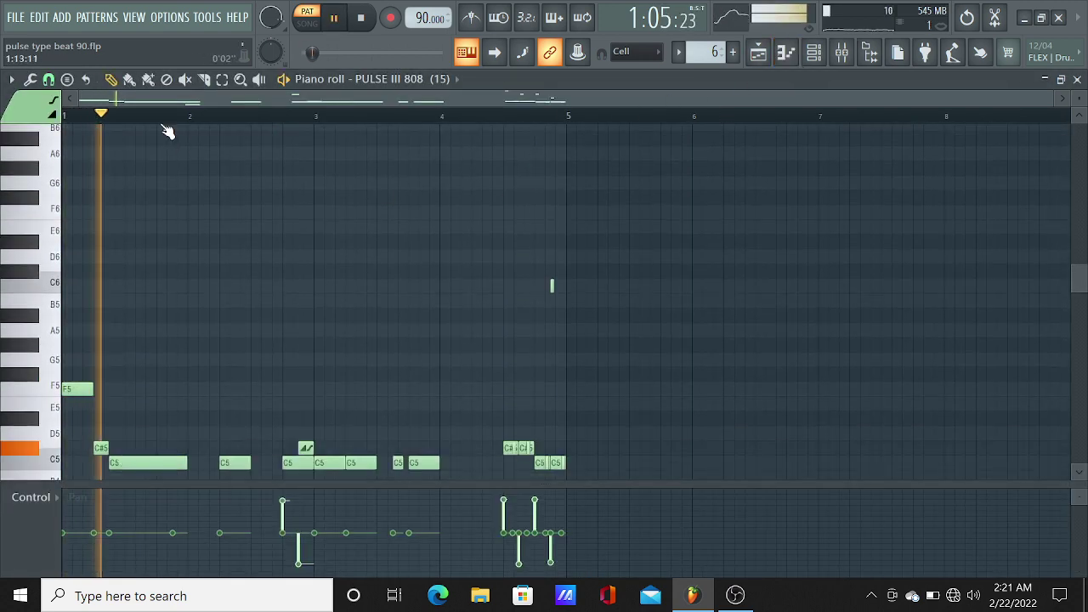
scroll(117, 355, up, 2)
Switch the #3 pattern's control lane to note velocity and examine its velocities and upper notes.
click(34, 498)
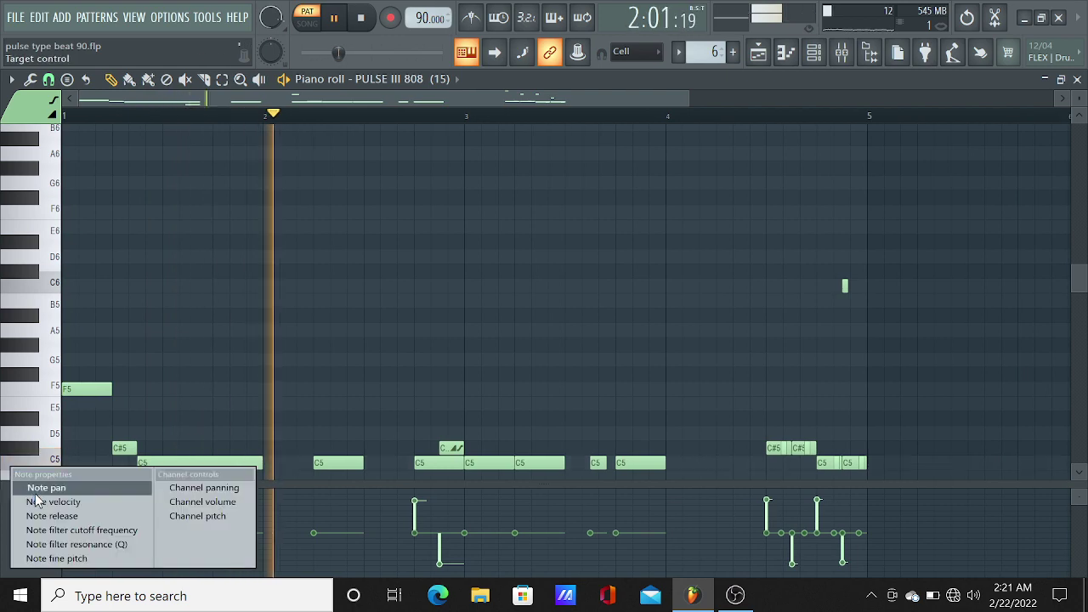
click(36, 502)
scroll(534, 397, down, 1)
scroll(534, 397, up, 2)
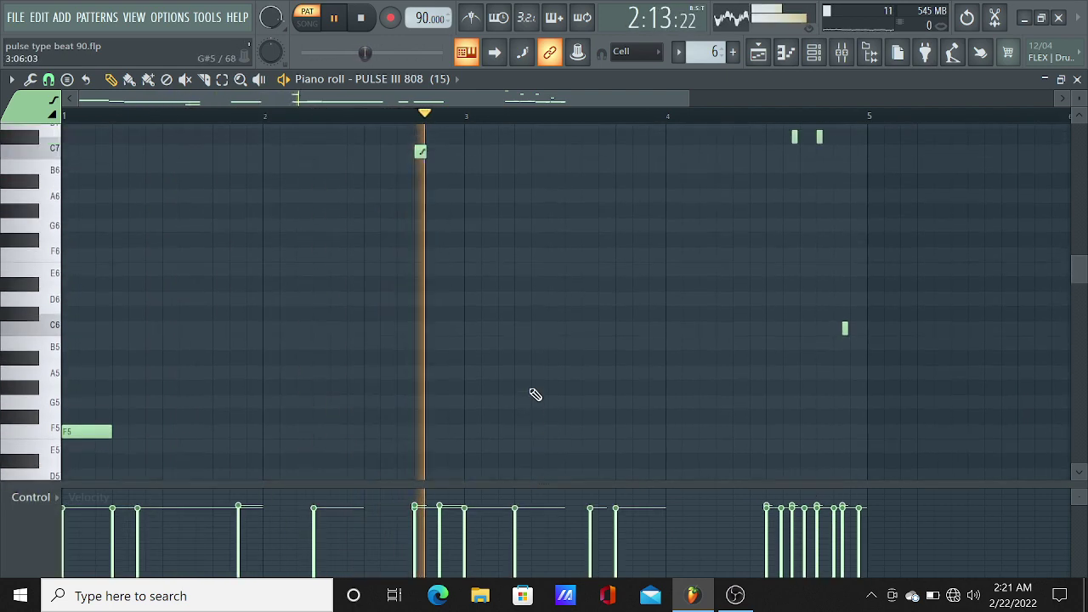
scroll(535, 394, up, 2)
scroll(535, 394, down, 4)
scroll(537, 394, up, 3)
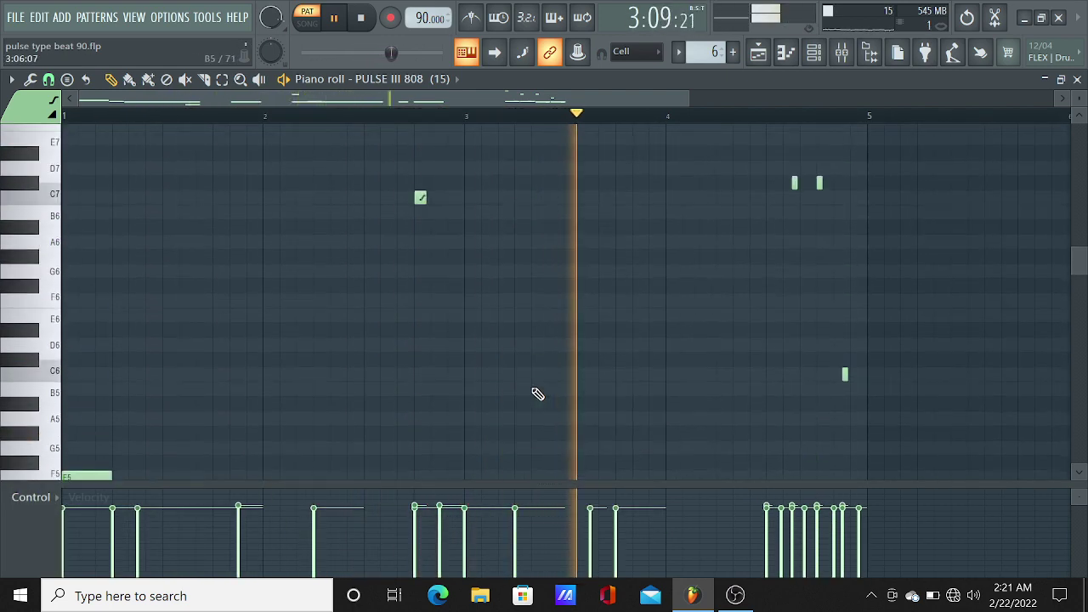
scroll(559, 389, down, 3)
scroll(559, 388, up, 6)
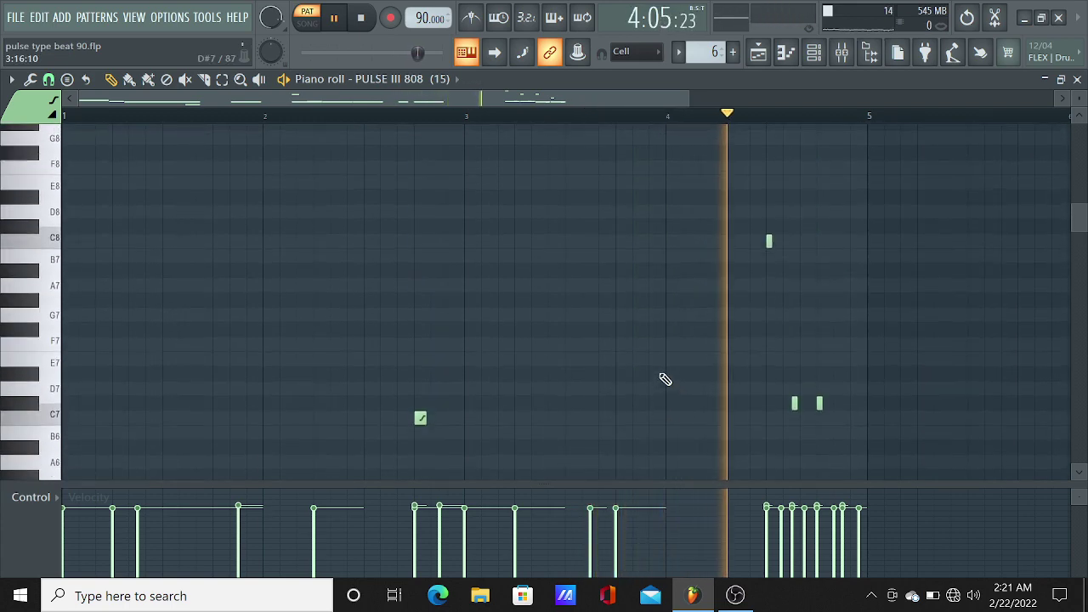
scroll(664, 379, up, 4)
scroll(665, 379, down, 8)
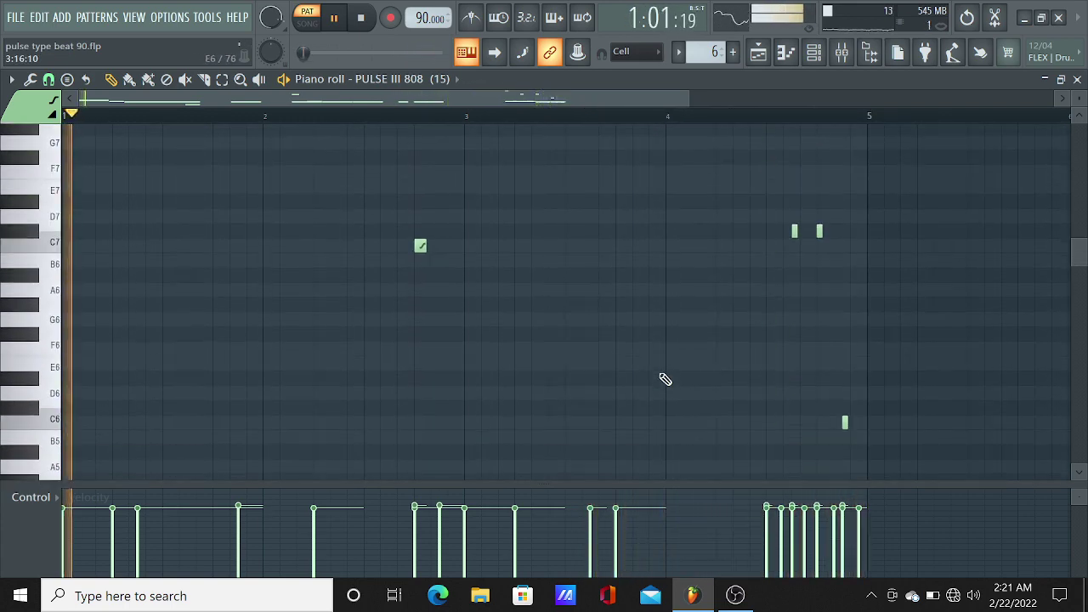
scroll(664, 379, down, 4)
Switch the #3 pattern's control lane back to note pan and examine the panning along with the upper notes.
click(26, 497)
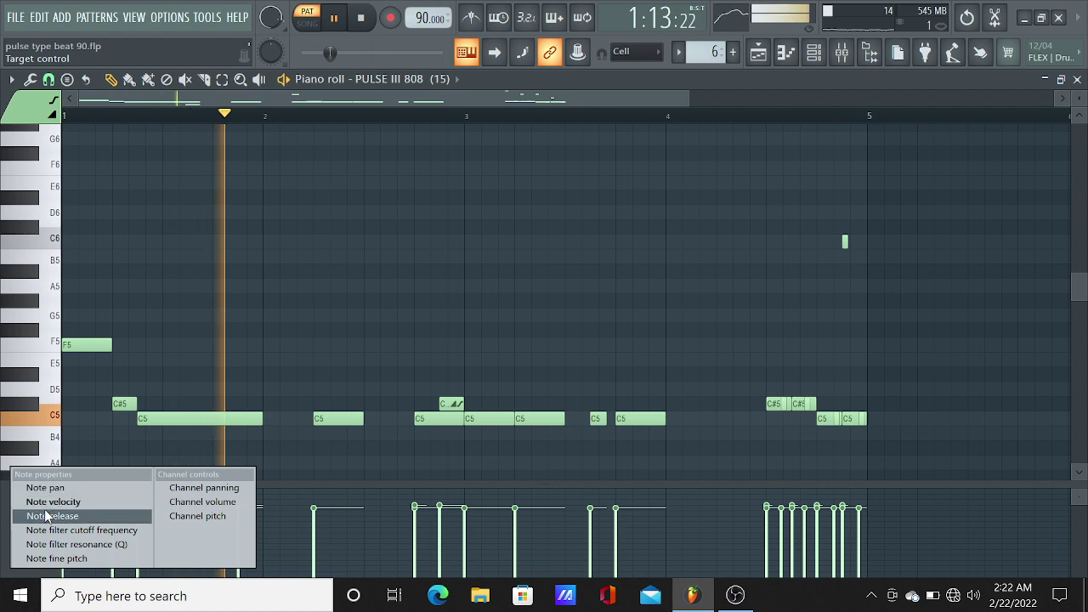
click(42, 488)
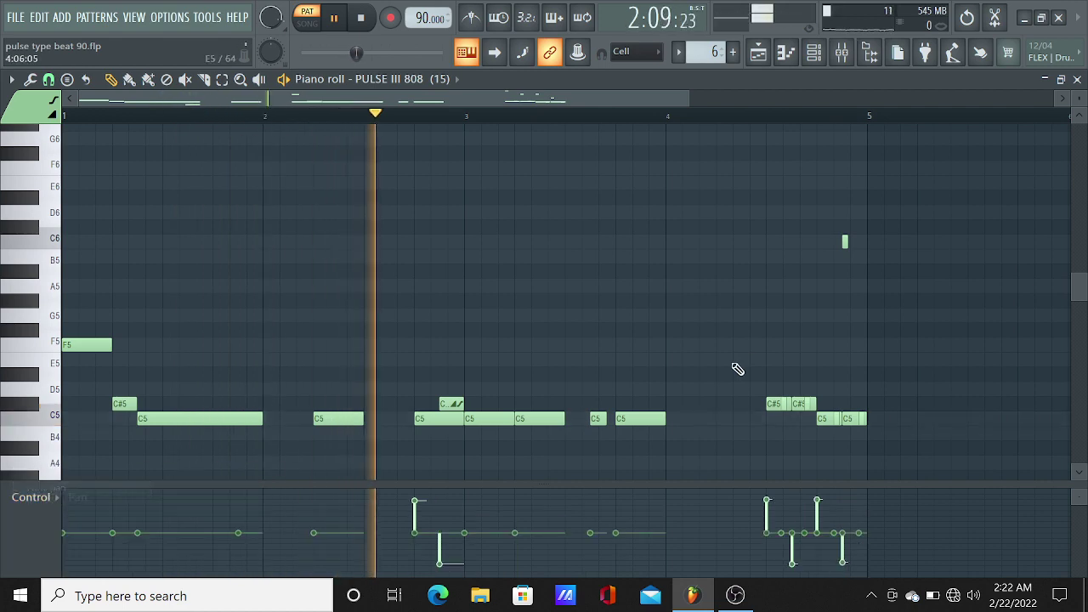
scroll(736, 369, up, 4)
scroll(749, 363, up, 3)
scroll(749, 363, down, 4)
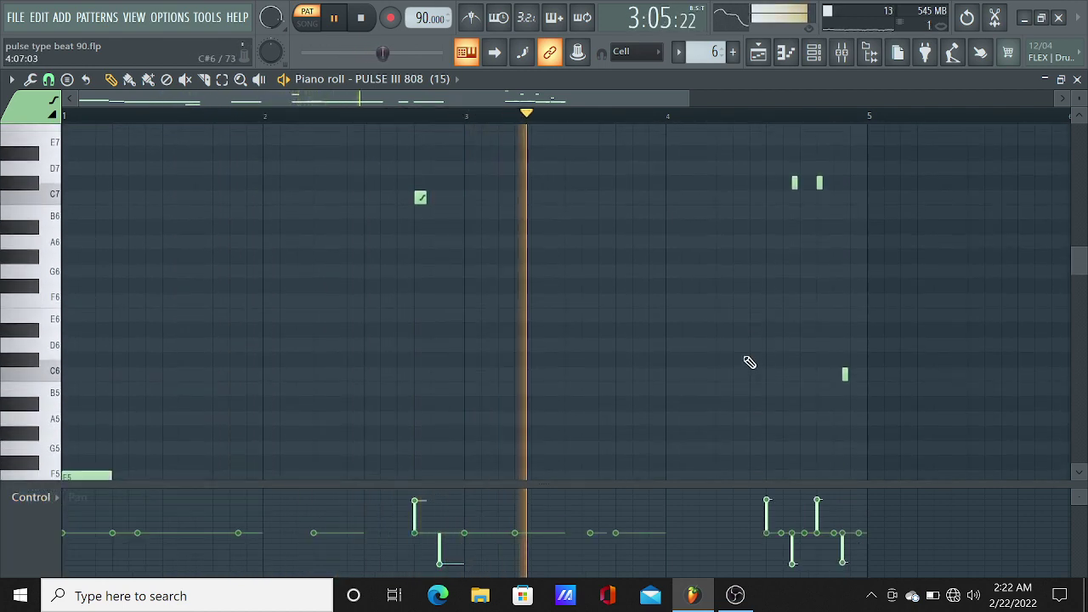
scroll(903, 358, up, 5)
scroll(903, 359, down, 6)
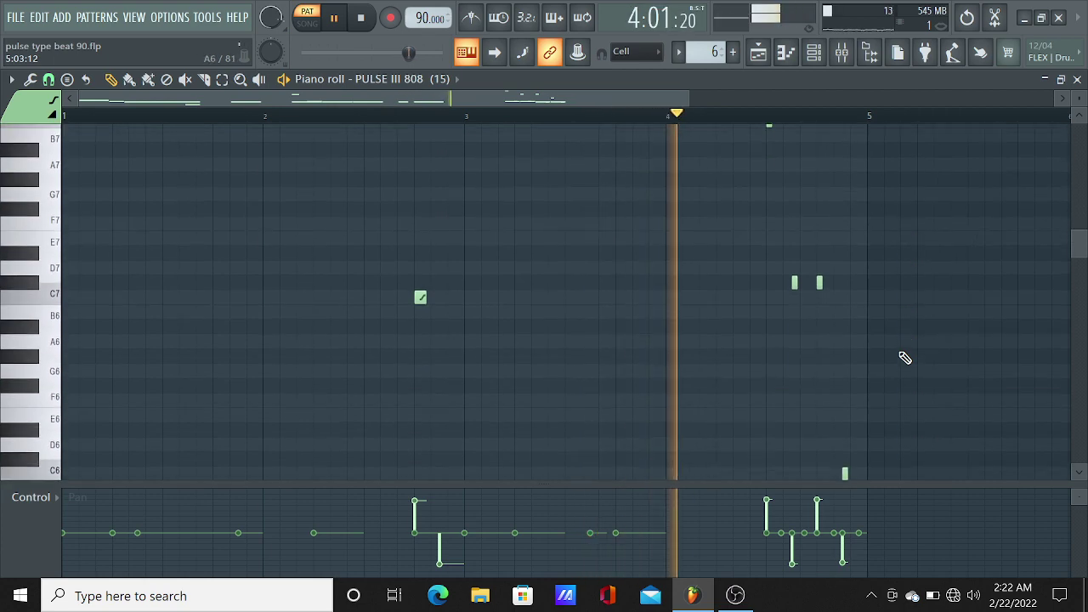
scroll(904, 358, down, 3)
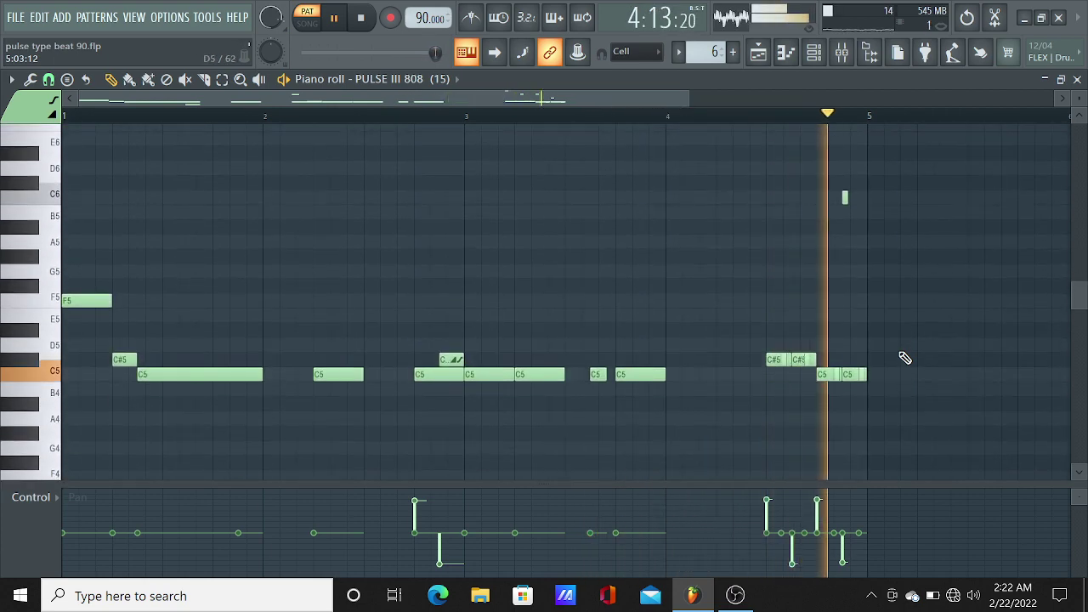
Open the PULSE III 808 (15) #2 pattern from Track 6 in the piano roll and show its notes during playback.
click(765, 56)
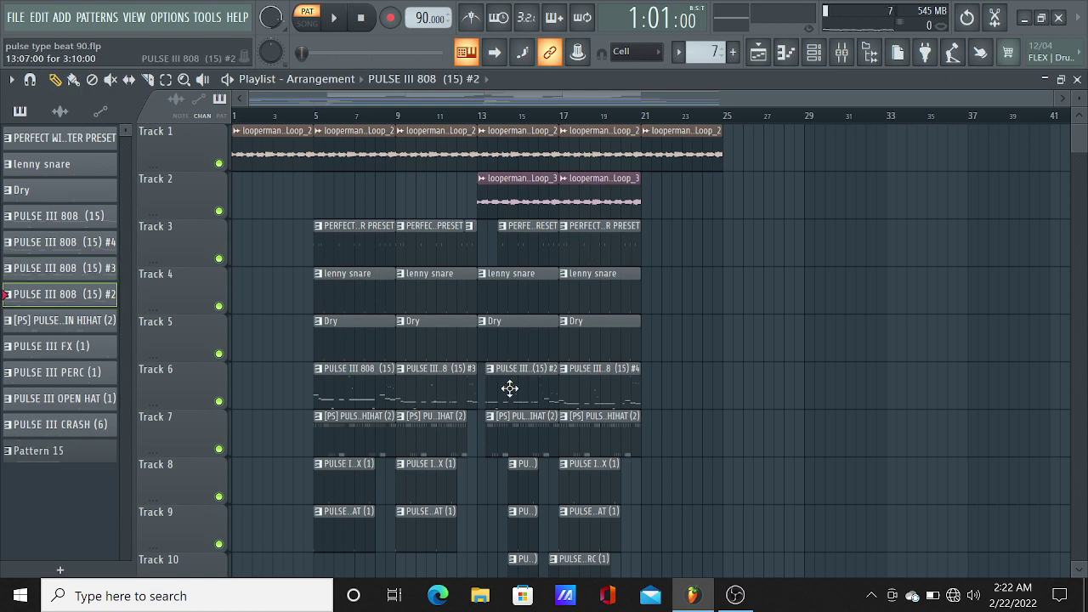
click(798, 51)
scroll(201, 270, up, 3)
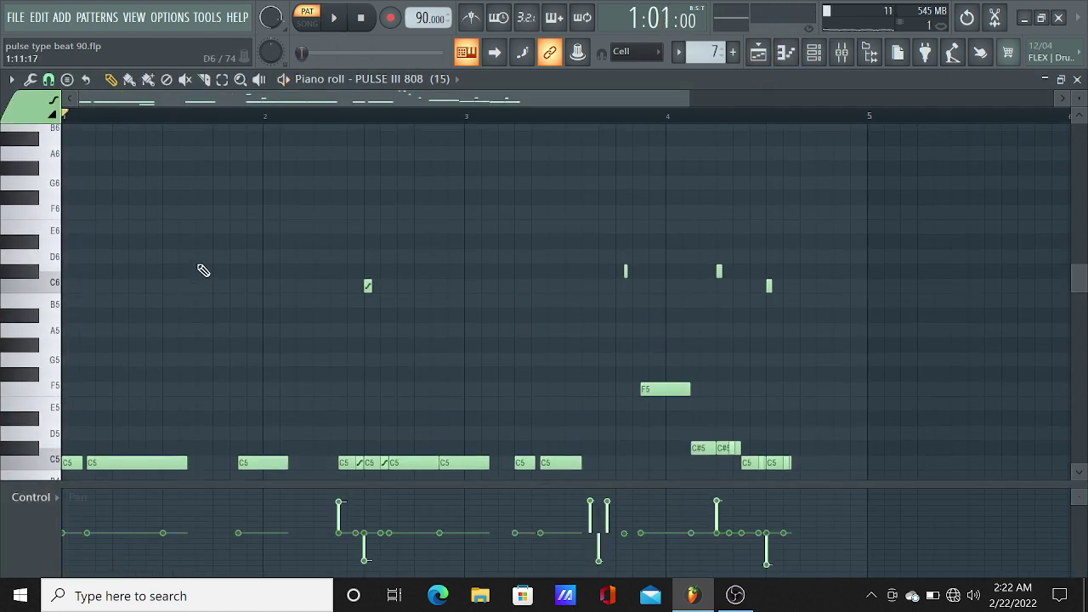
scroll(267, 255, down, 5)
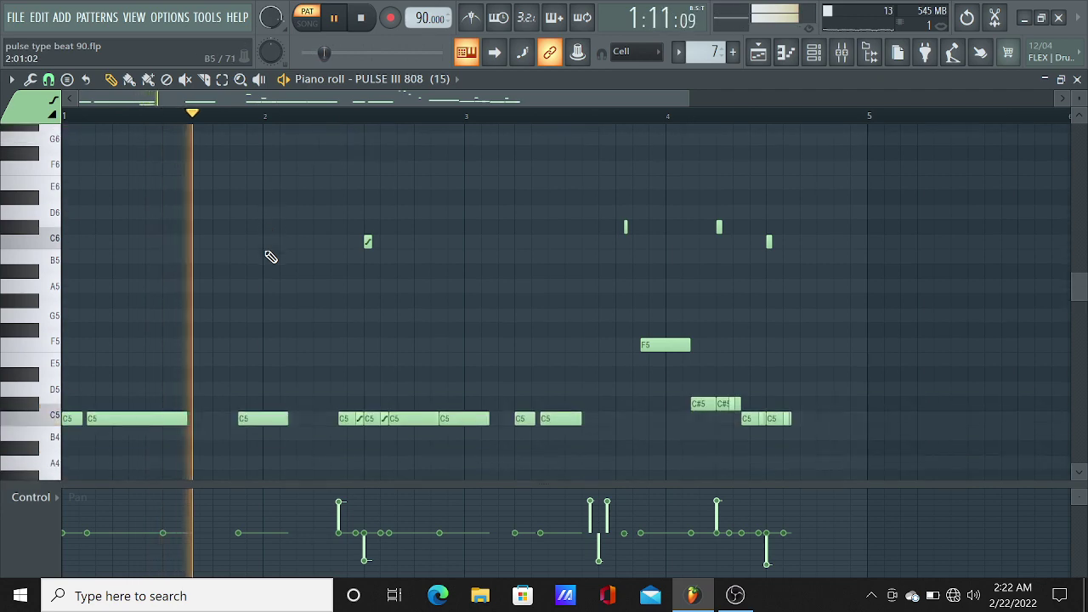
scroll(269, 256, up, 6)
scroll(270, 257, down, 5)
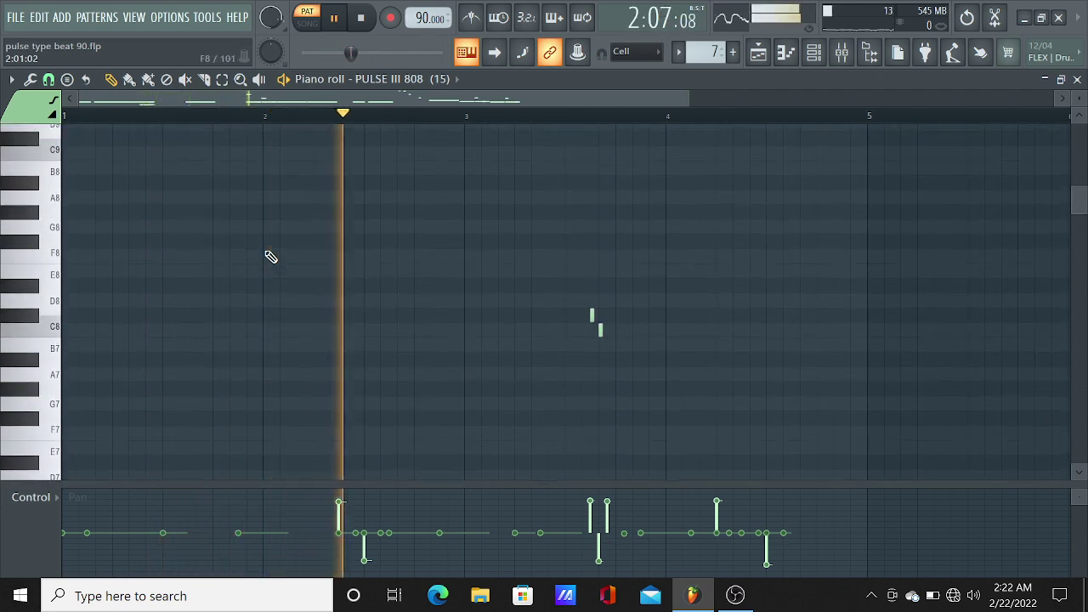
scroll(270, 256, down, 5)
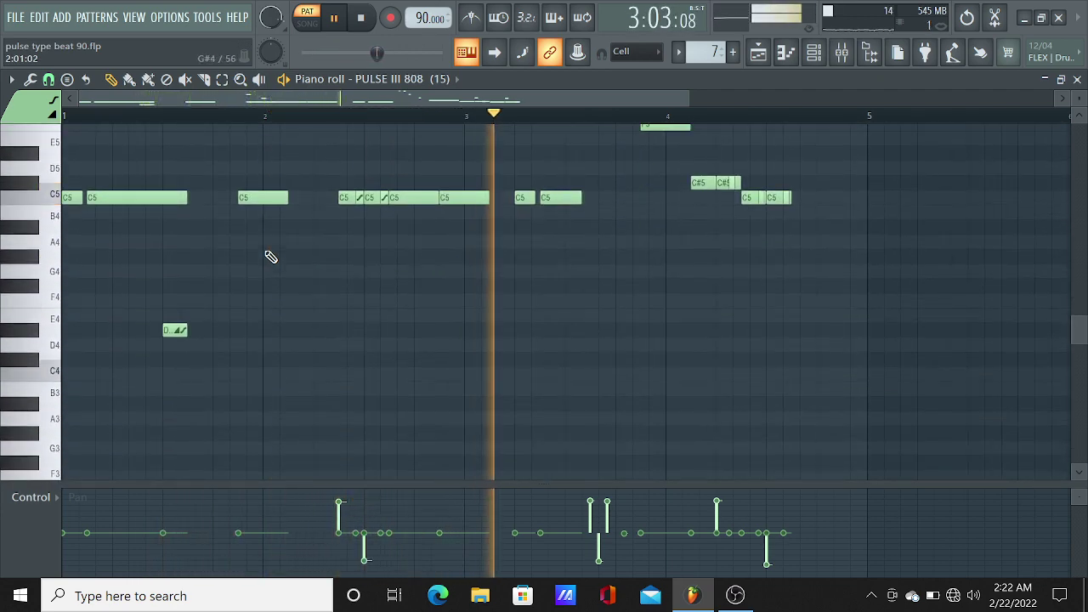
Examine the #2 pattern's high and low notes across all four bars, and stop playback.
scroll(496, 248, up, 12)
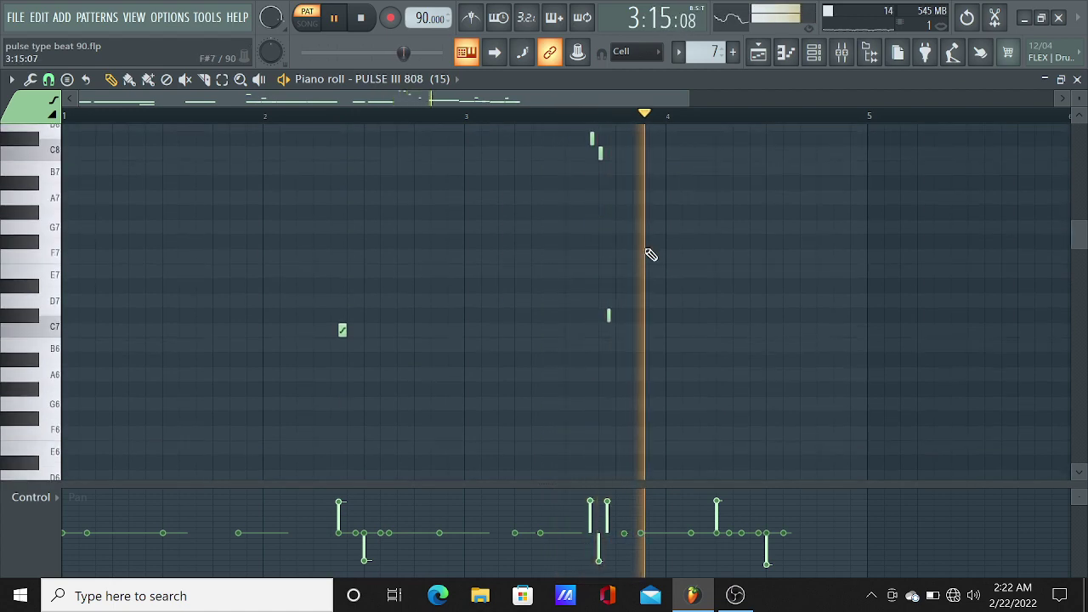
scroll(649, 252, down, 6)
scroll(865, 257, up, 6)
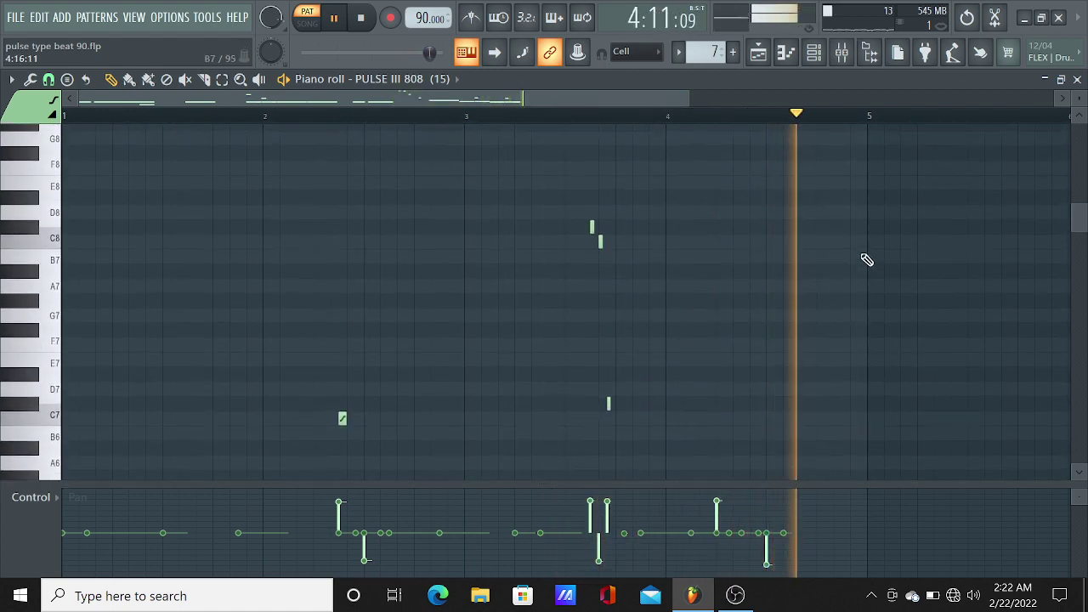
scroll(865, 257, down, 1)
scroll(867, 259, down, 5)
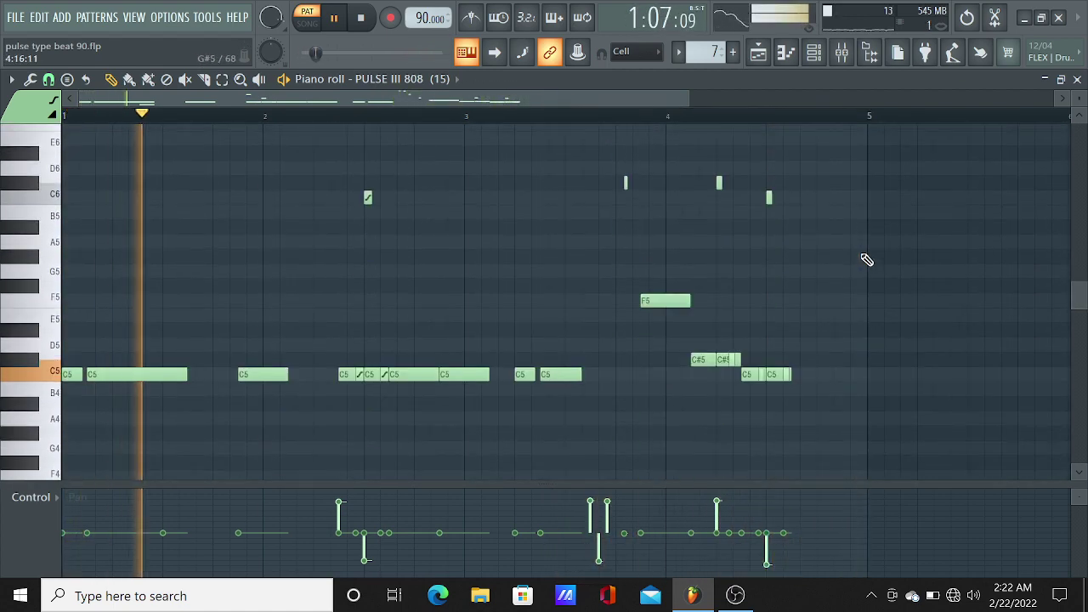
scroll(867, 260, down, 2)
scroll(867, 259, up, 4)
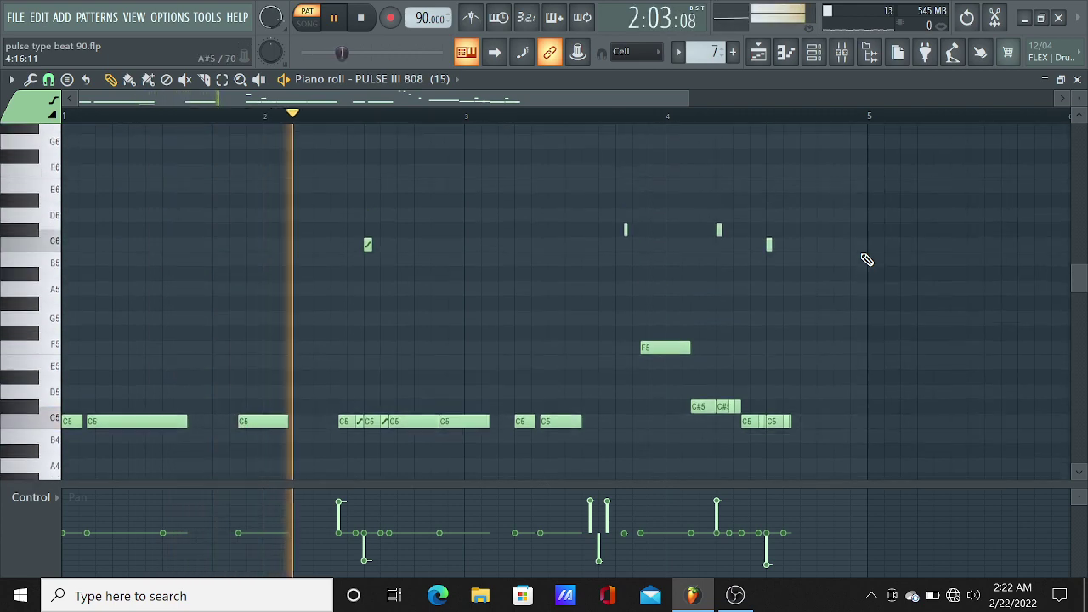
scroll(867, 259, down, 1)
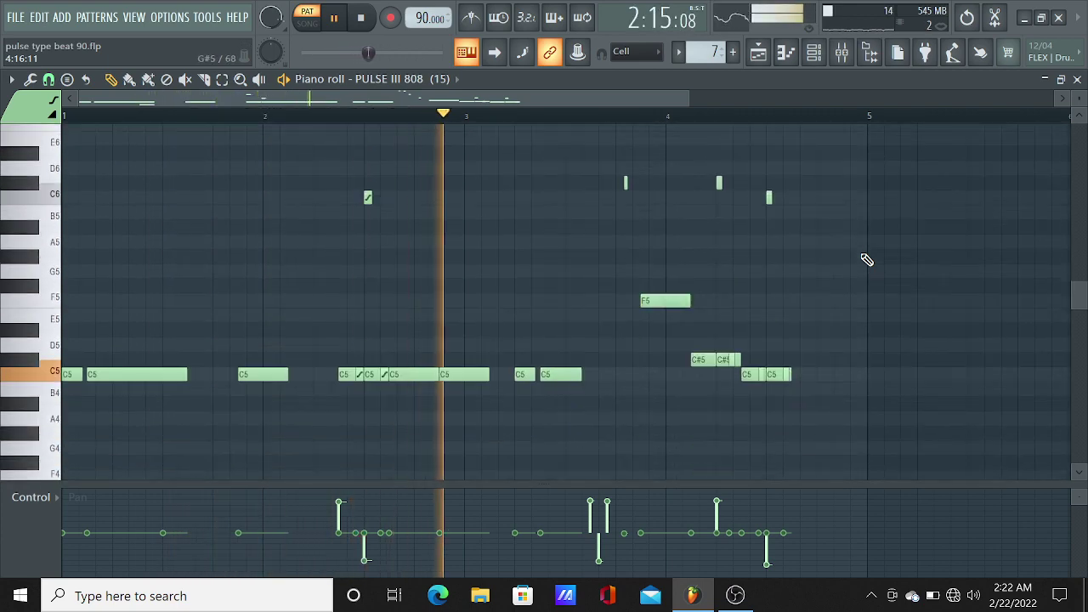
scroll(868, 259, down, 2)
scroll(867, 259, up, 5)
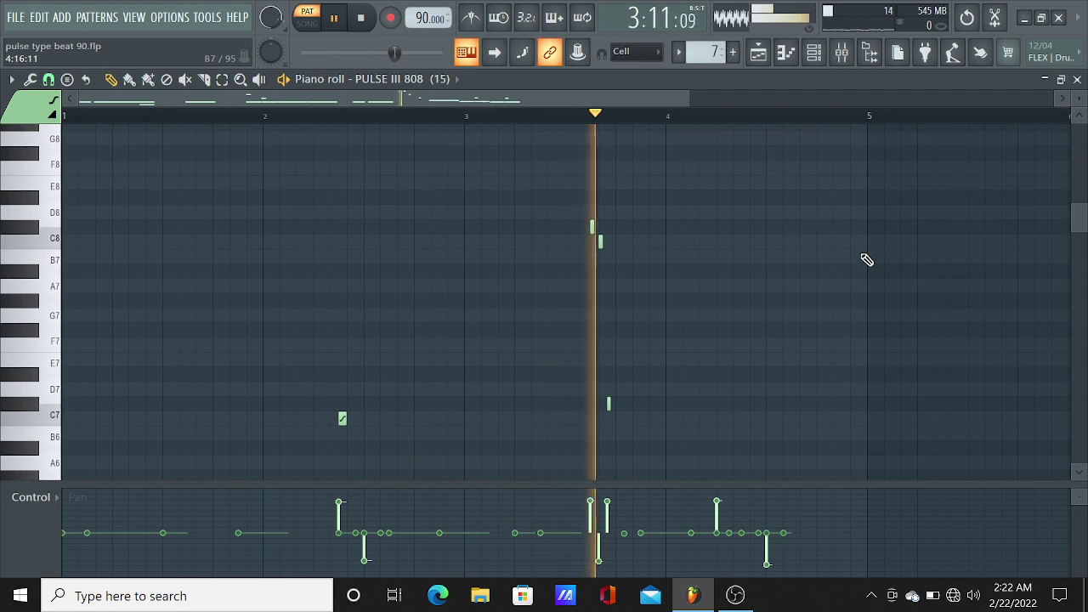
scroll(867, 260, down, 6)
scroll(867, 260, up, 3)
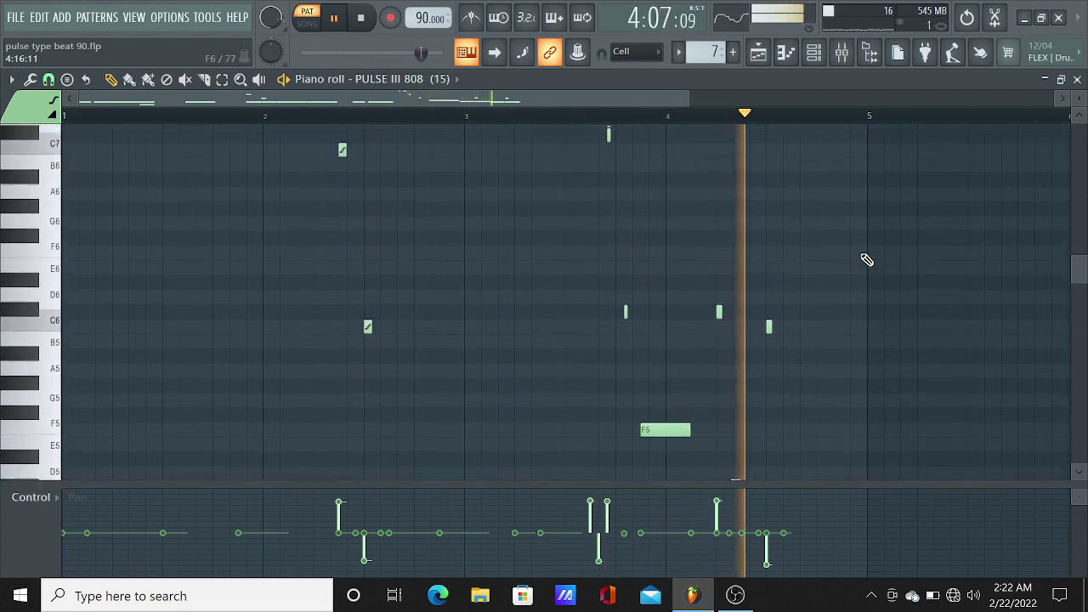
key(space)
Open the PULSE III 808 (15) #4 pattern from Track 6 in the piano roll and examine its notes during playback.
click(758, 54)
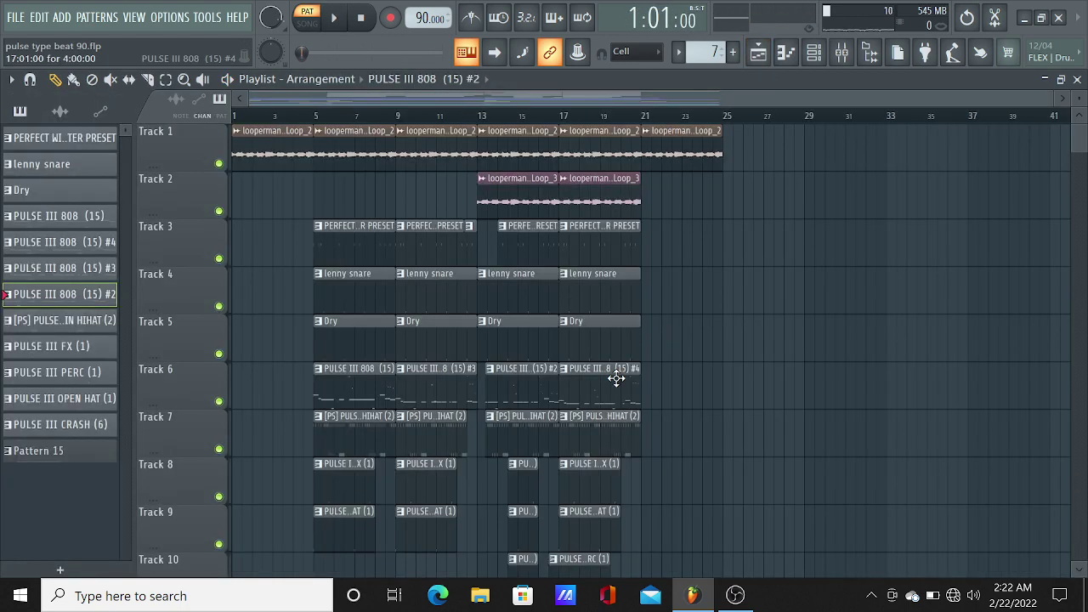
click(787, 55)
scroll(359, 248, down, 4)
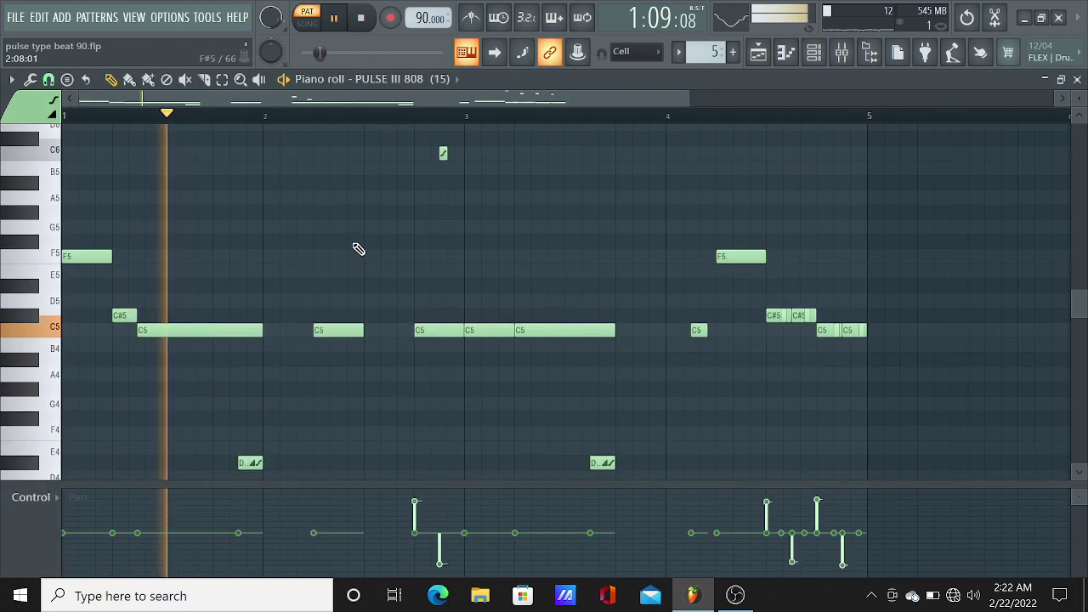
scroll(359, 248, up, 5)
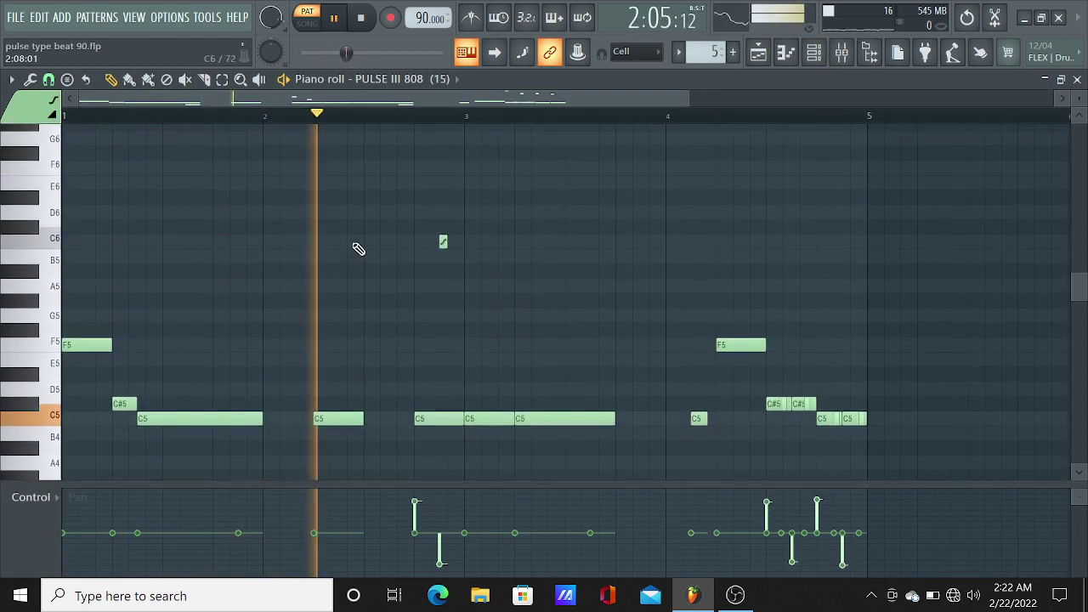
scroll(702, 255, down, 5)
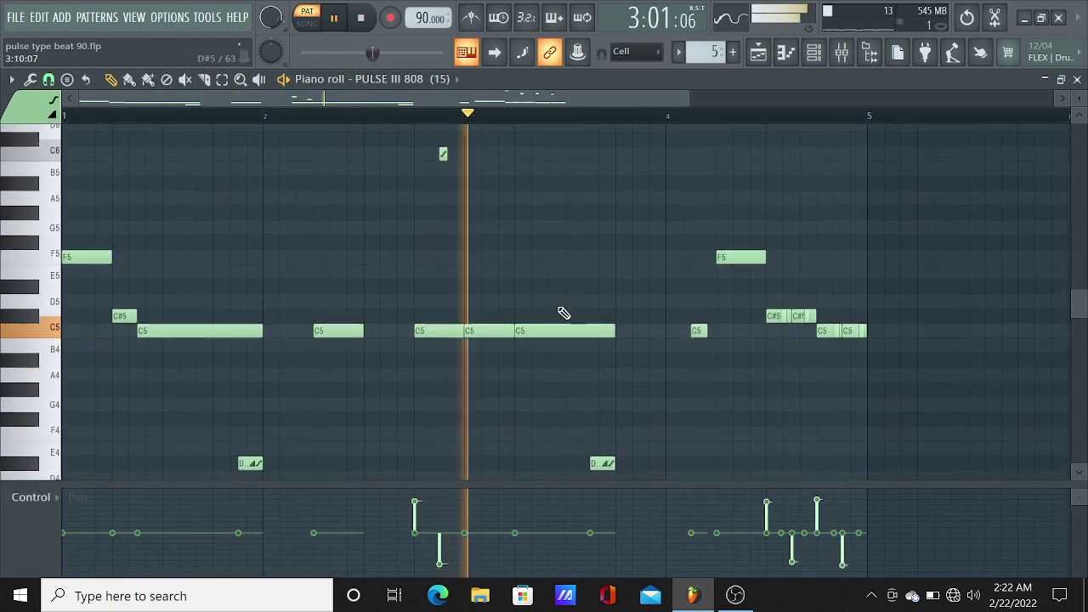
Switch the #4 pattern's control lane to note velocity and examine its velocities and upper notes.
click(31, 497)
click(42, 501)
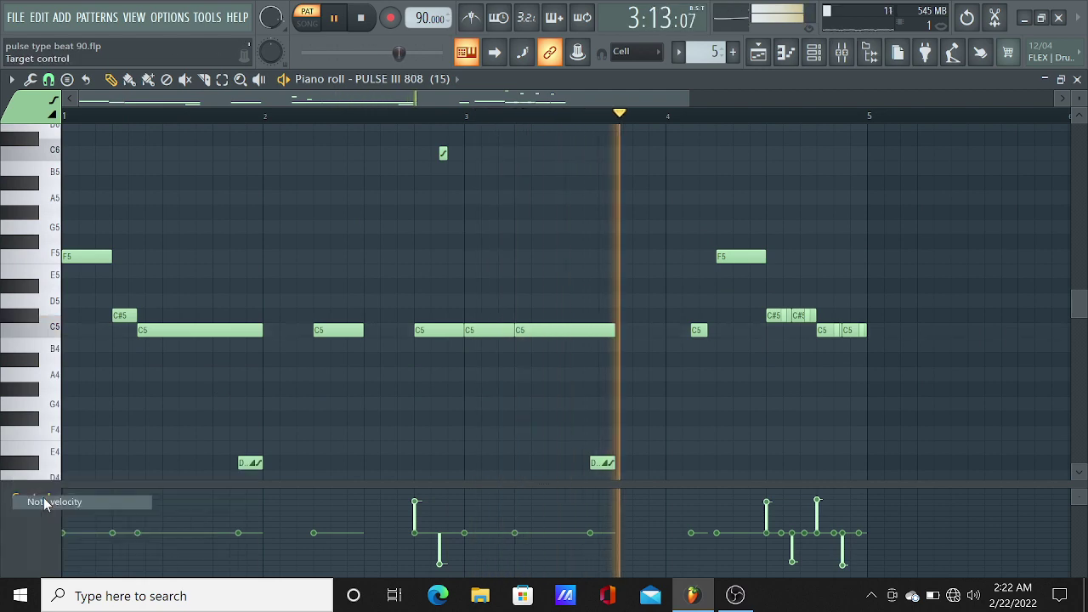
scroll(808, 269, up, 4)
scroll(810, 270, down, 4)
scroll(810, 269, up, 15)
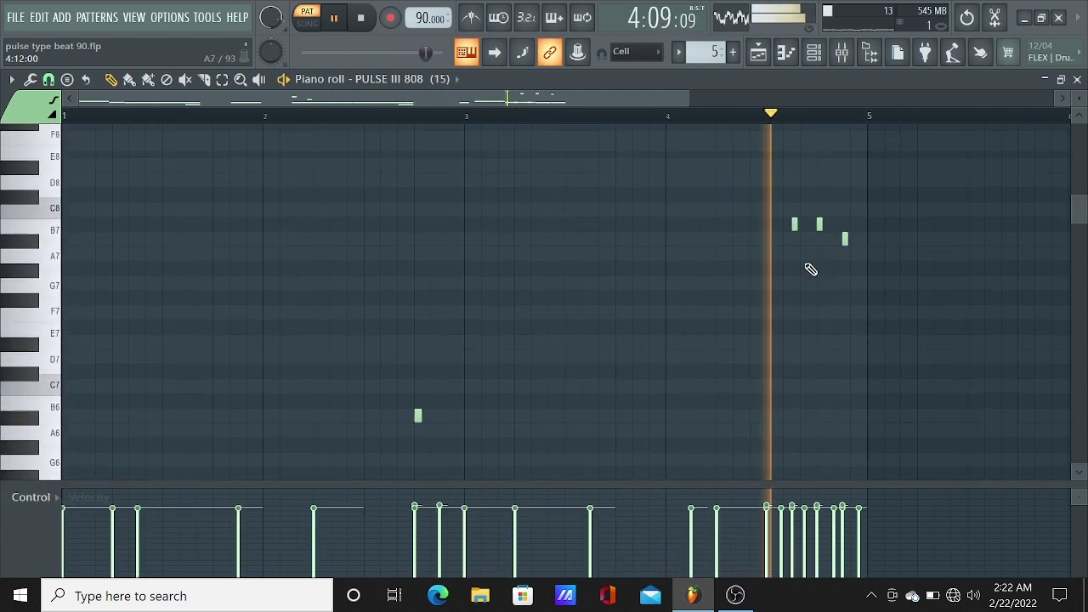
Switch the #4 pattern's control lane to note panning, examine its pan values and upper notes during playback, and stop playback.
scroll(810, 269, down, 10)
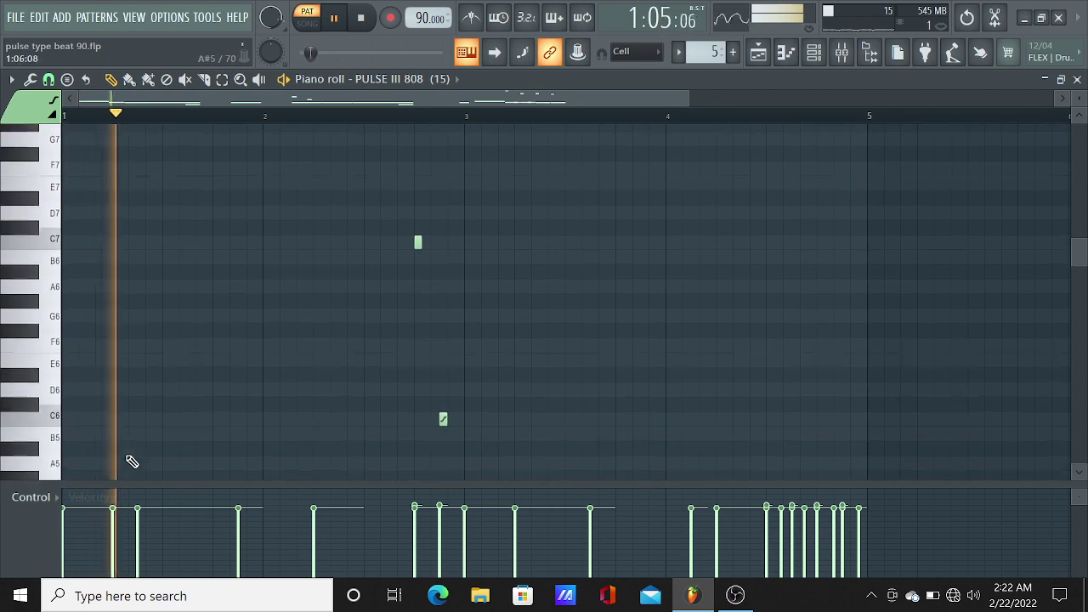
click(31, 497)
click(43, 503)
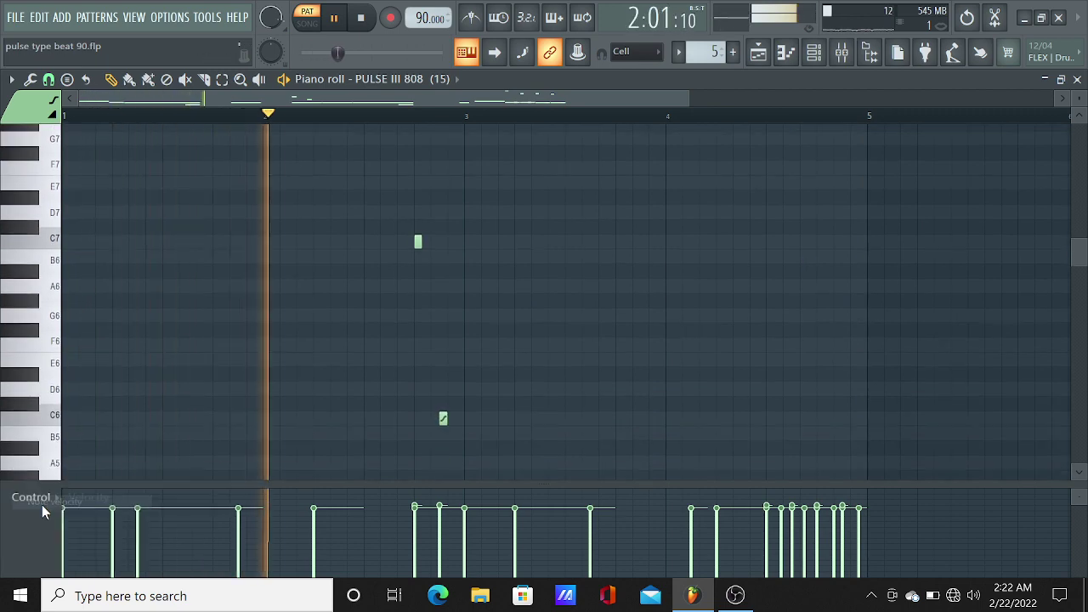
click(42, 503)
click(45, 488)
scroll(785, 323, up, 6)
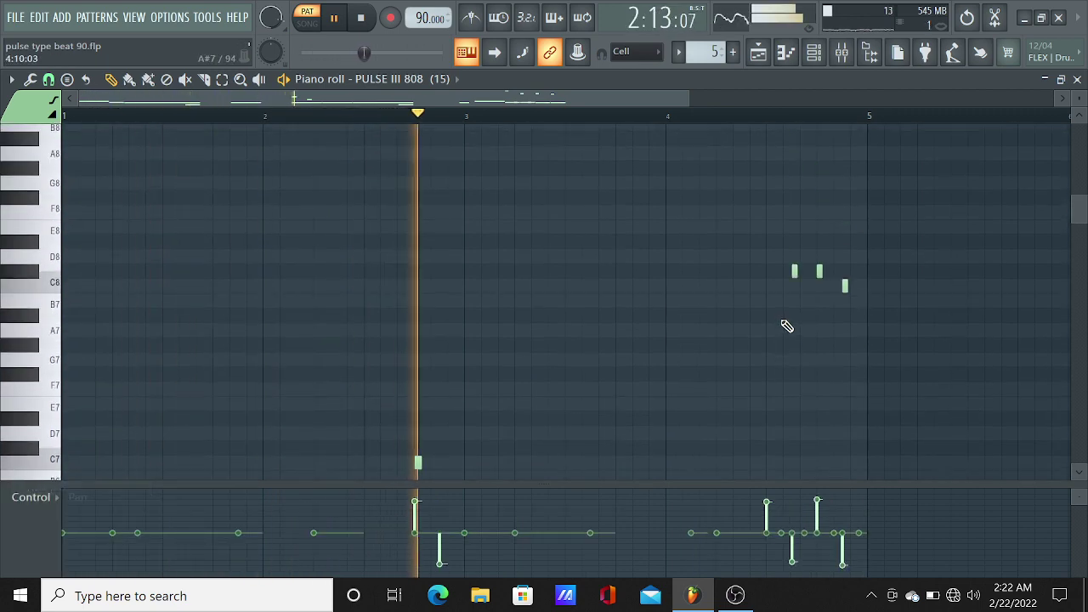
scroll(788, 325, down, 1)
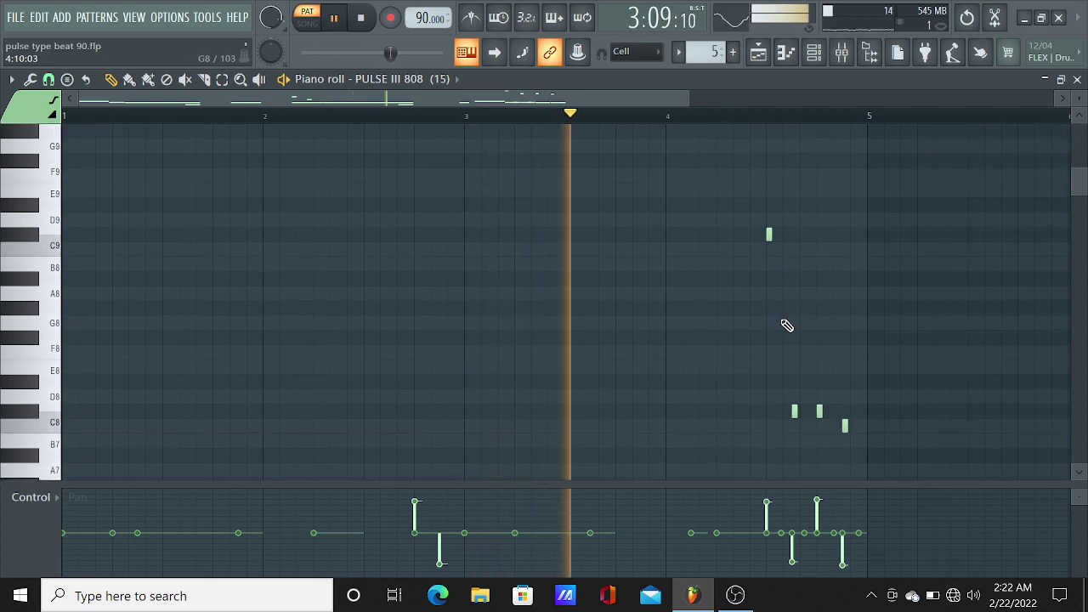
scroll(787, 325, down, 3)
scroll(787, 326, up, 2)
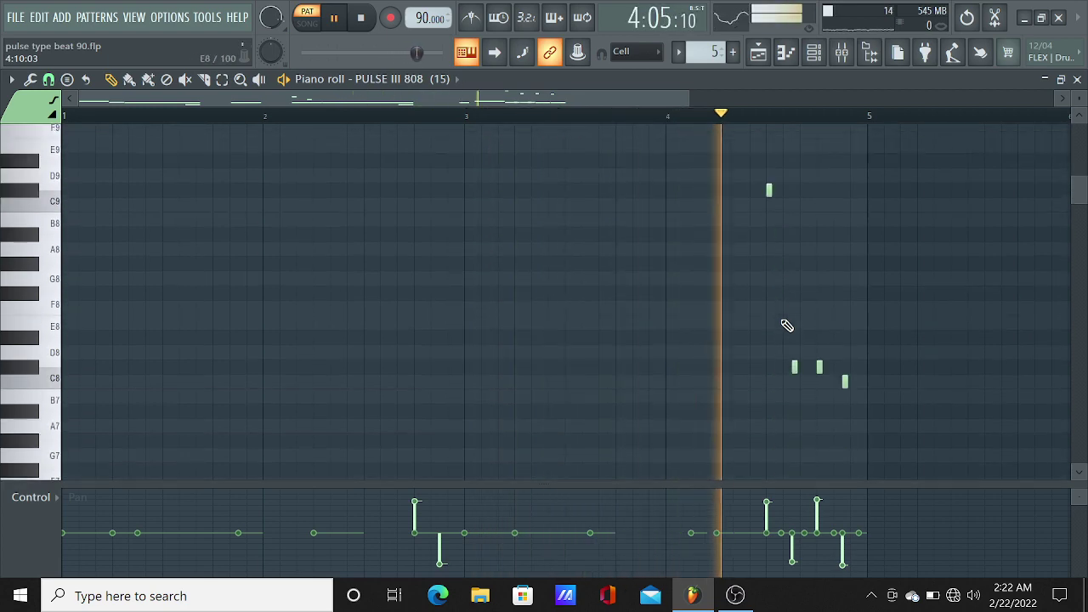
scroll(787, 323, down, 8)
key(space)
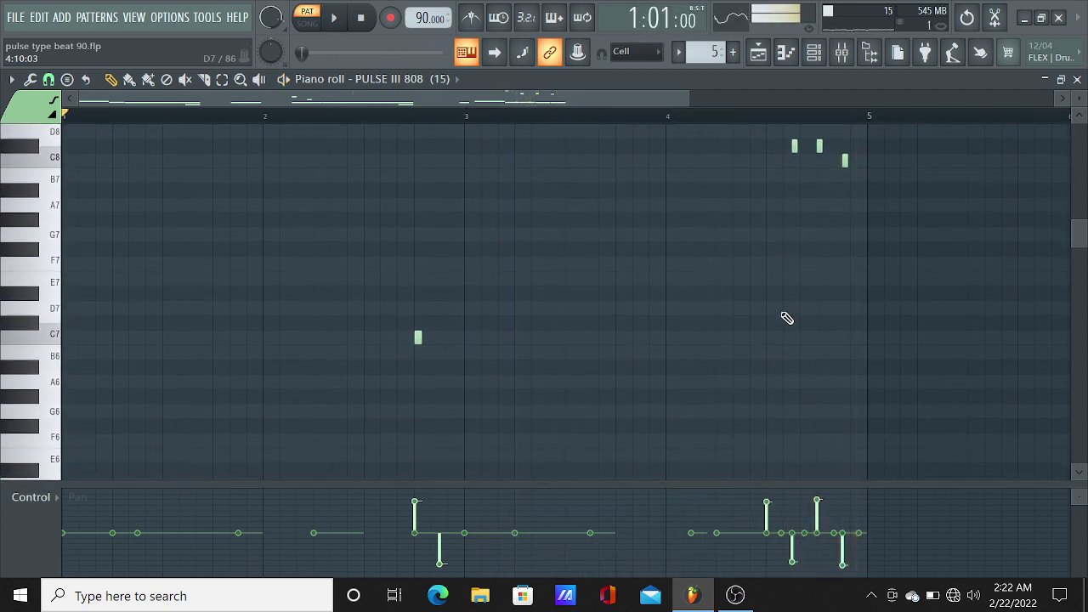
Return to the playlist and isolate the 808 patterns on Track 6 with the Delay bank and Chorus mix-level automation on Tracks 12 and 13.
click(759, 54)
scroll(624, 263, down, 7)
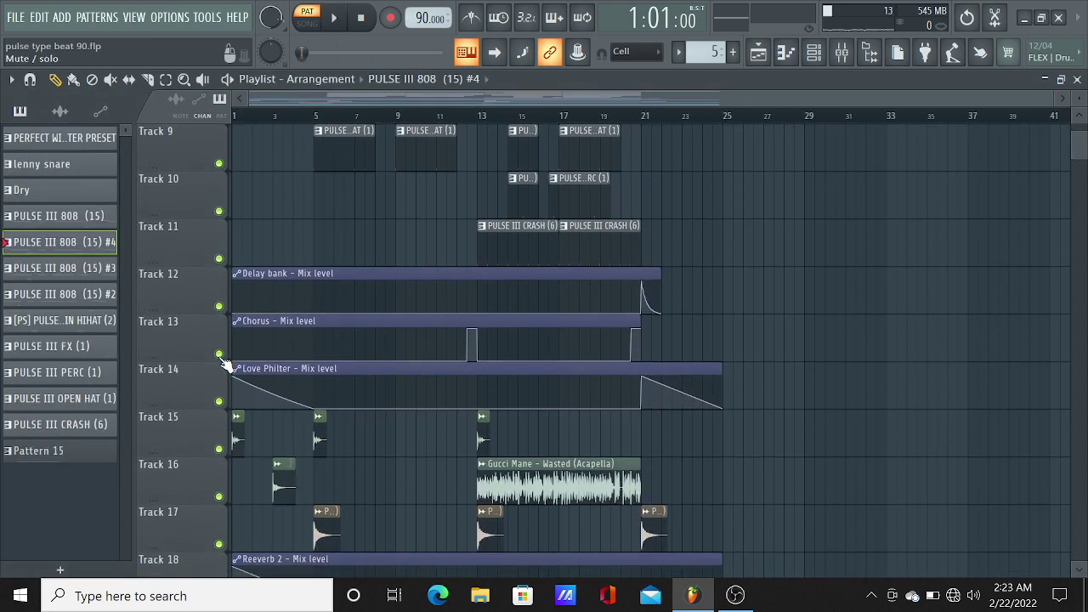
right_click(218, 354)
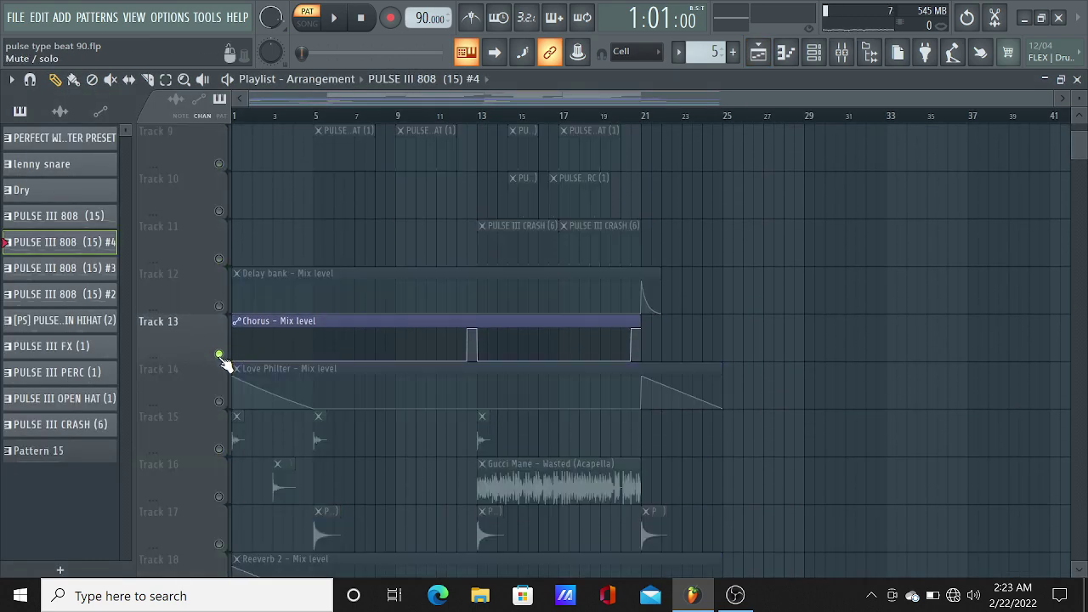
click(218, 307)
scroll(457, 286, up, 7)
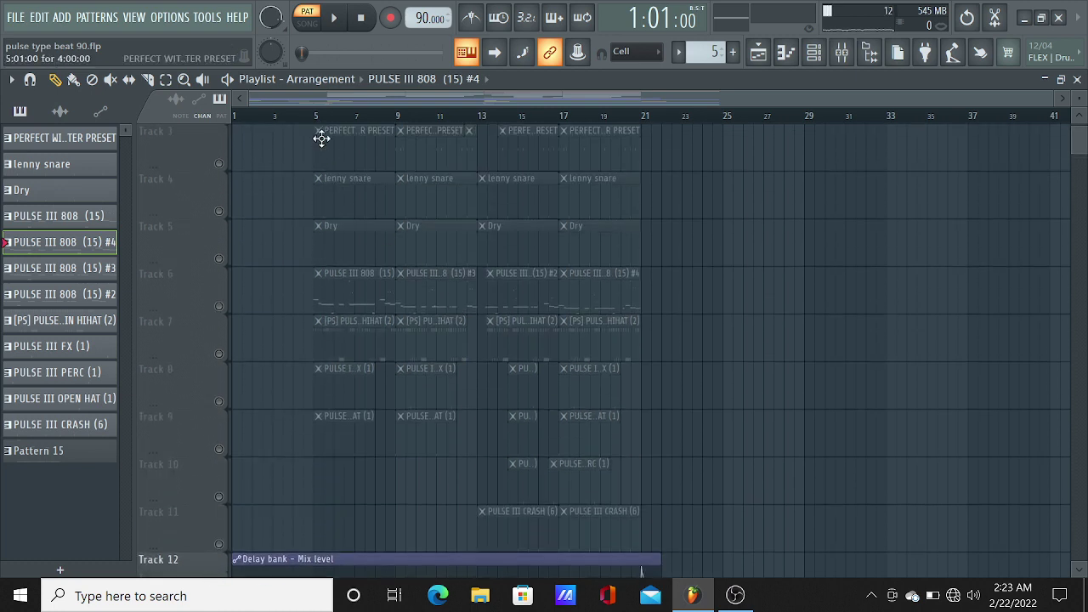
scroll(301, 212, up, 2)
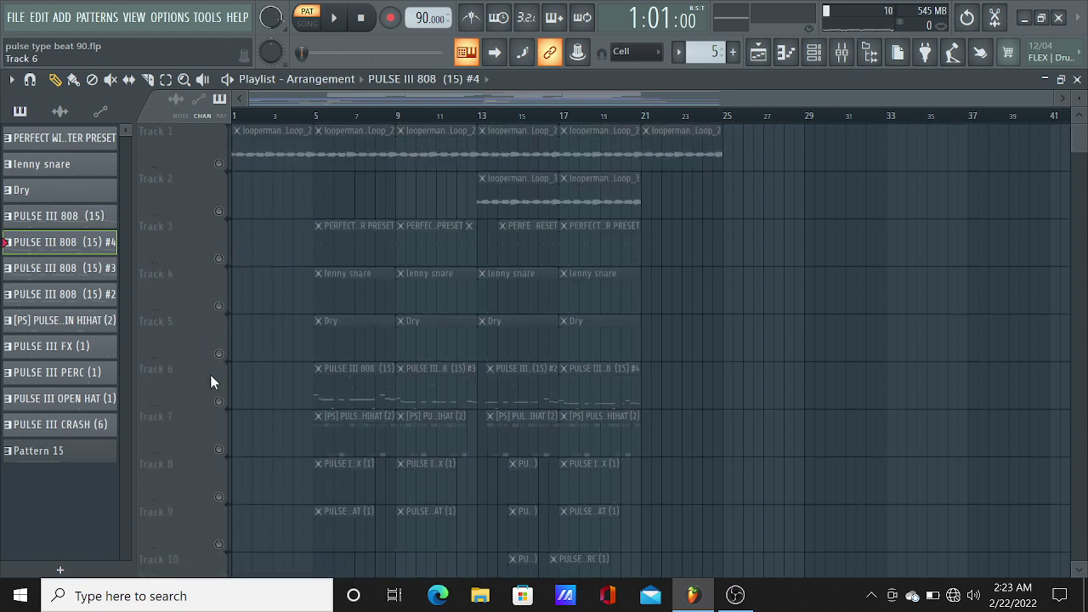
click(218, 401)
Play the arrangement from bar 5 to examine the four 808 clips with their delay and chorus automation, stopping after bar 21 begins.
scroll(320, 119, up, 3)
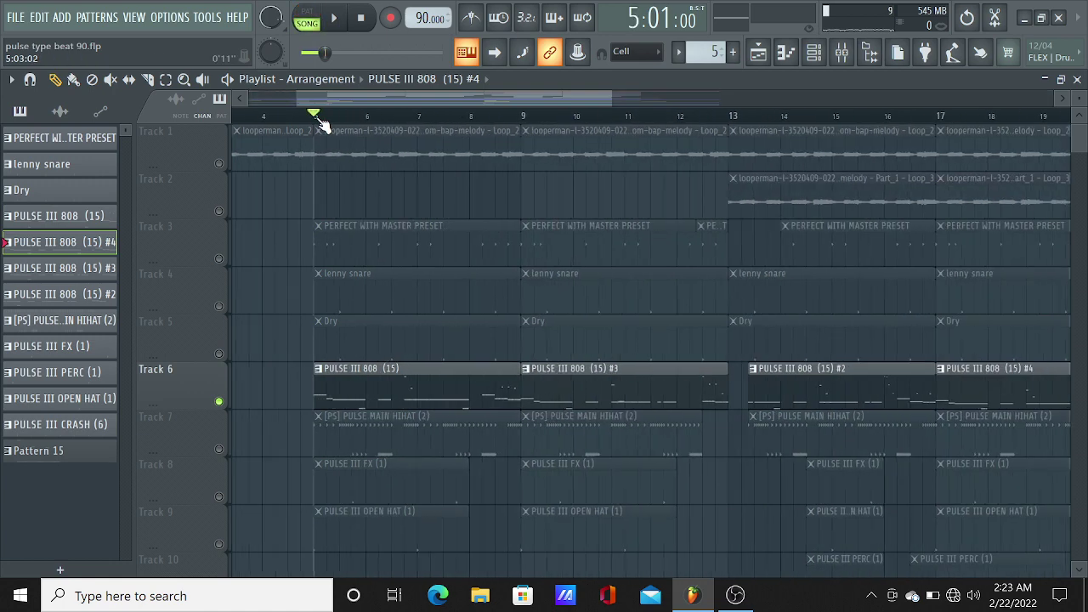
key(space)
scroll(436, 238, down, 4)
scroll(447, 239, up, 3)
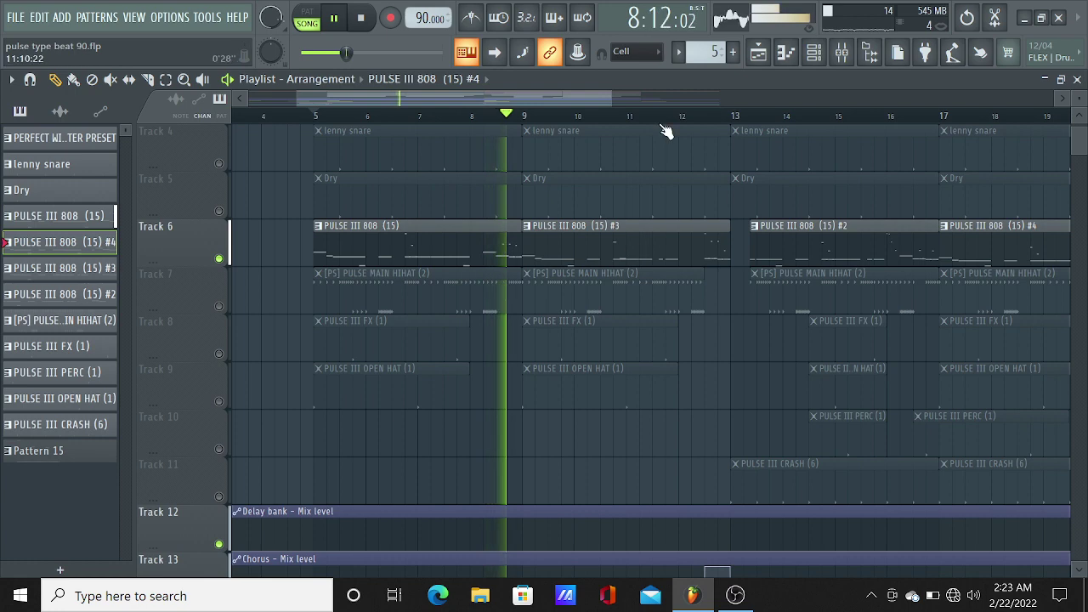
scroll(668, 126, down, 2)
scroll(870, 231, down, 1)
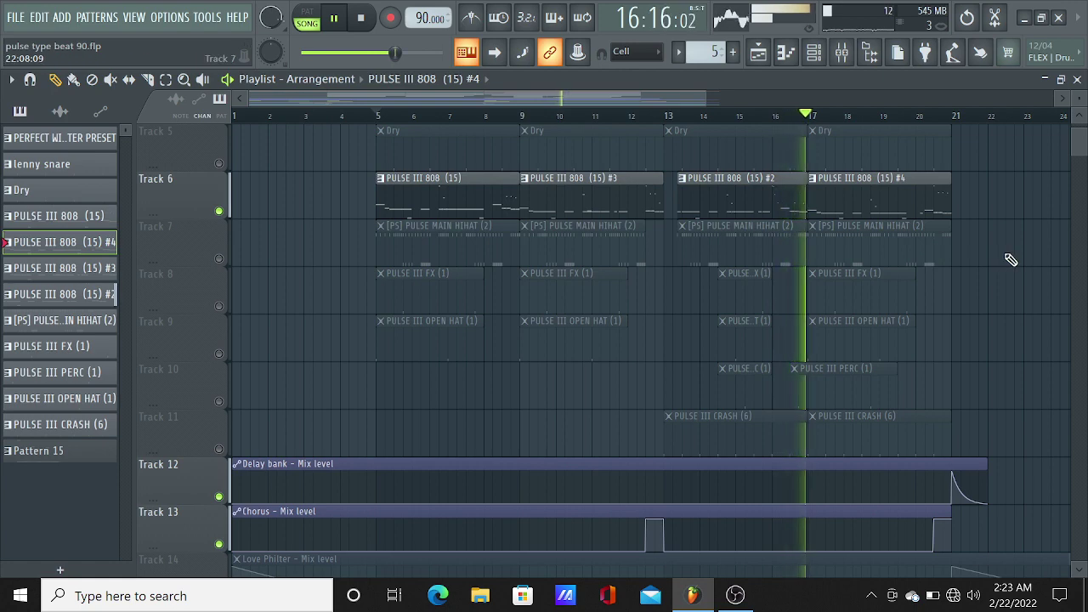
scroll(869, 103, right, 2)
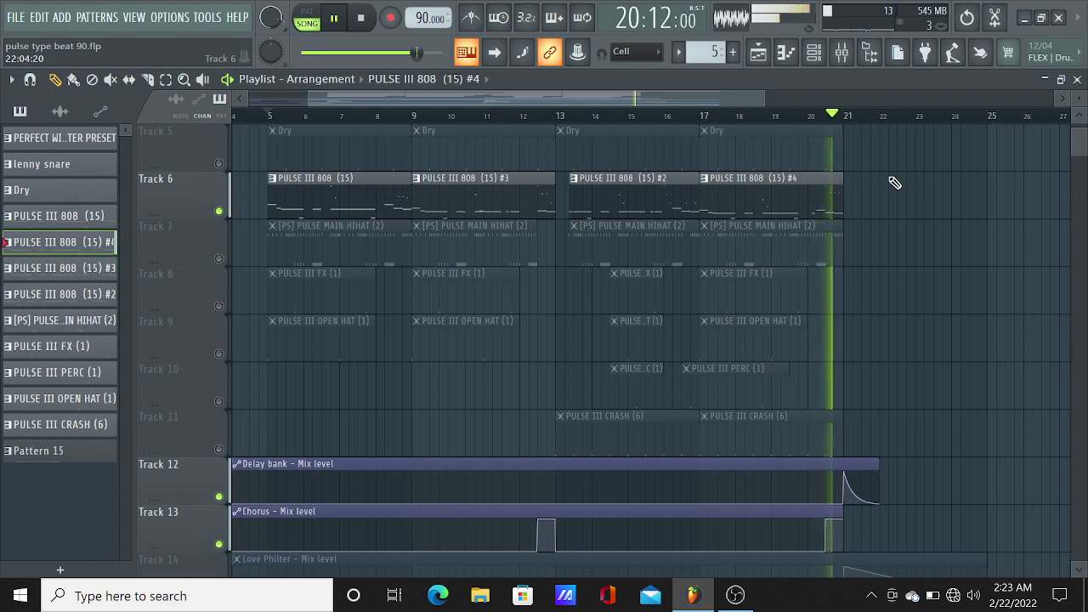
scroll(887, 206, down, 4)
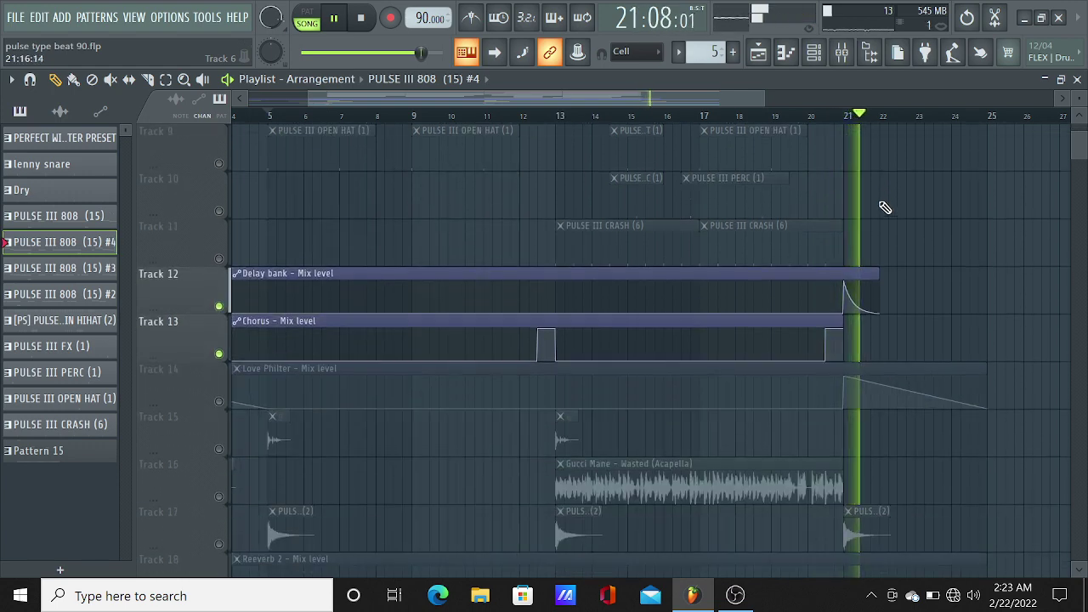
key(space)
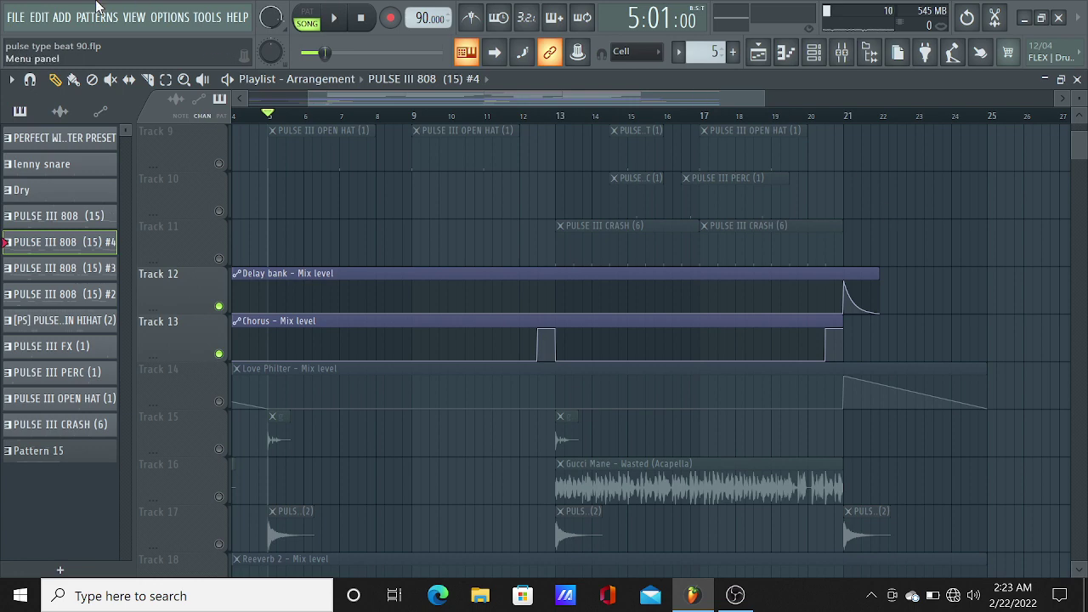
Re-enable all playlist tracks and switch playback to pattern mode.
click(218, 401)
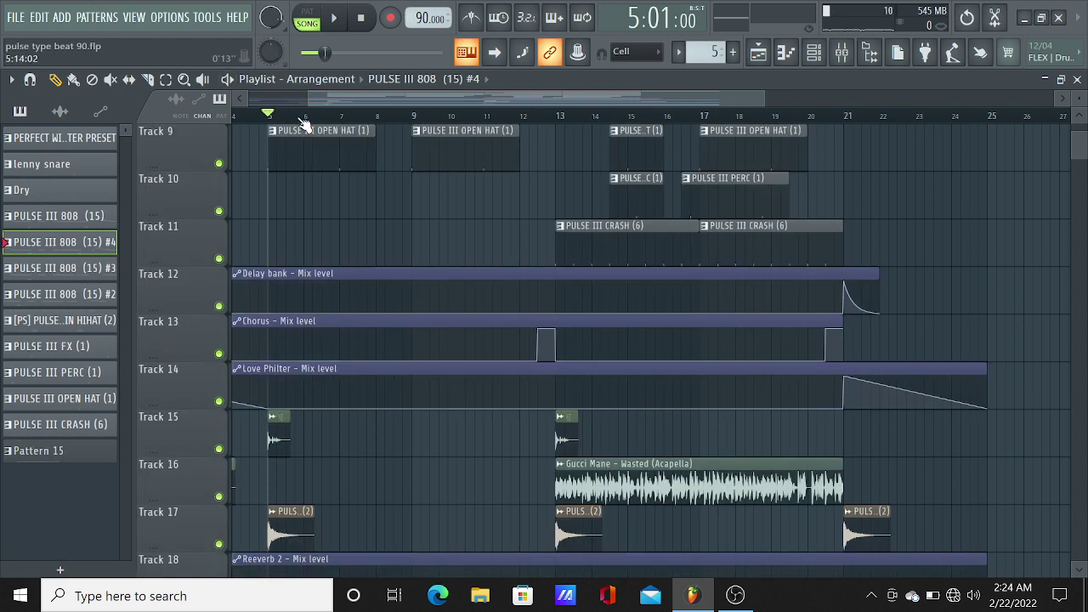
scroll(305, 121, down, 2)
click(322, 24)
Open the [PS] PULSE MAIN HIHAT (2) pattern from Track 7 in the piano roll and show its C5 and lower notes.
scroll(382, 230, up, 4)
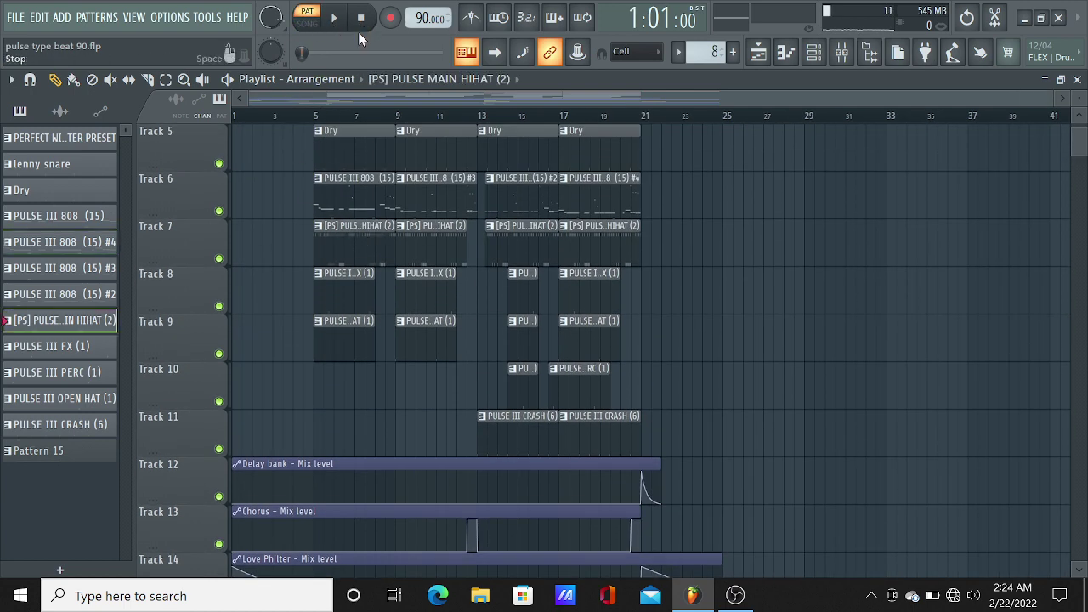
click(785, 52)
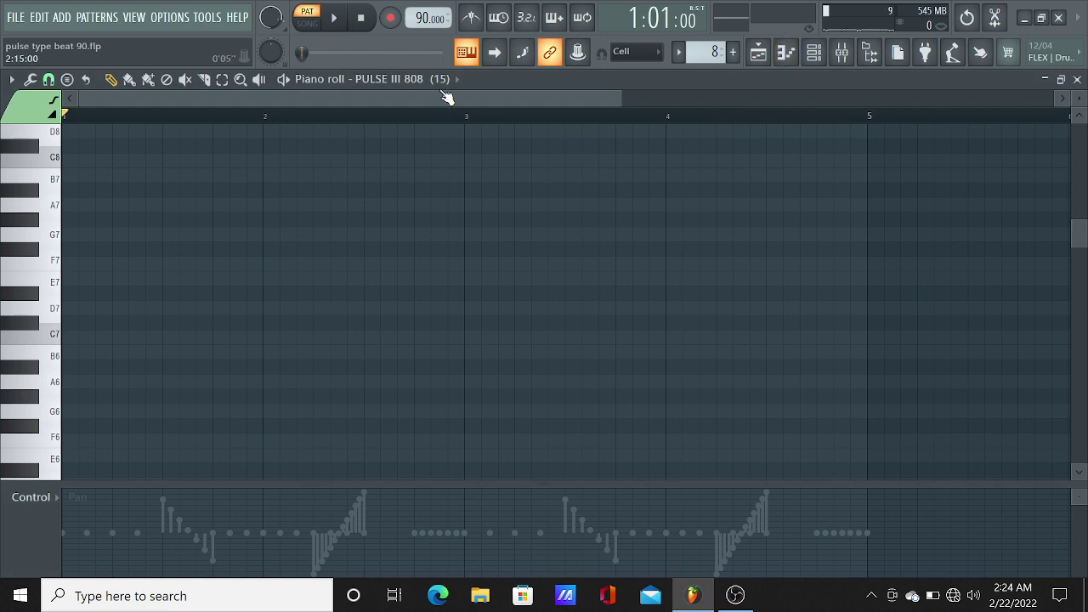
click(448, 79)
click(459, 496)
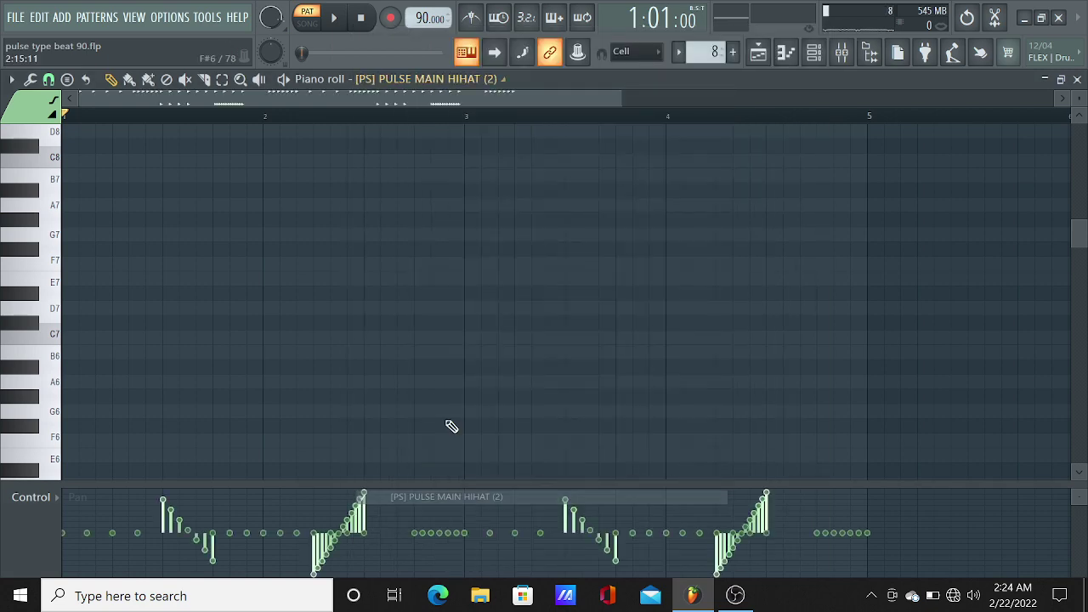
scroll(412, 128, down, 3)
scroll(421, 170, down, 6)
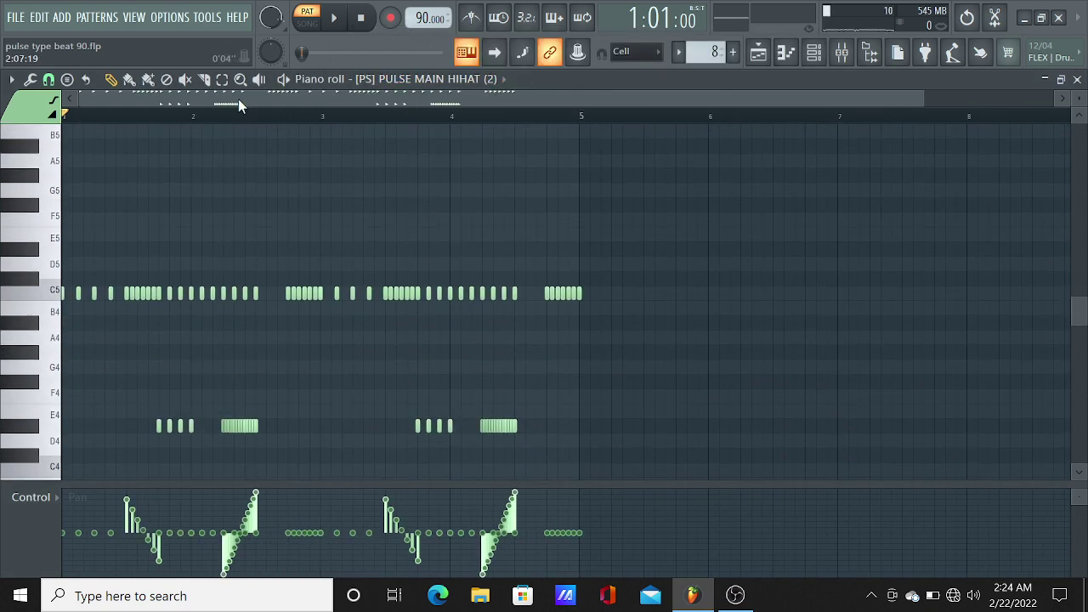
Start the hi-hat pattern's playback and show the sampler settings of the [PS] PULSE MAIN HIHAT (2) channel.
click(284, 79)
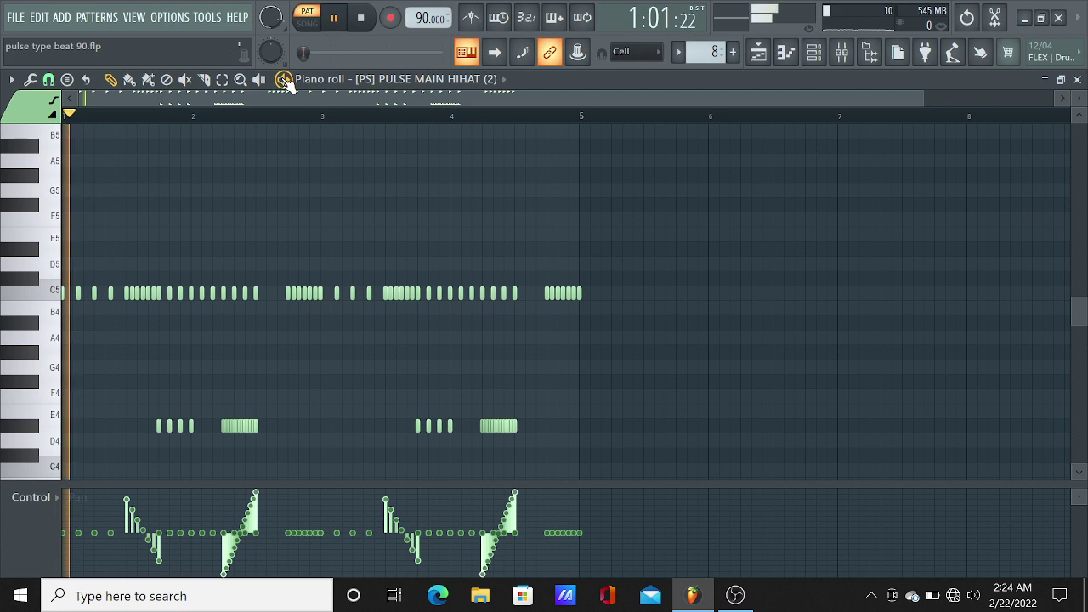
click(813, 51)
click(167, 367)
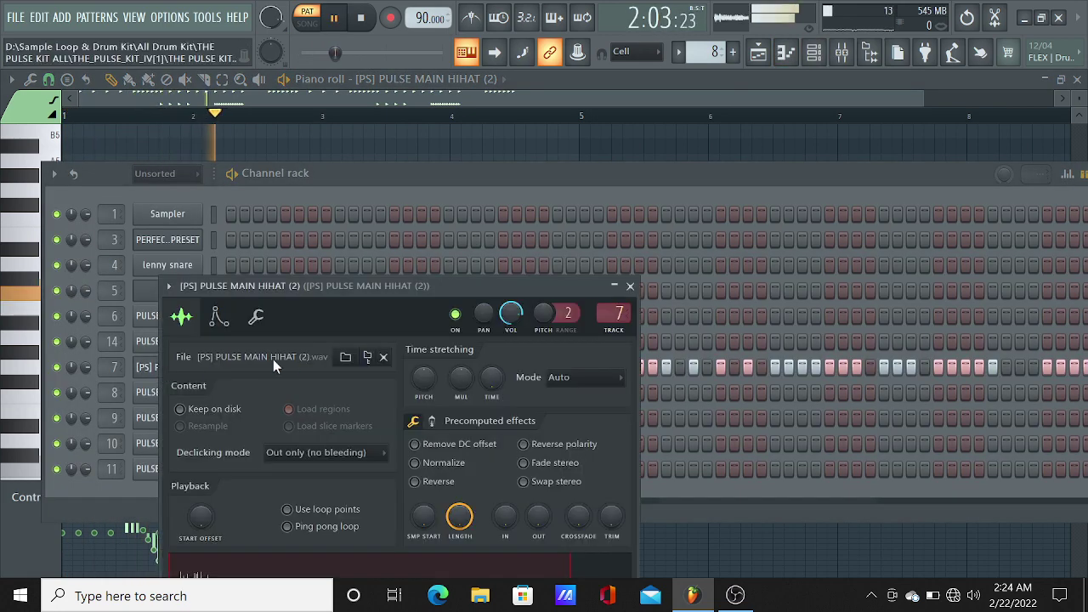
click(380, 103)
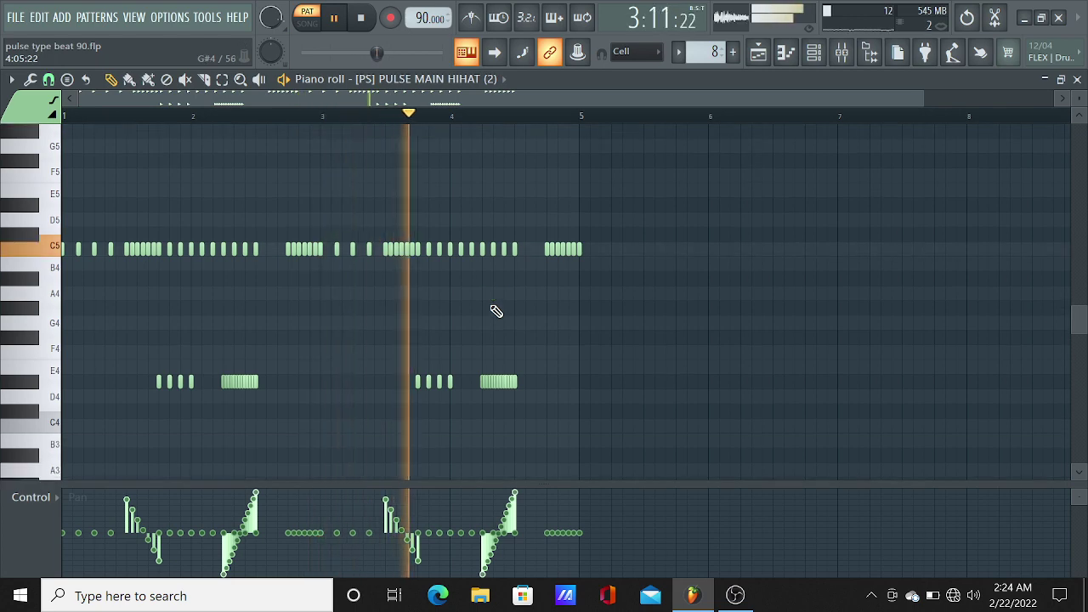
Examine the hi-hat pattern's lower rolls and panning during playback, stop it, and inspect the final bar closely.
scroll(595, 357, down, 3)
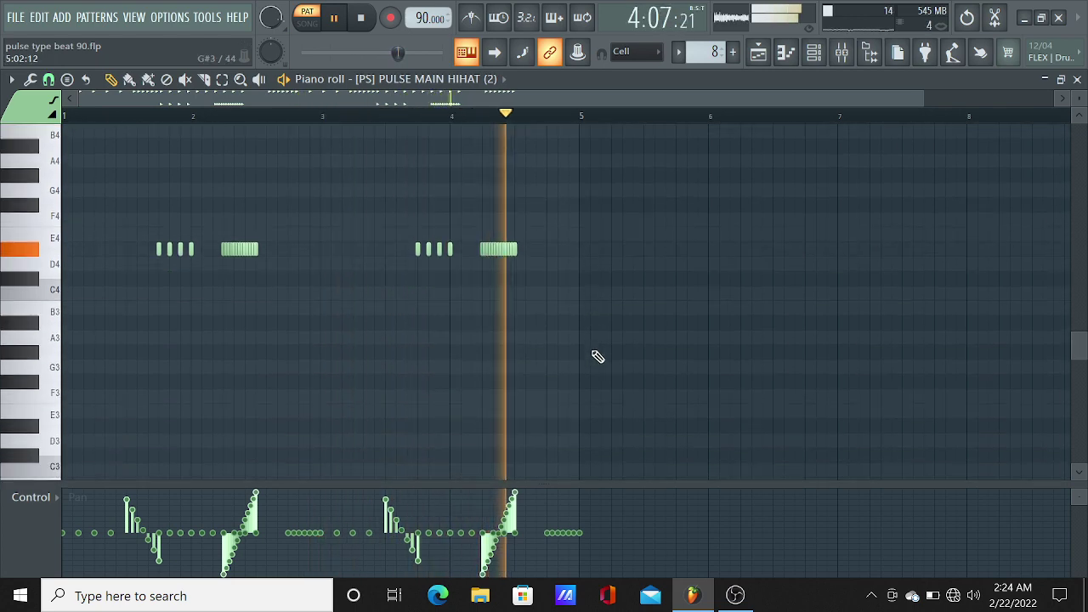
scroll(597, 357, up, 2)
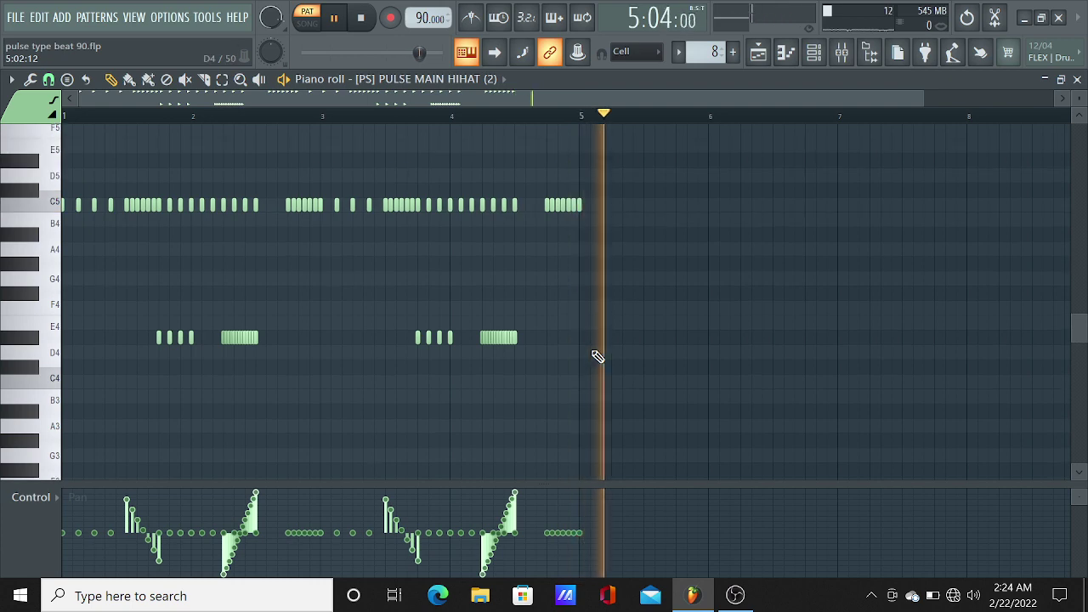
key(space)
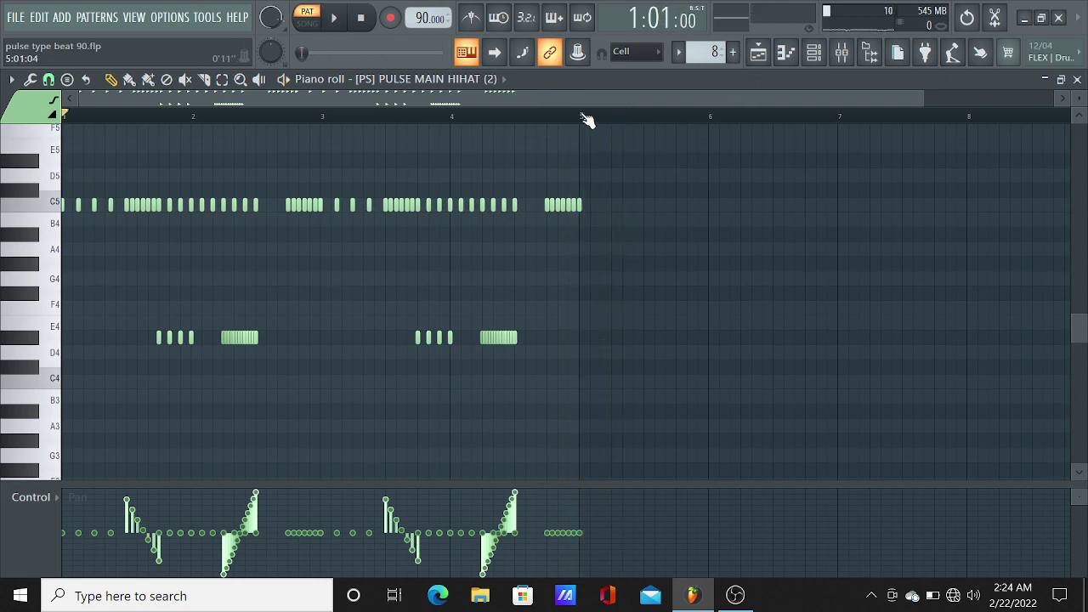
scroll(587, 119, up, 4)
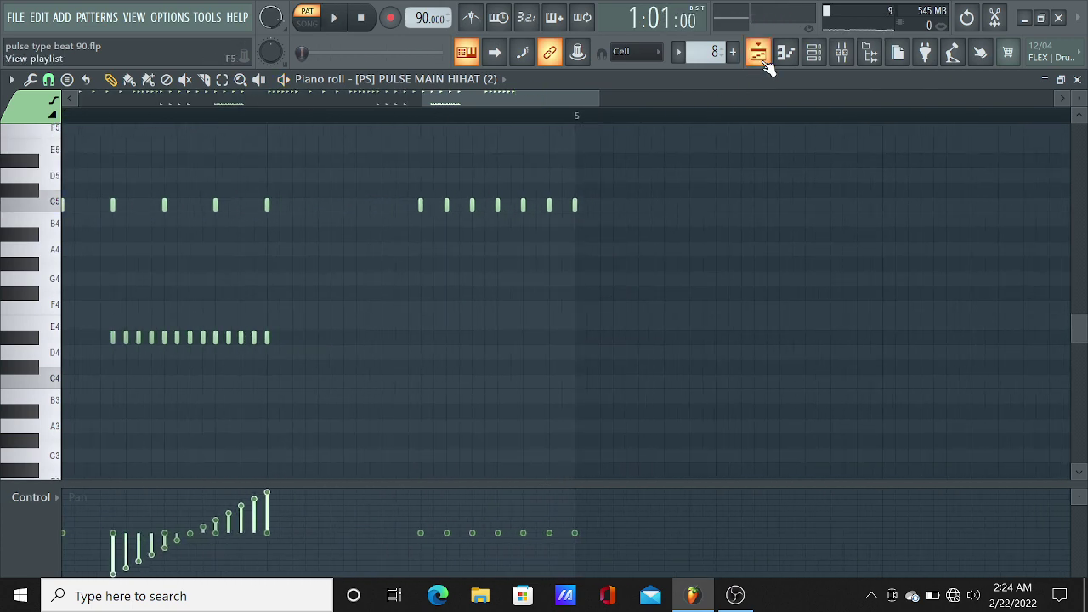
Open the PULSE III FX (1) pattern from Track 8 in the piano roll and switch its control lane to note velocity.
click(761, 58)
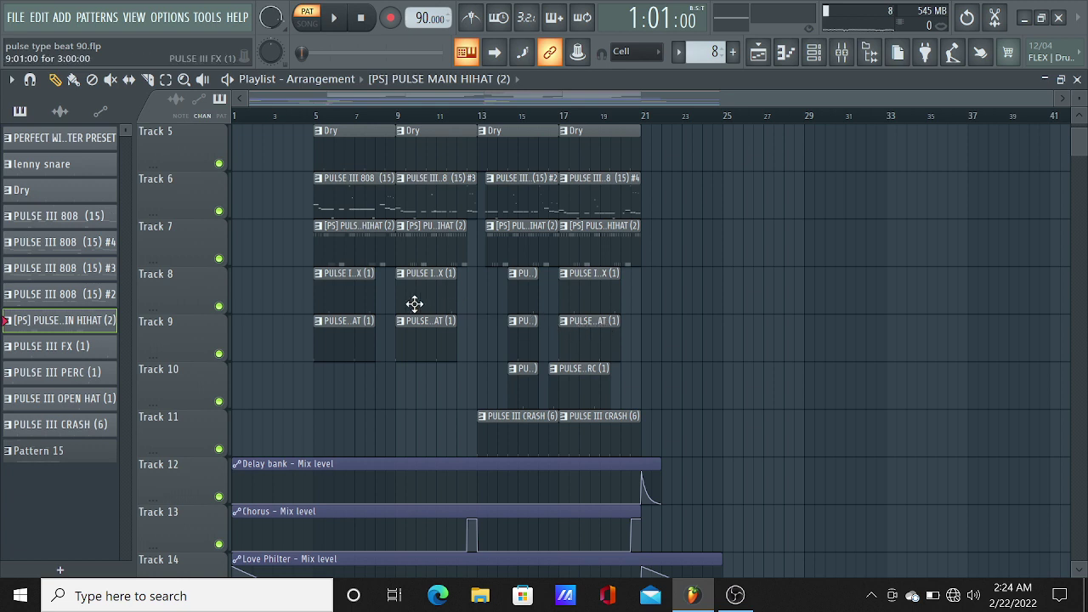
click(787, 56)
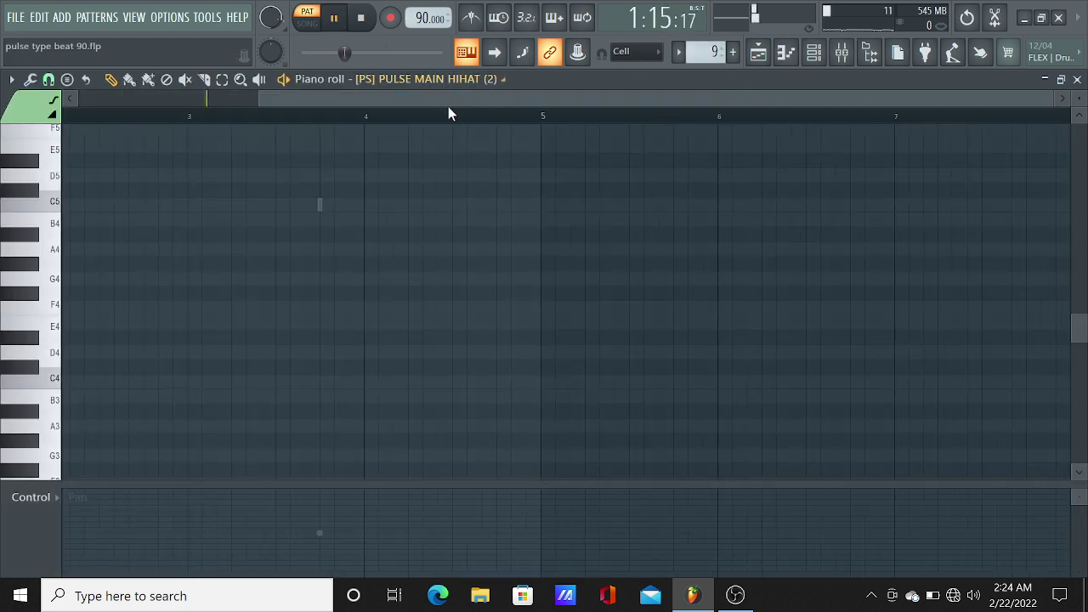
click(456, 79)
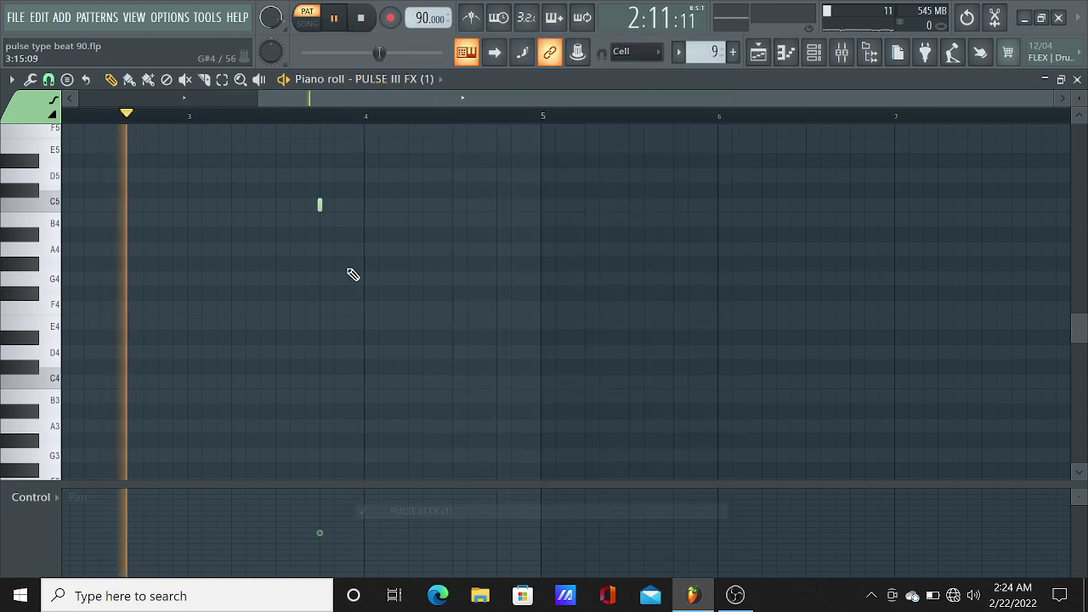
click(460, 516)
drag(345, 101, 221, 107)
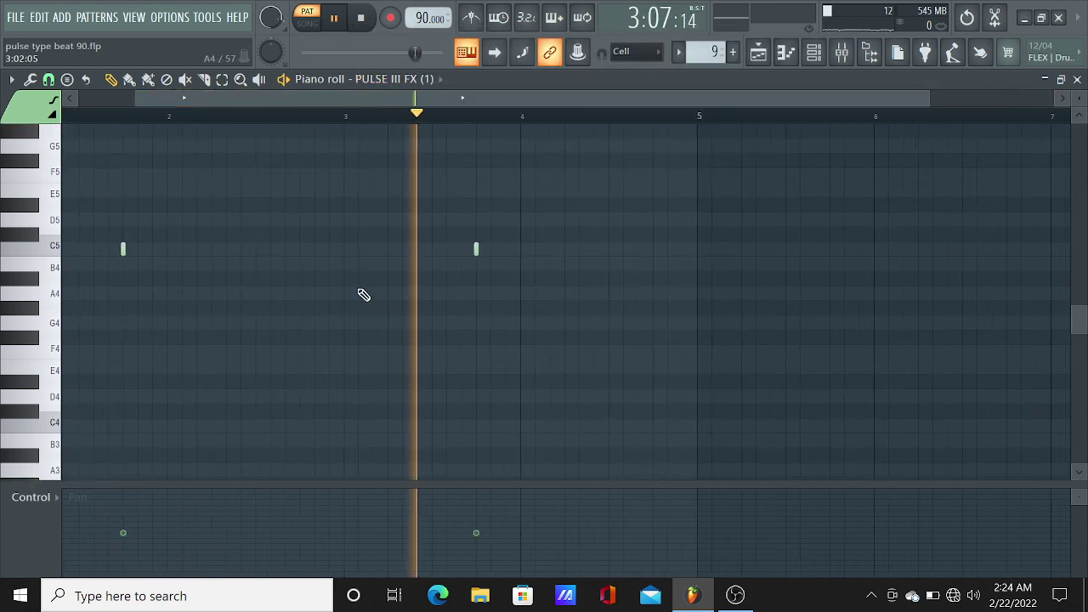
click(29, 498)
click(25, 504)
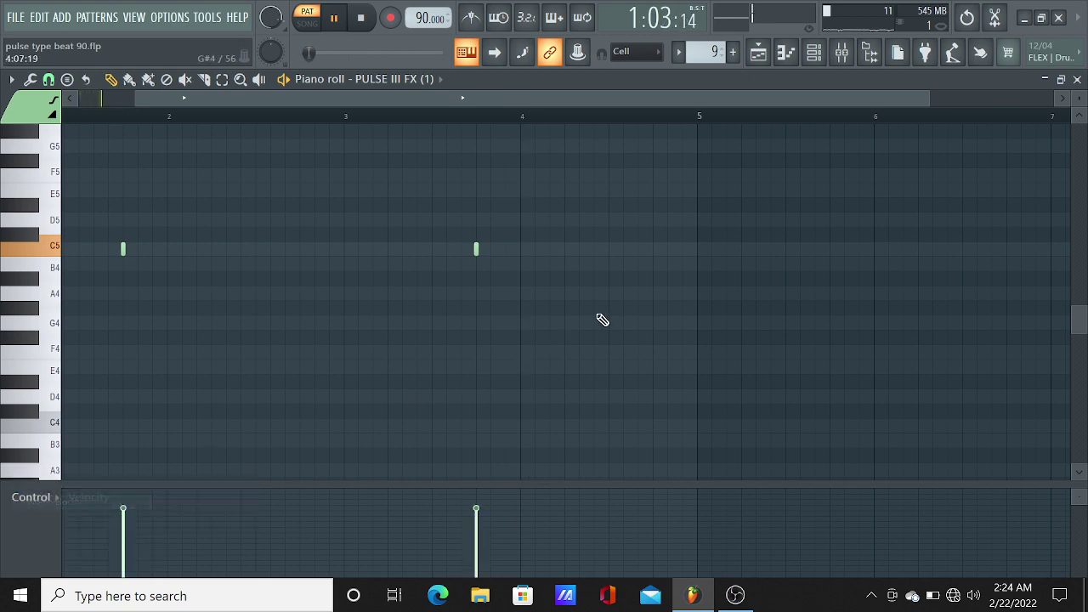
Show the PULSE III FX (1) channel's settings from the channel rack, and return to its notes.
click(813, 54)
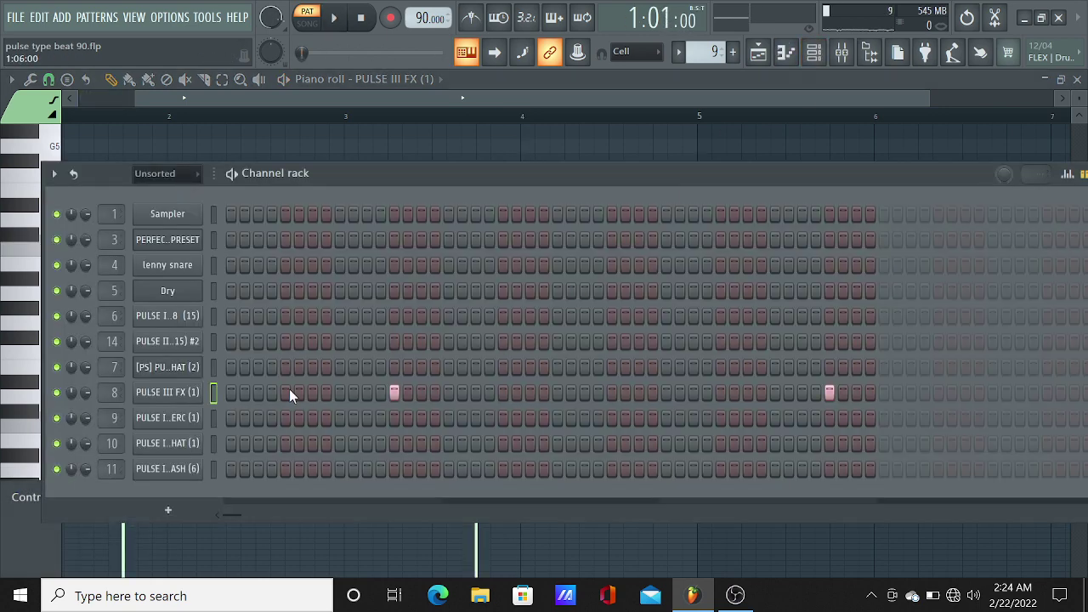
click(170, 393)
click(657, 91)
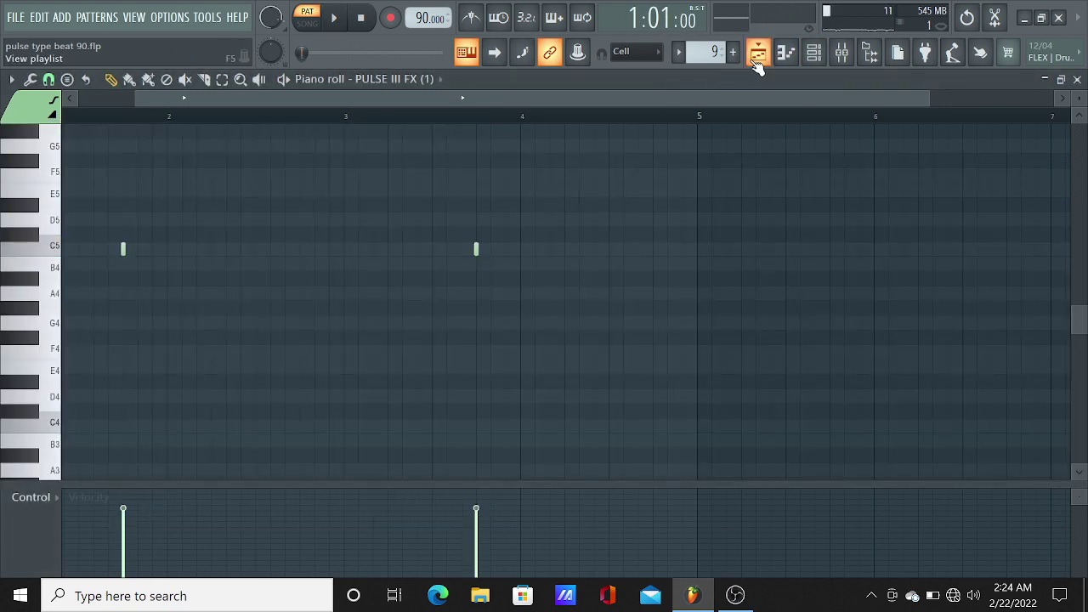
Open the PULSE III OPEN HAT (1) pattern from Track 9 in the piano roll and show its channel's notes during playback.
click(757, 52)
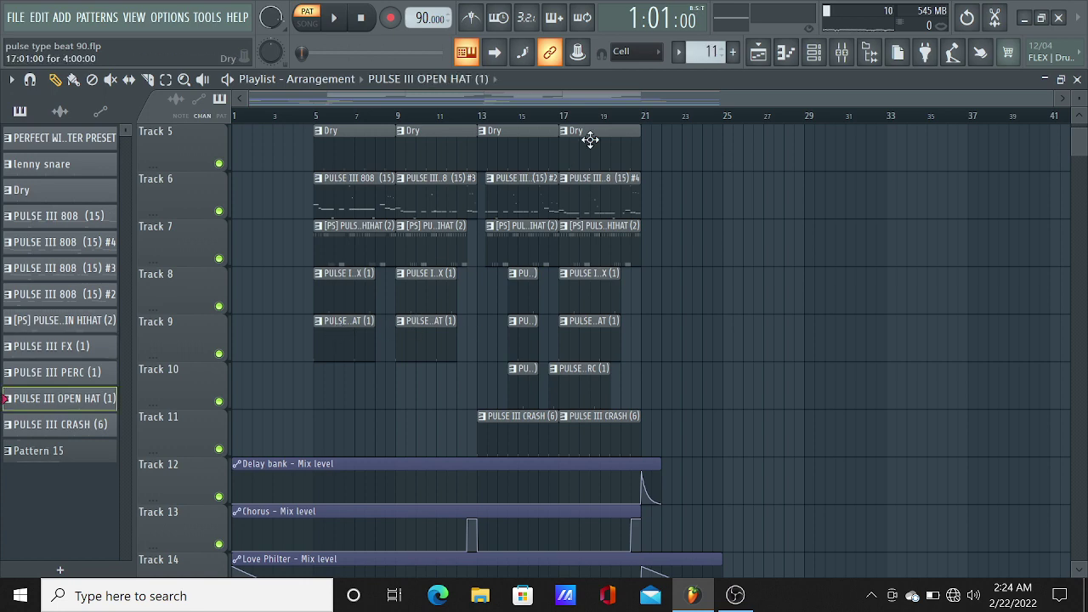
click(793, 58)
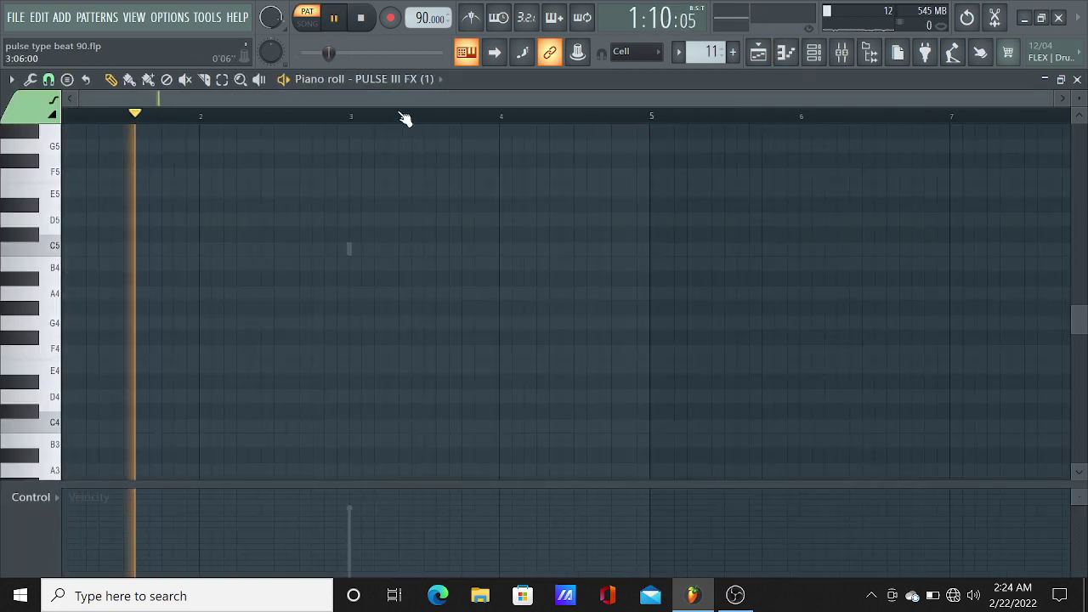
click(400, 78)
click(436, 538)
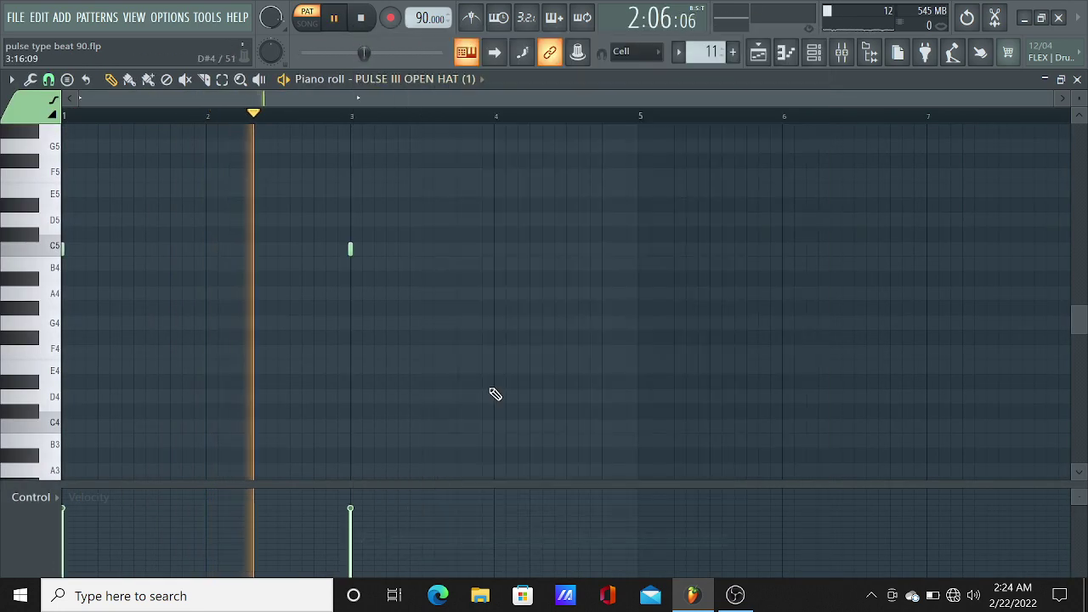
Stop playback and show the PULSE III OPEN HAT (1) channel's sampler settings from the channel rack.
click(813, 52)
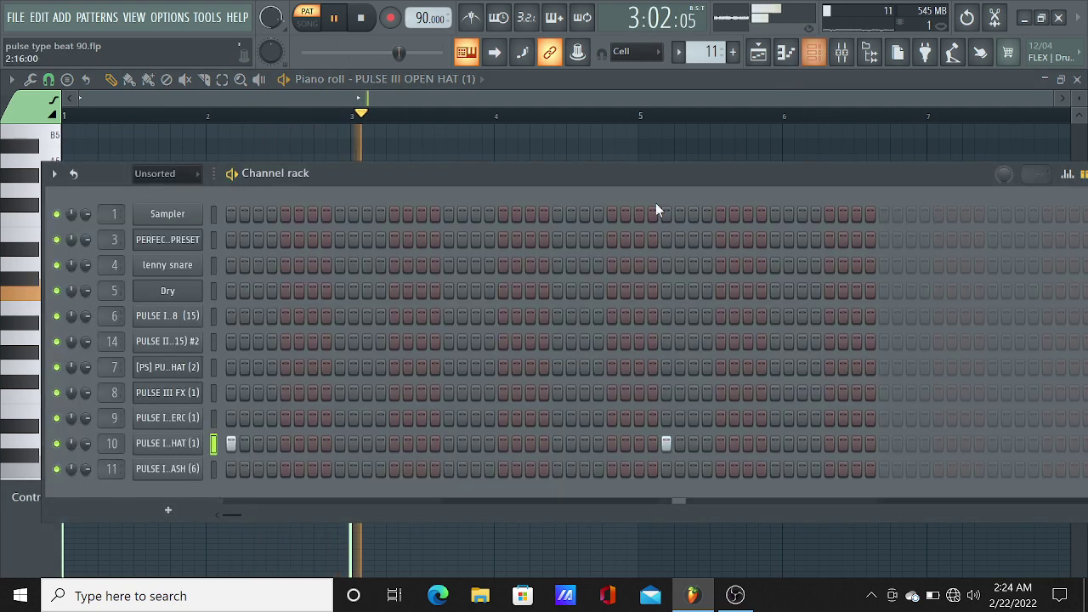
key(space)
click(157, 437)
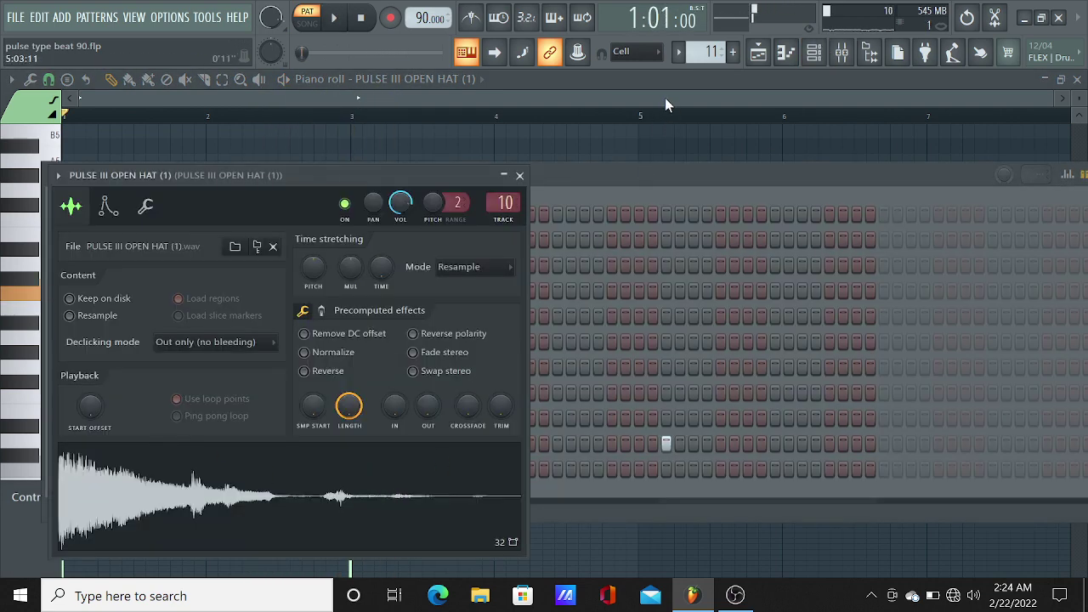
click(666, 97)
Play the PULSE III PERC (1) pattern from Track 10 in the piano roll and show its channel's sampler settings.
click(758, 52)
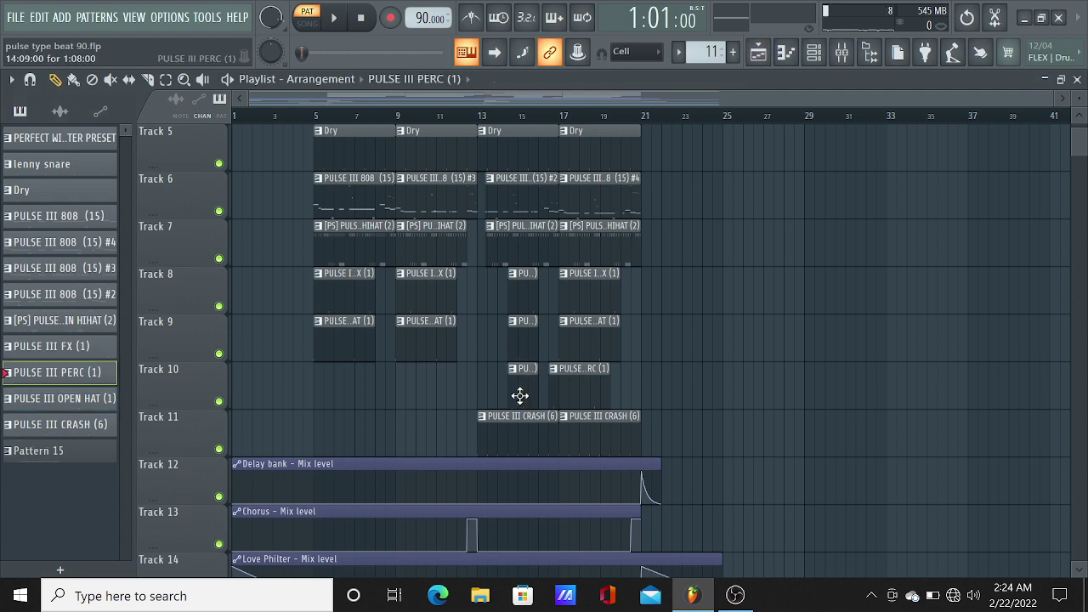
double_click(519, 395)
scroll(333, 122, left, 3)
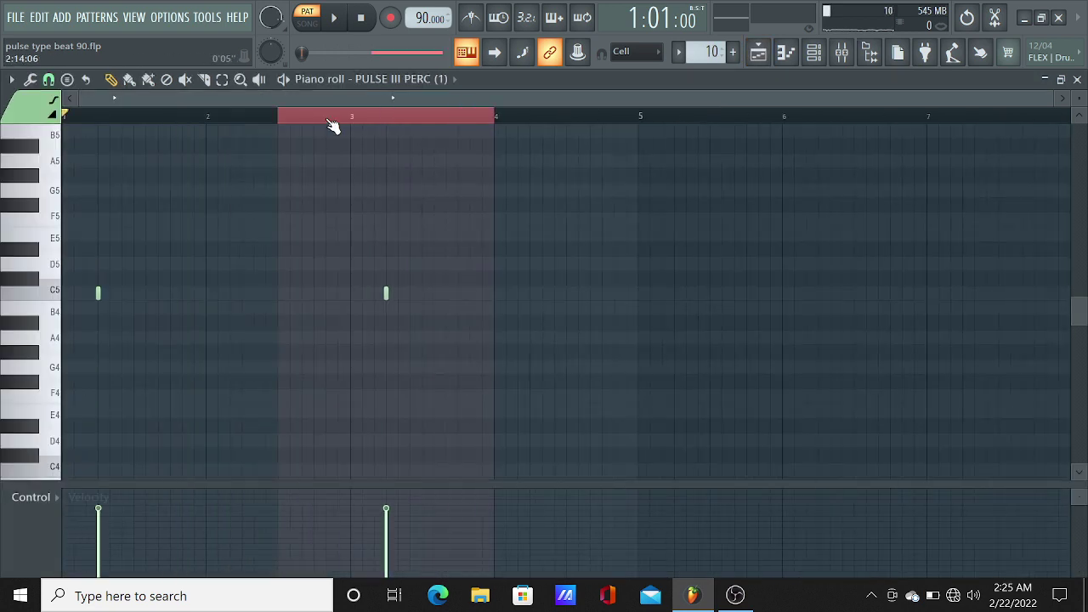
key(space)
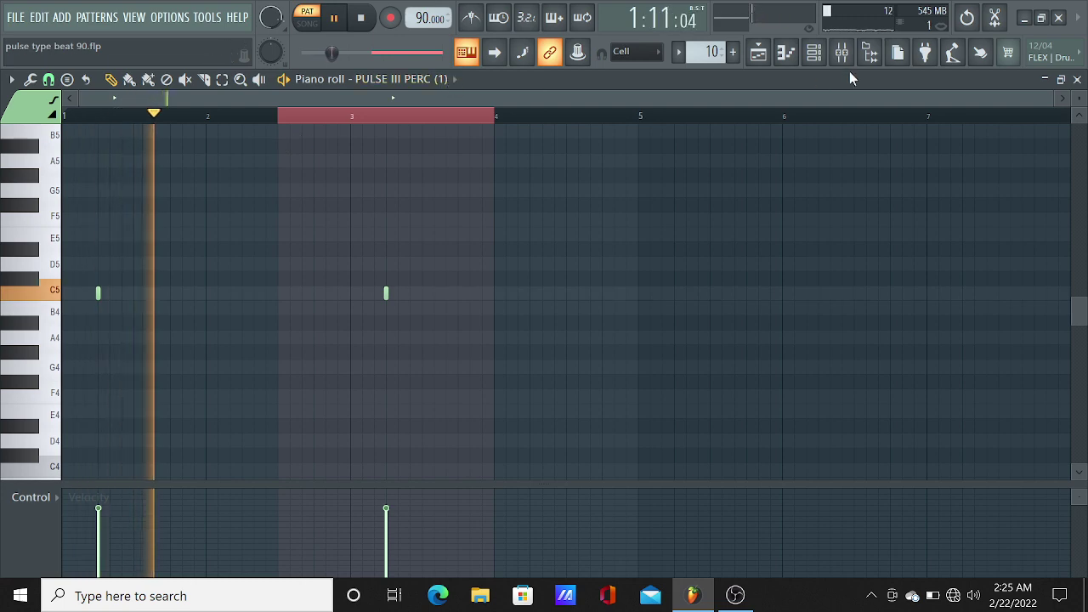
click(813, 52)
click(190, 425)
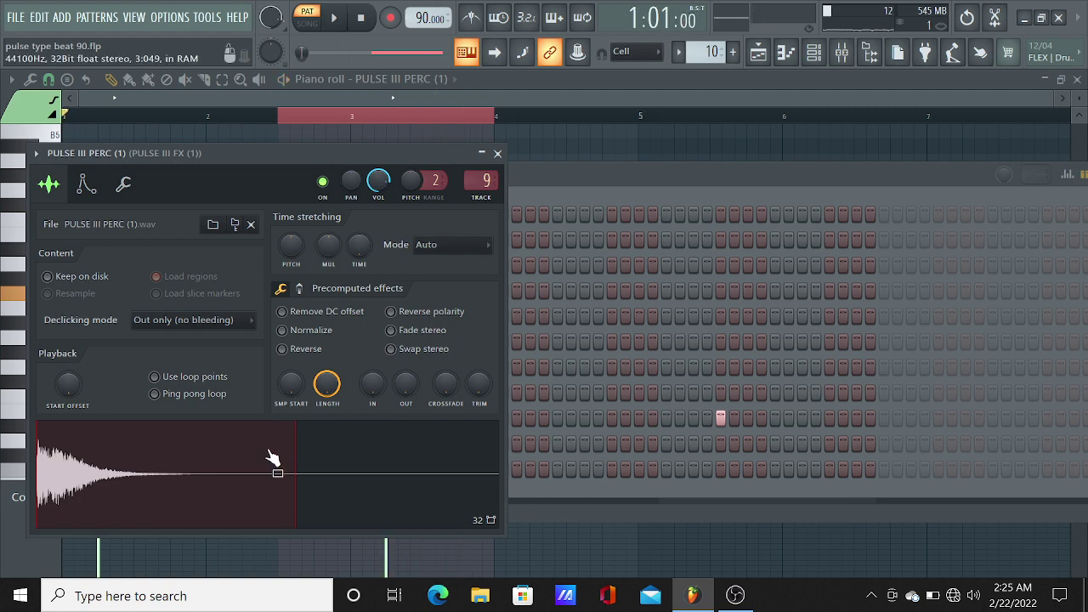
Open the PULSE III CRASH (6) pattern from Track 11 in the piano roll and show its channel's notes during playback.
click(759, 60)
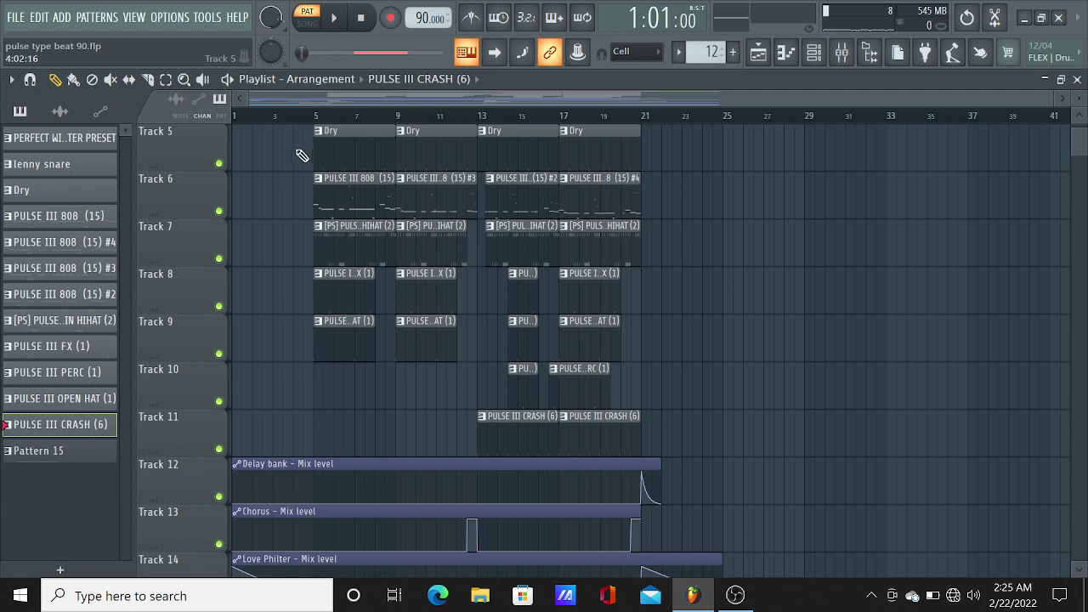
click(786, 54)
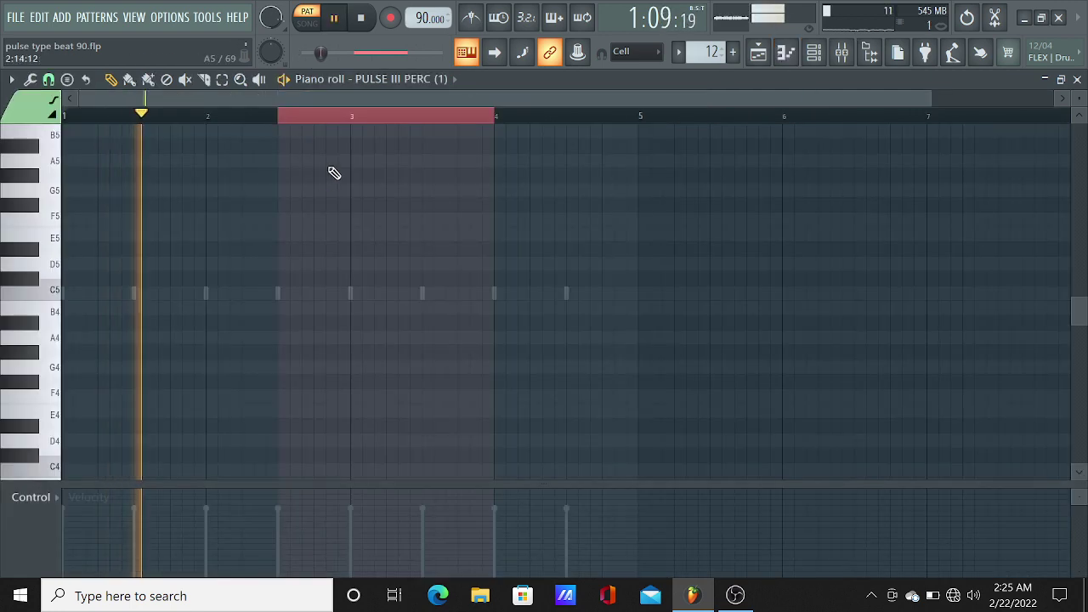
click(383, 79)
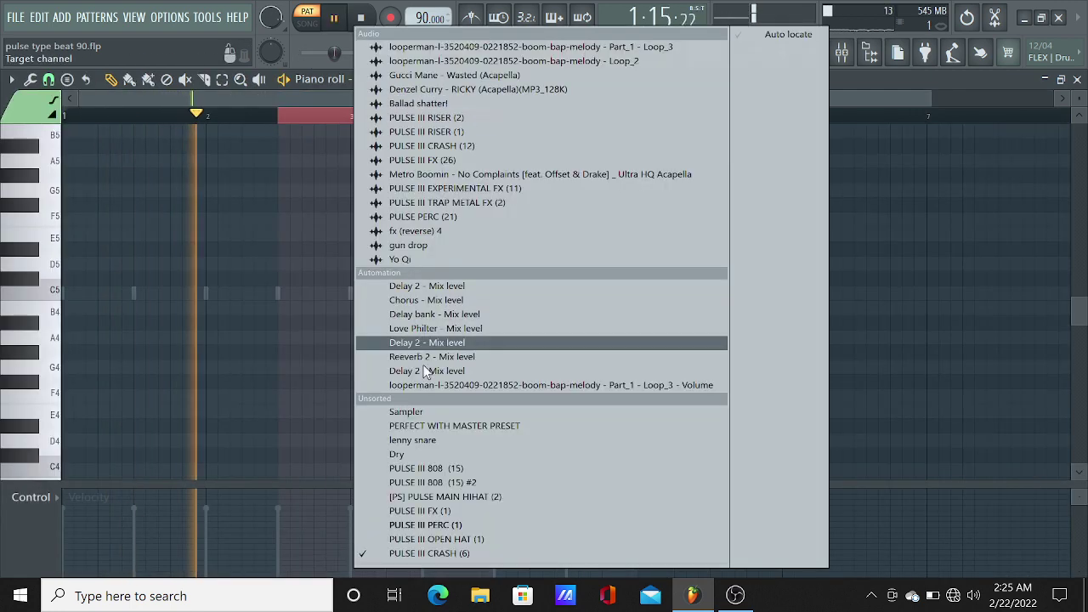
click(442, 554)
Show the PULSE III CRASH (6) channel's sampler settings from the channel rack, and return to its notes and stop playback.
click(842, 53)
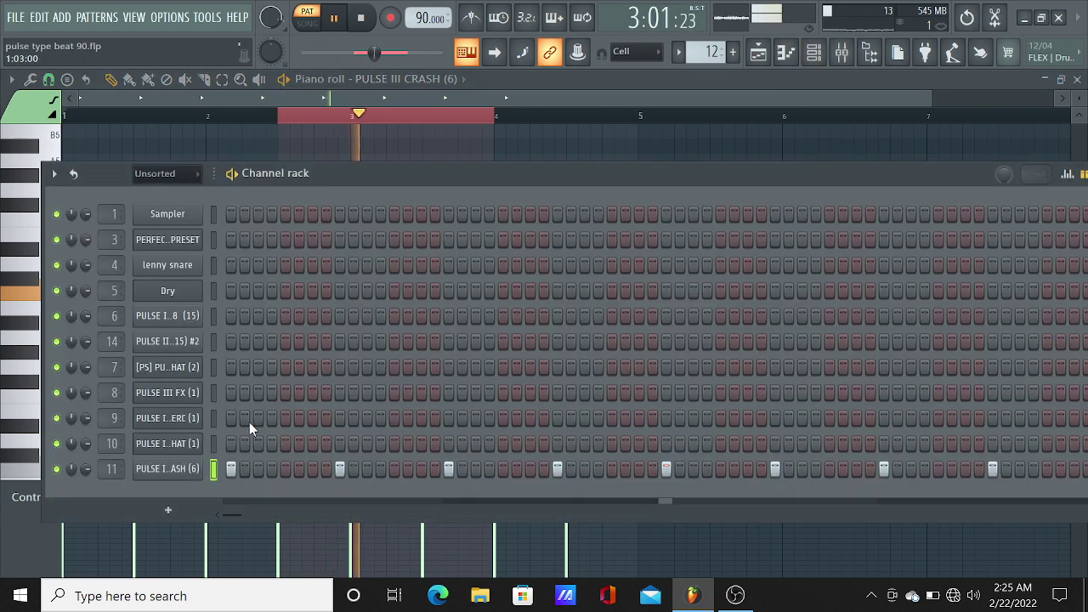
click(183, 473)
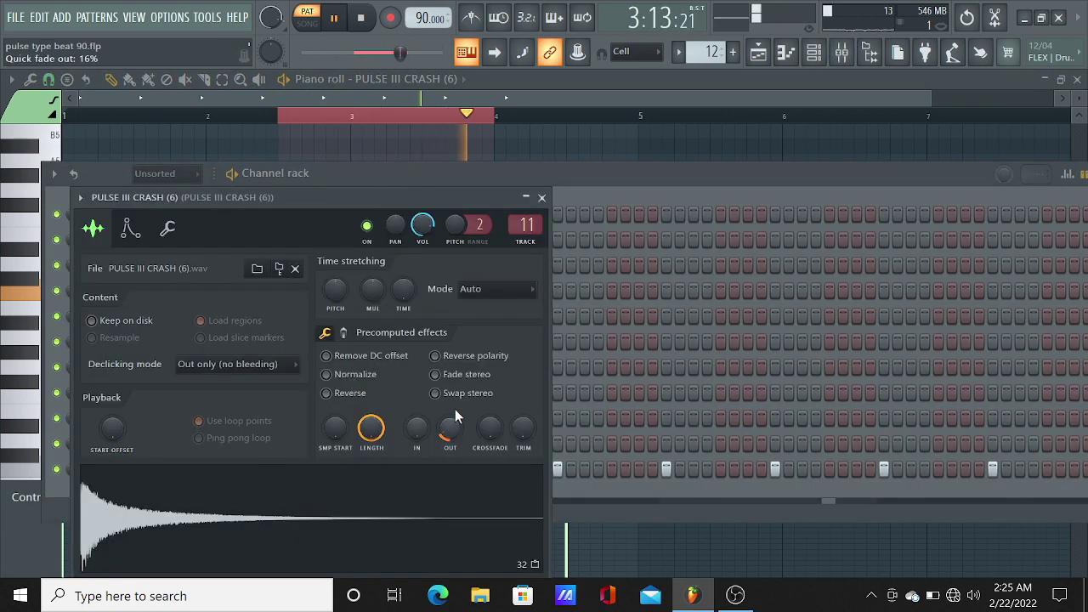
click(575, 102)
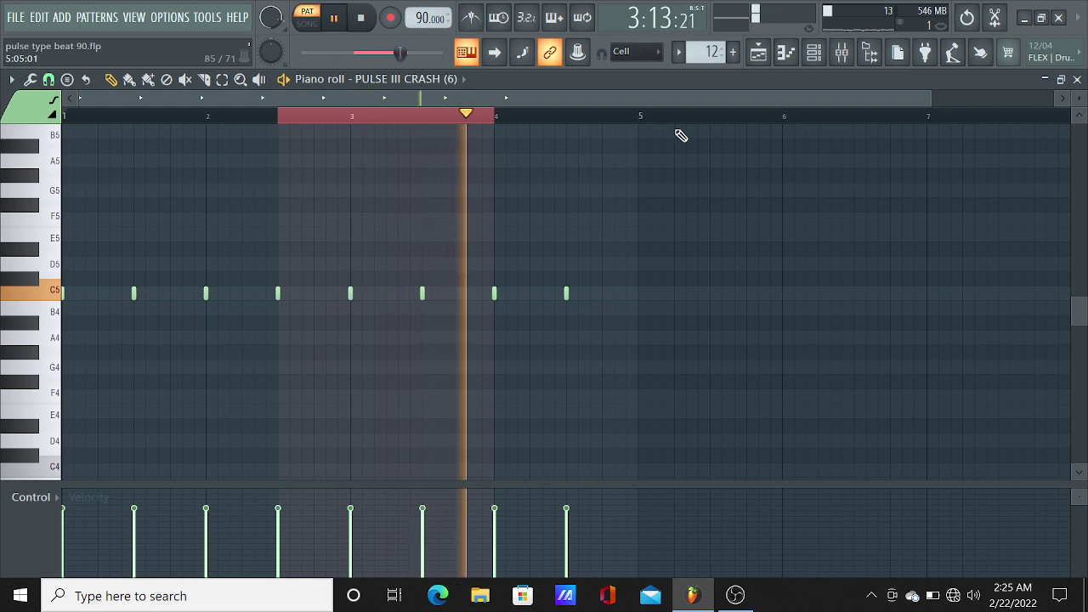
key(space)
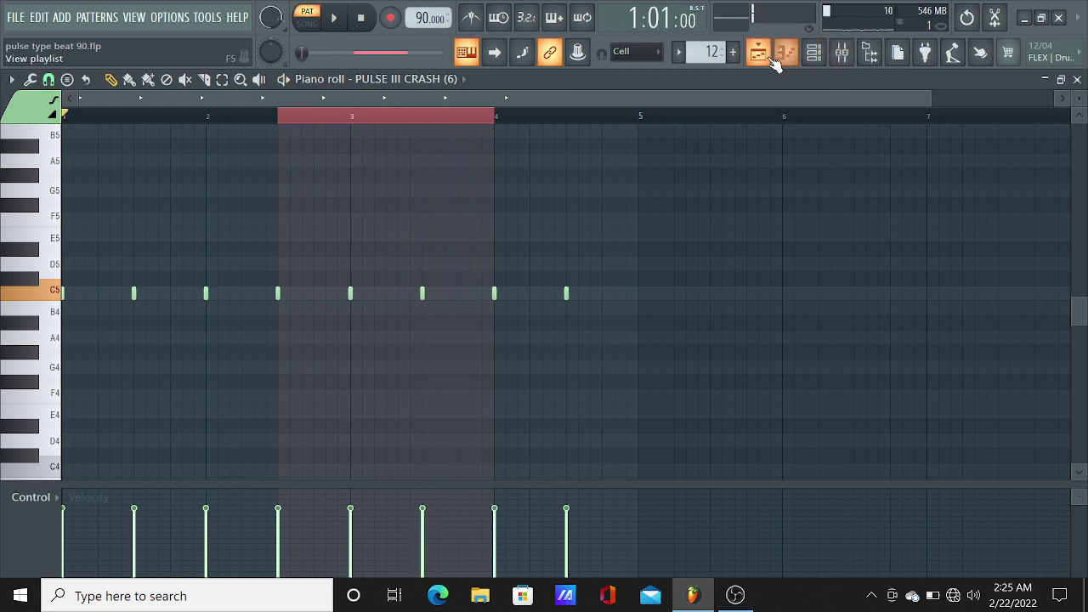
Return to the playlist and show the sample settings of the gun drop clip at the start of Track 15.
click(768, 56)
scroll(648, 389, down, 5)
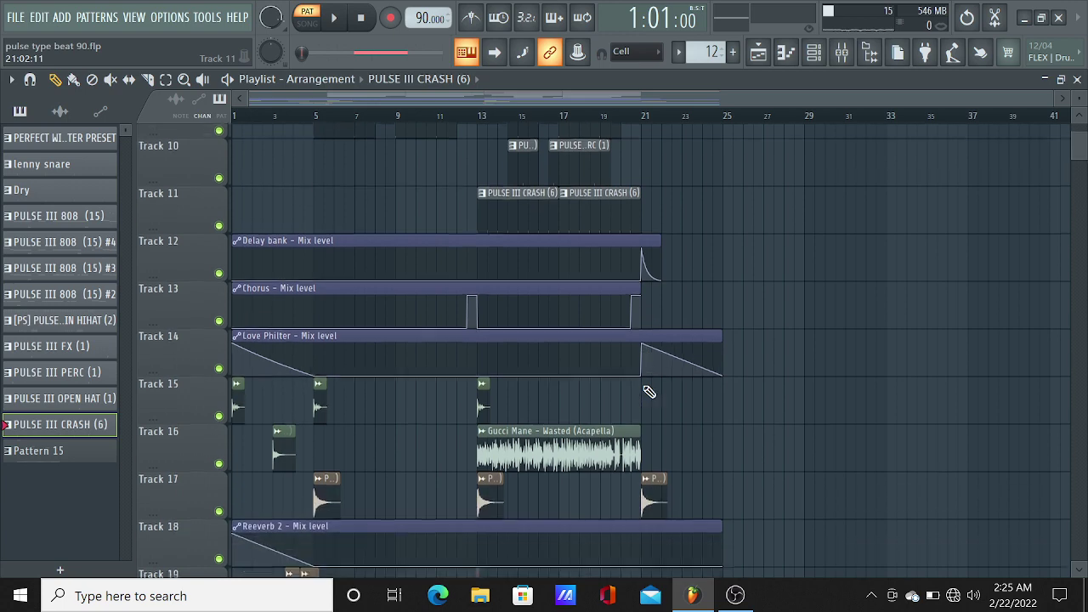
double_click(235, 395)
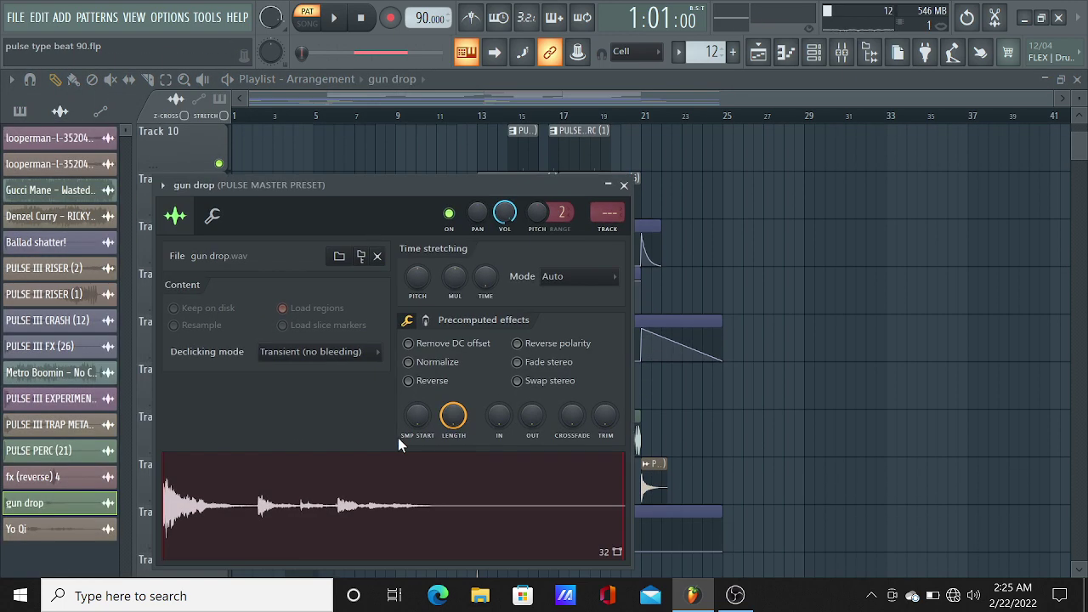
key(Escape)
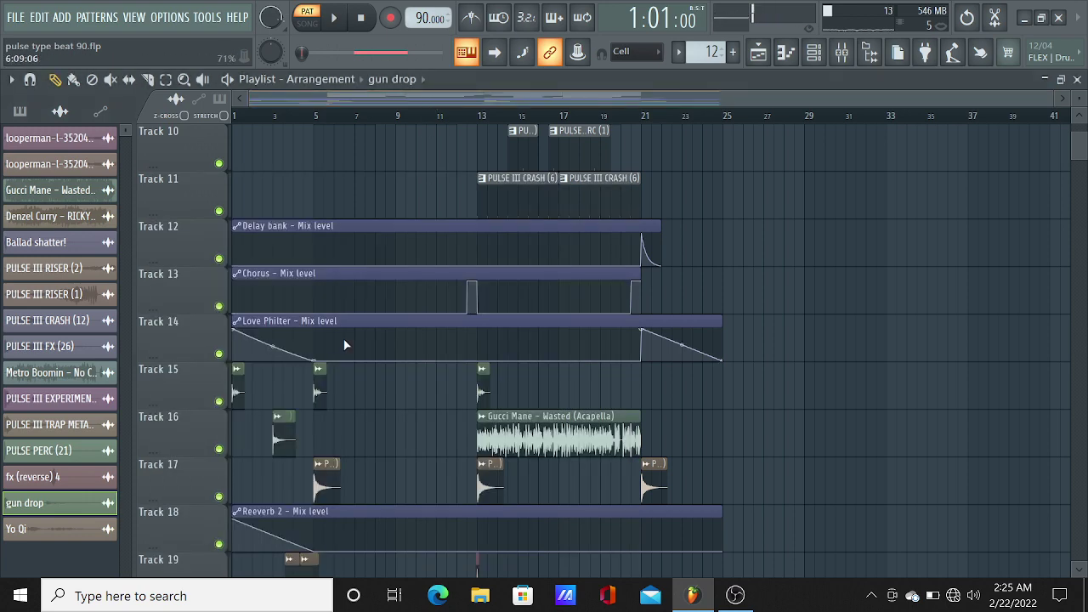
Show the sample settings of the PULSE PERC (21) clip on Track 16 and the PULSE III TRAP METAL FX (2) clip on Track 17.
double_click(281, 451)
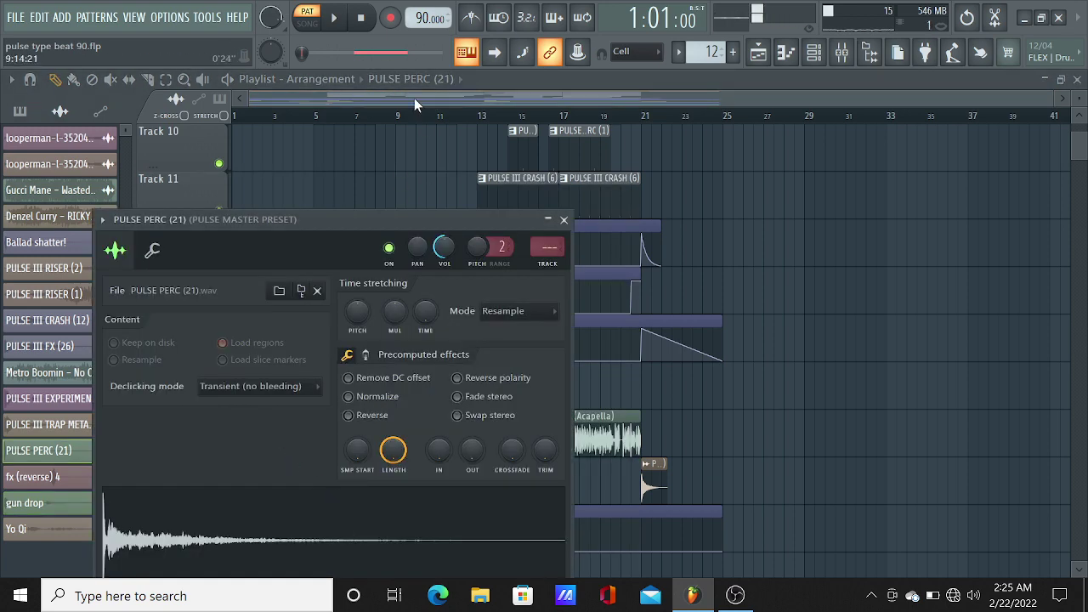
key(Escape)
double_click(324, 476)
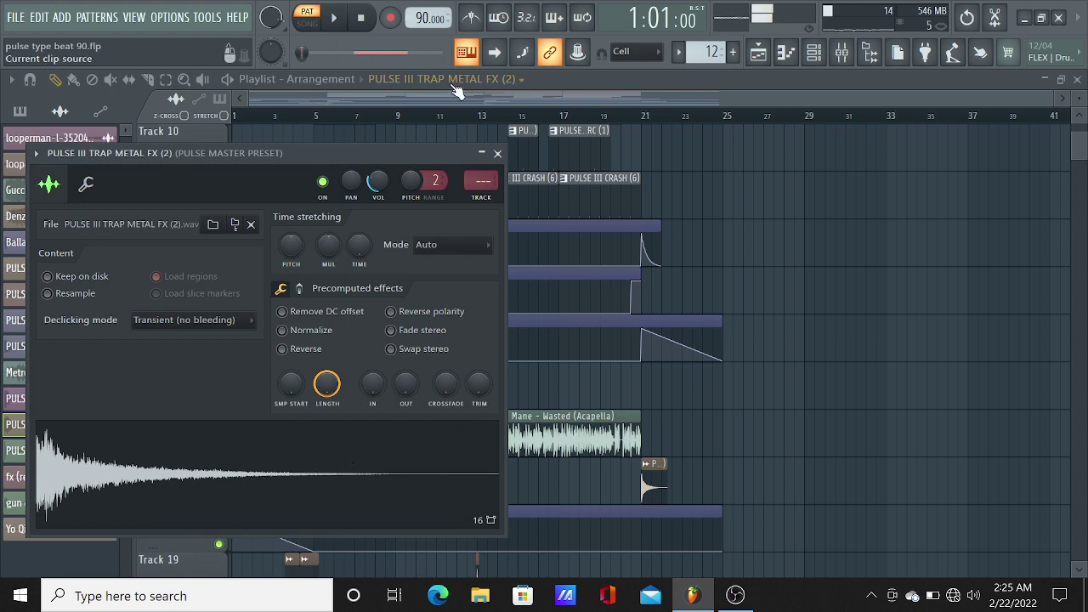
key(Escape)
Show the sample settings of the Gucci Mane - Wasted (Acapella) clip on Track 16 and close them.
double_click(510, 432)
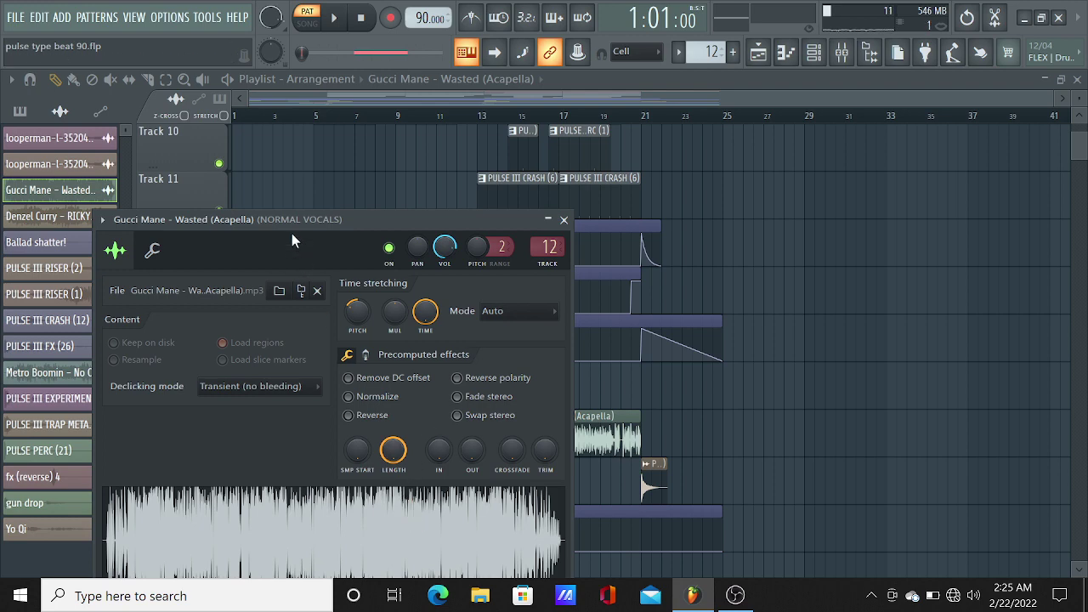
drag(291, 241, 393, 217)
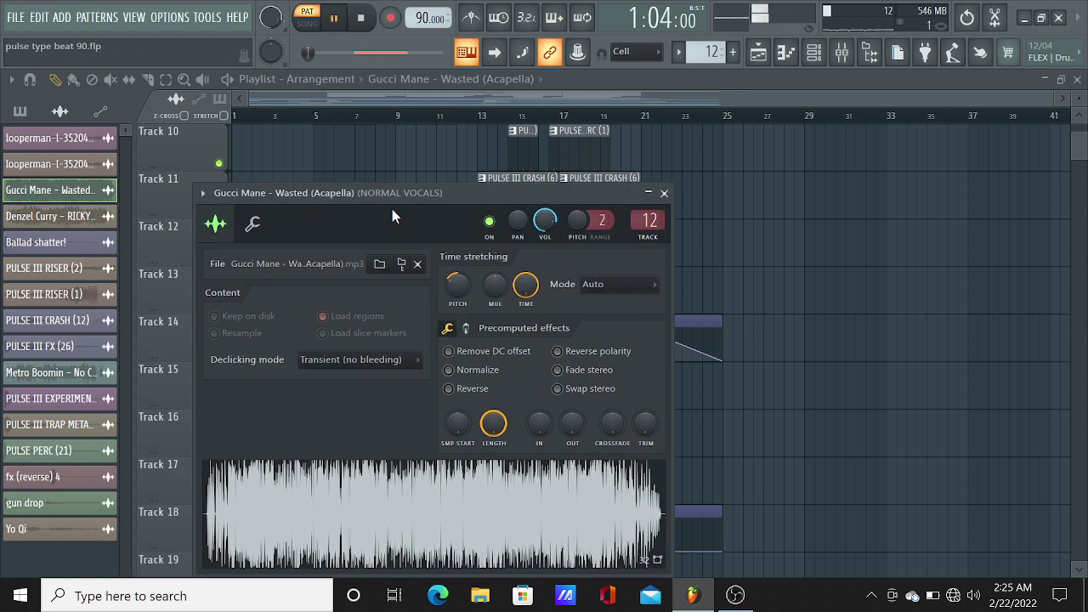
key(Escape)
Select bars 13 to 21 on the playlist timeline, solo Track 16, and play its acapella in song mode.
scroll(505, 124, up, 2)
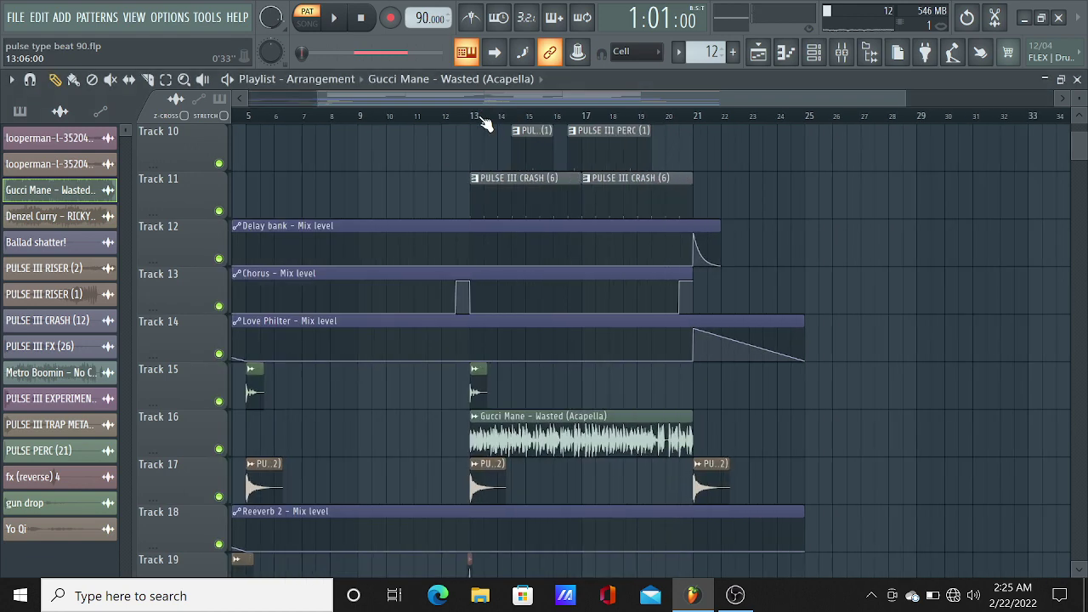
drag(476, 122, 693, 131)
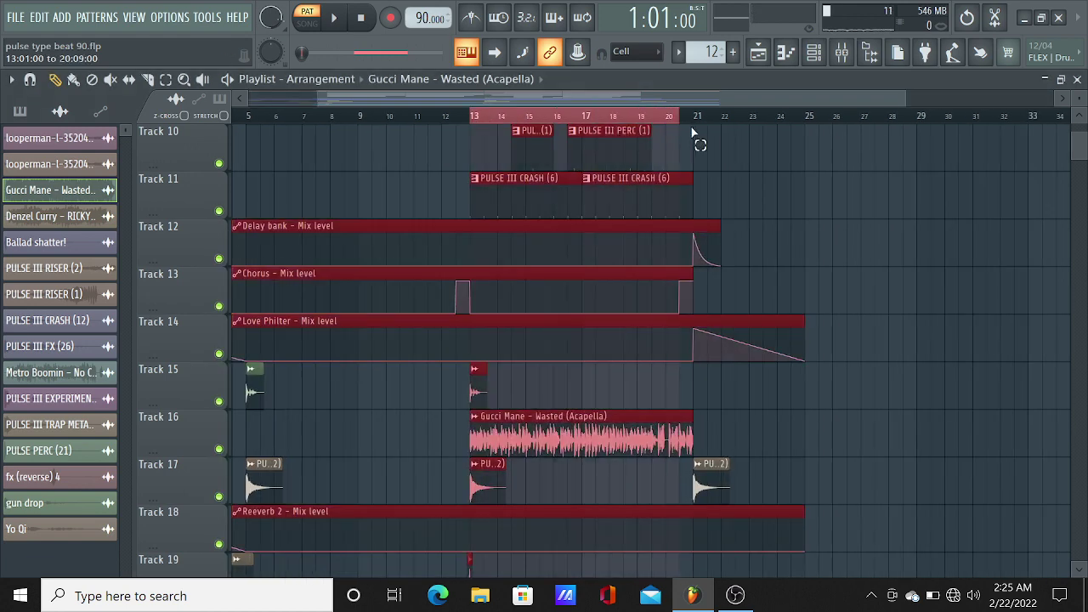
right_click(219, 449)
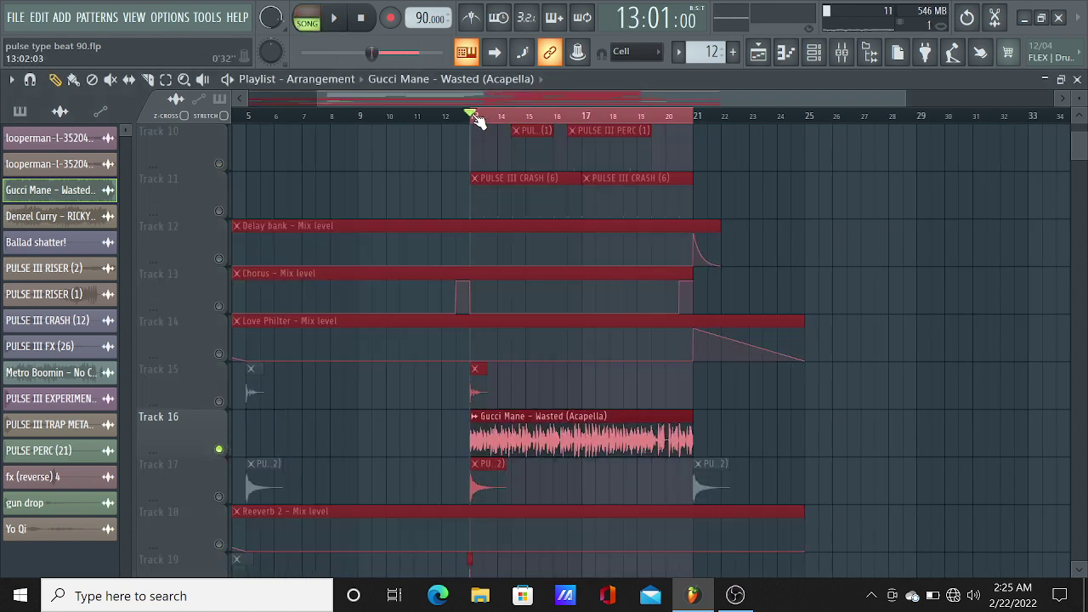
key(space)
scroll(478, 121, up, 2)
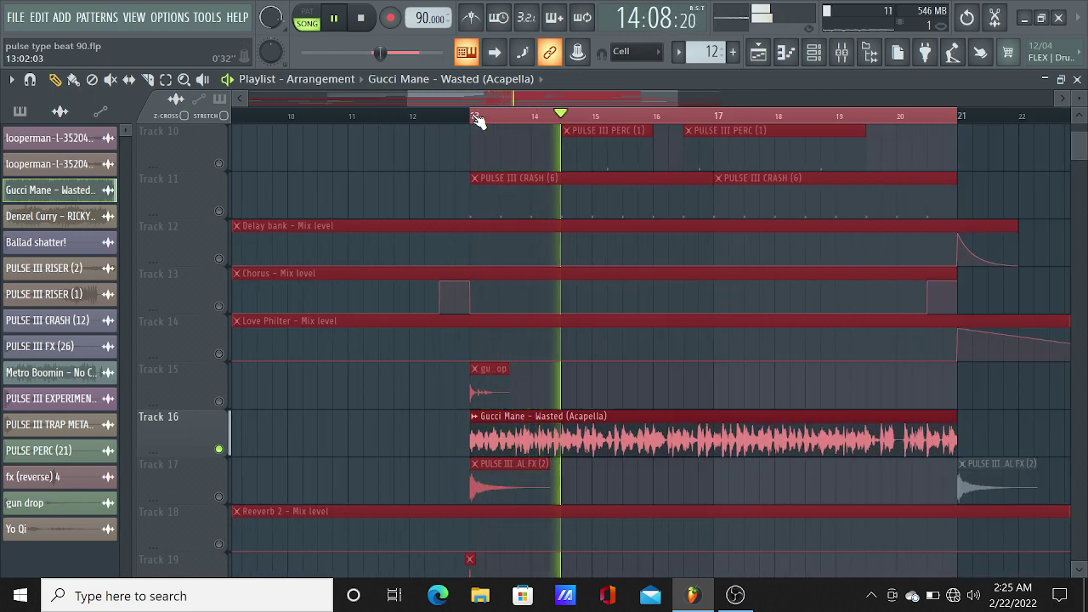
scroll(478, 119, down, 3)
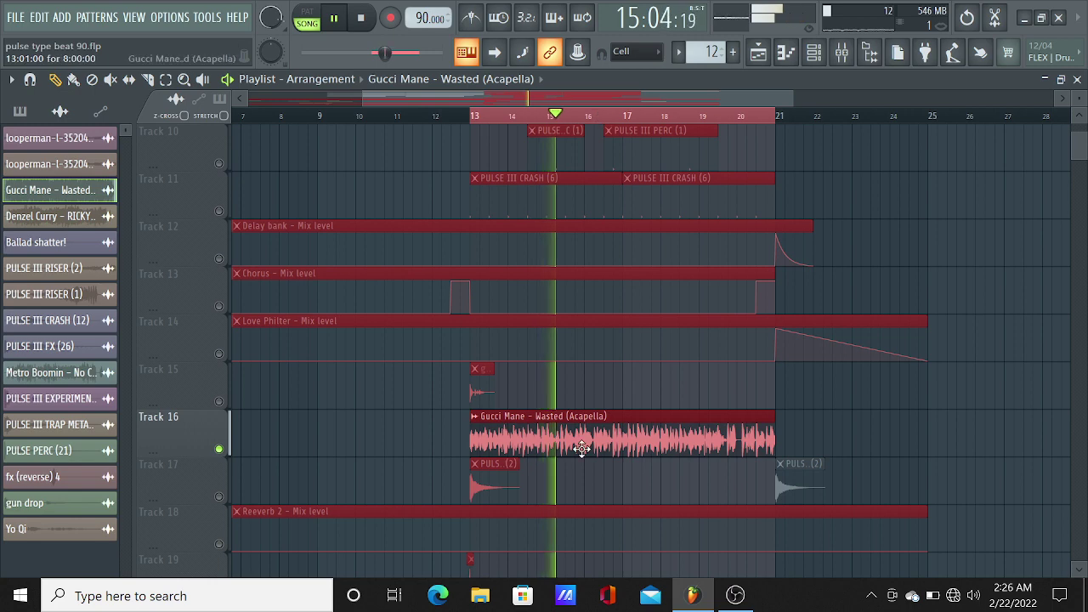
Review the acapella's sample settings while the selection loops, and stop playback and unsolo Track 16.
double_click(582, 448)
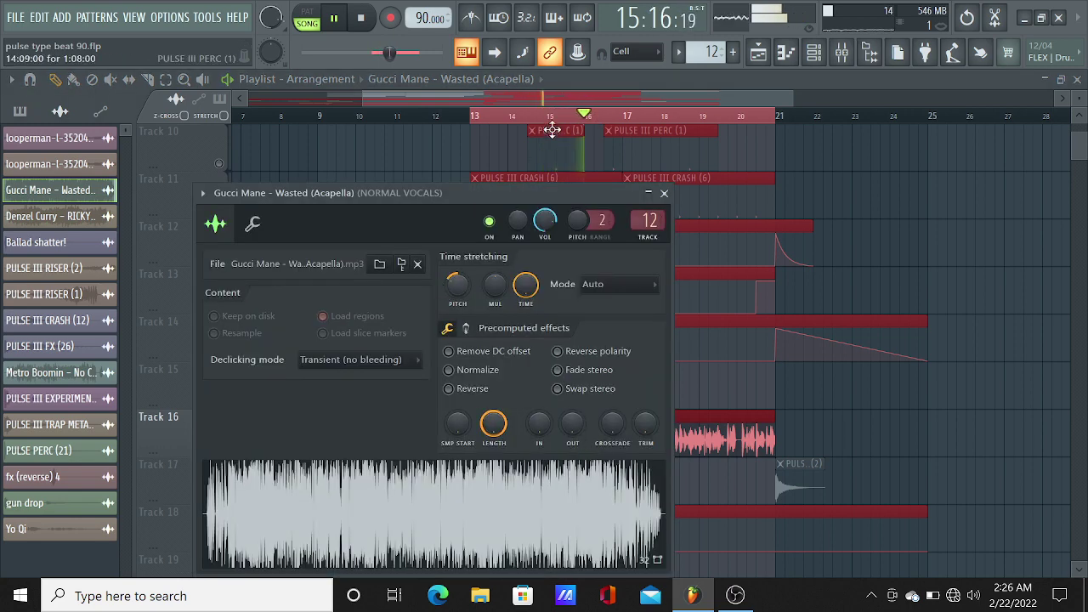
key(Escape)
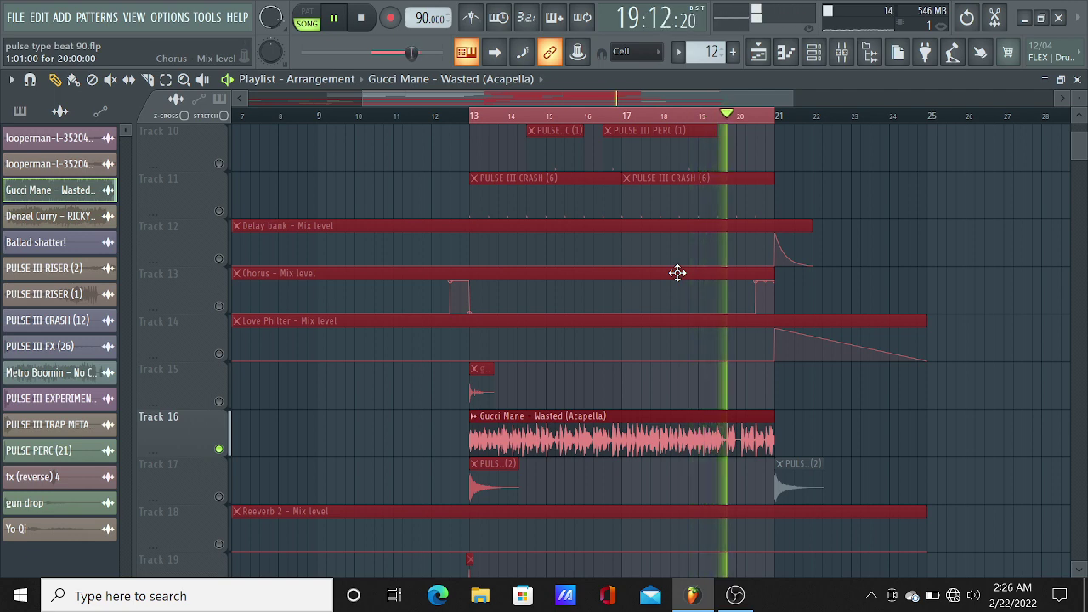
scroll(678, 272, down, 2)
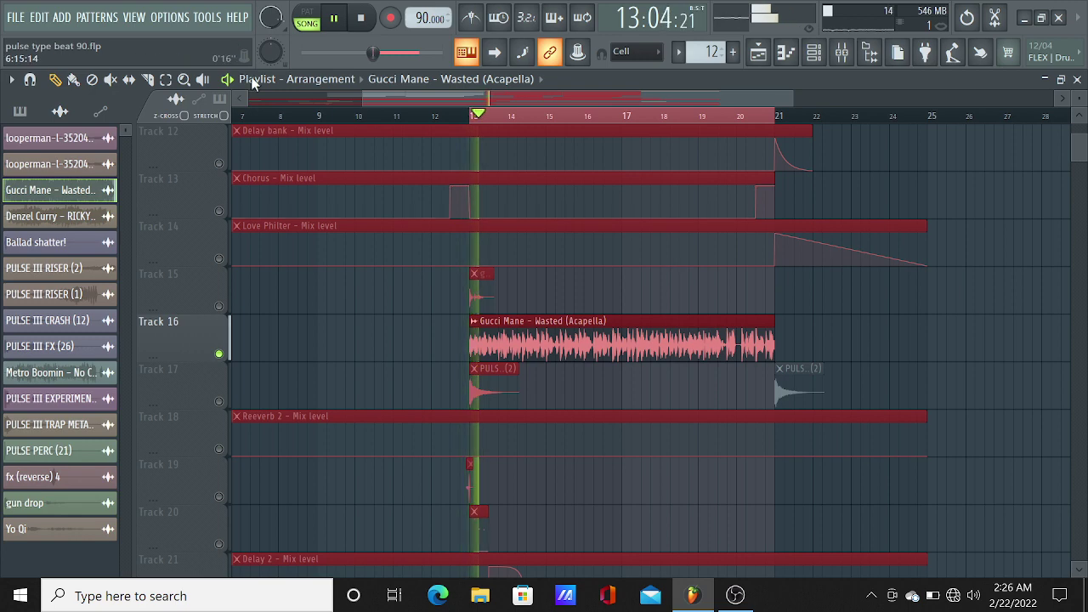
key(space)
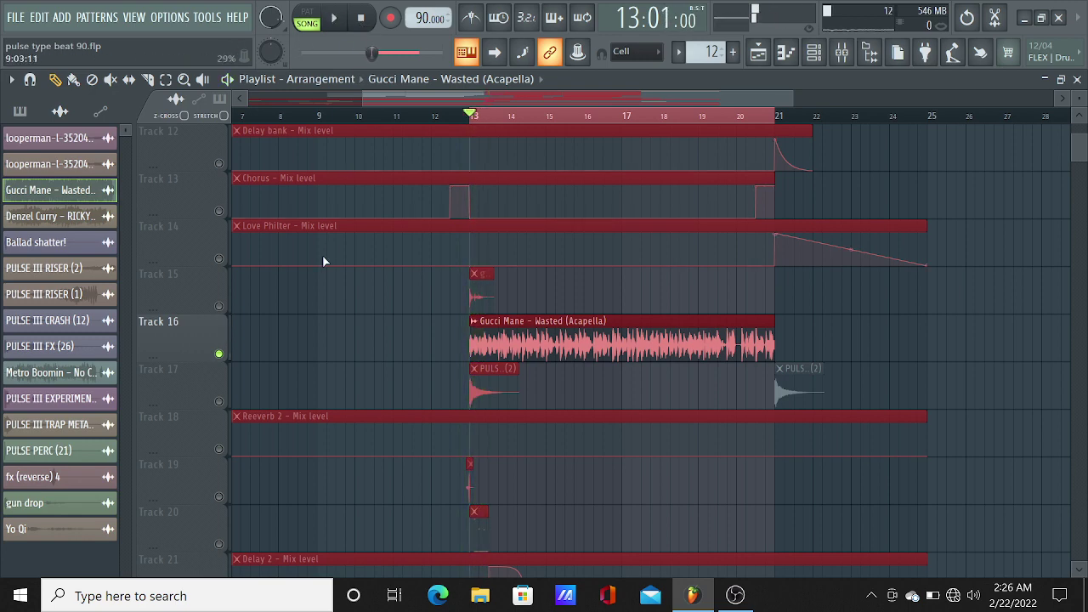
right_click(219, 353)
Show the sample settings of the fx (reverse) 4 clip on Track 19 just before bar 13.
scroll(259, 359, down, 3)
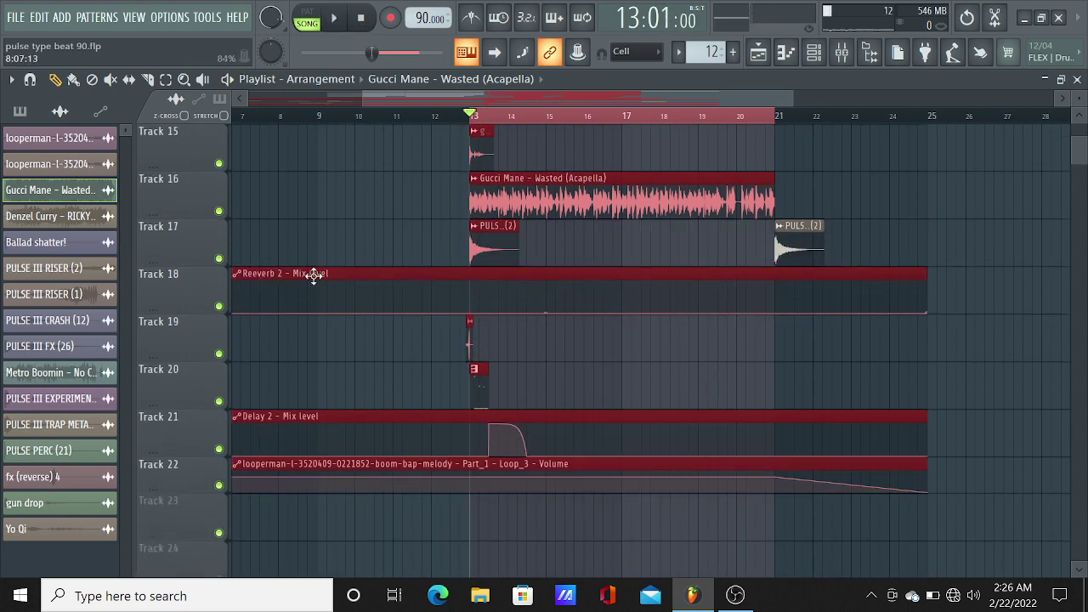
double_click(469, 342)
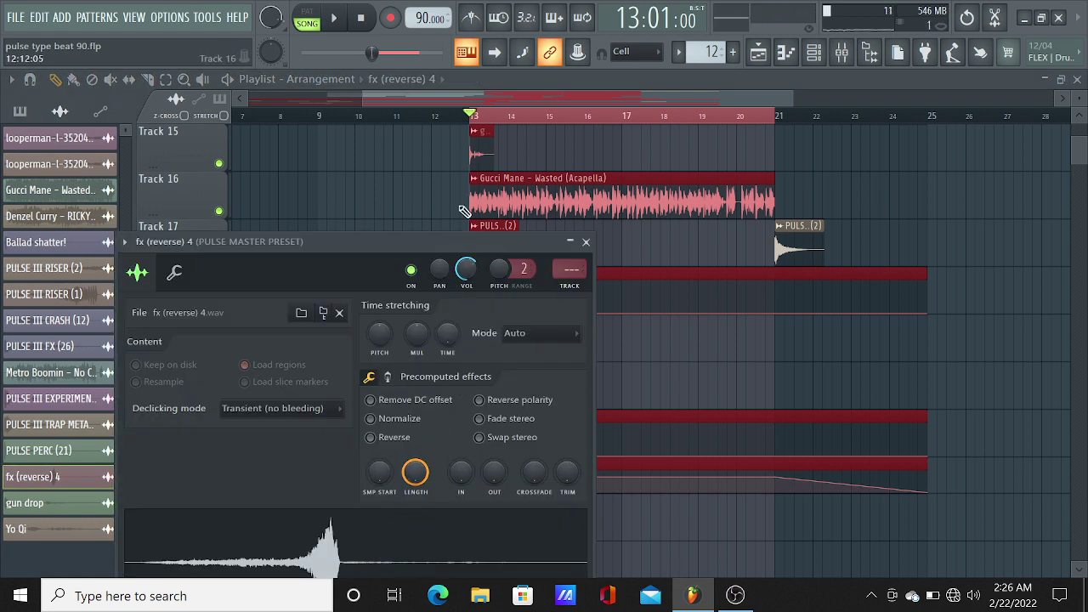
key(Escape)
Open Pattern 15 from Track 20 in the piano roll, target PULSE III 808 (15) #2, and play its notes.
click(477, 382)
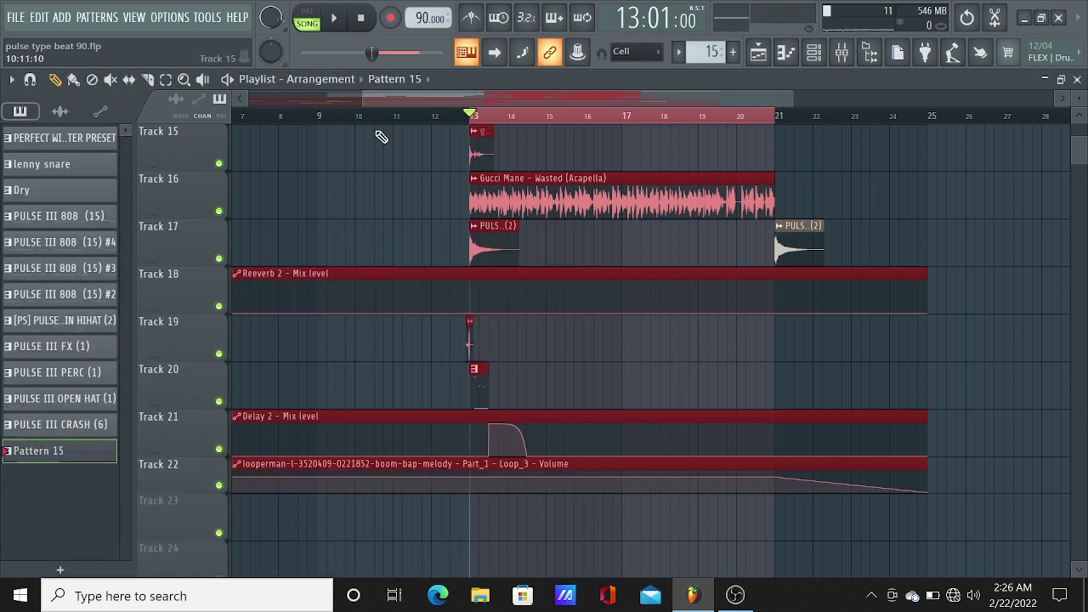
click(796, 61)
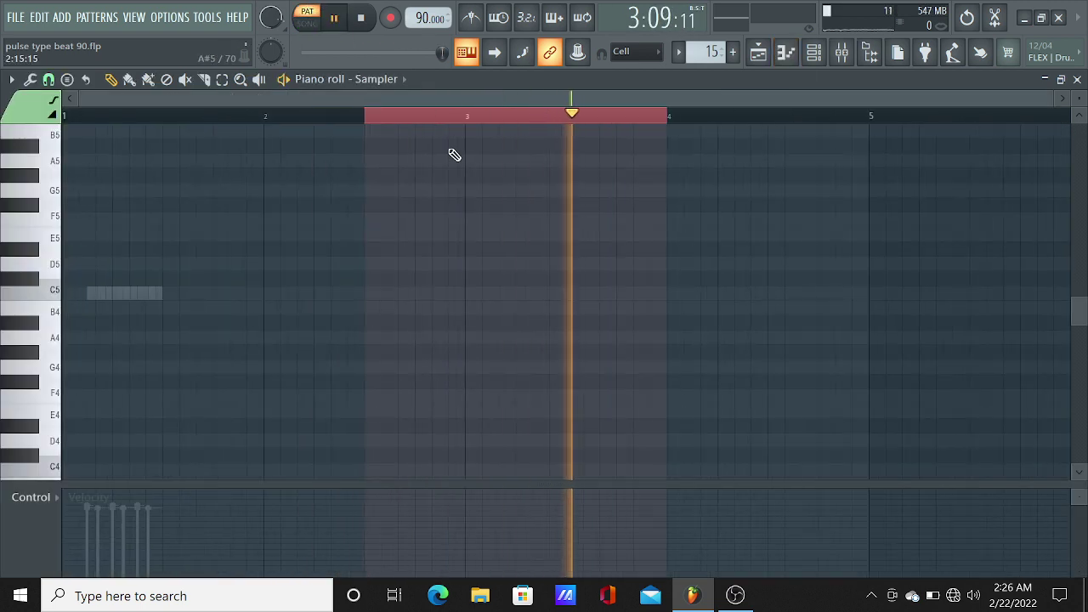
key(space)
click(380, 79)
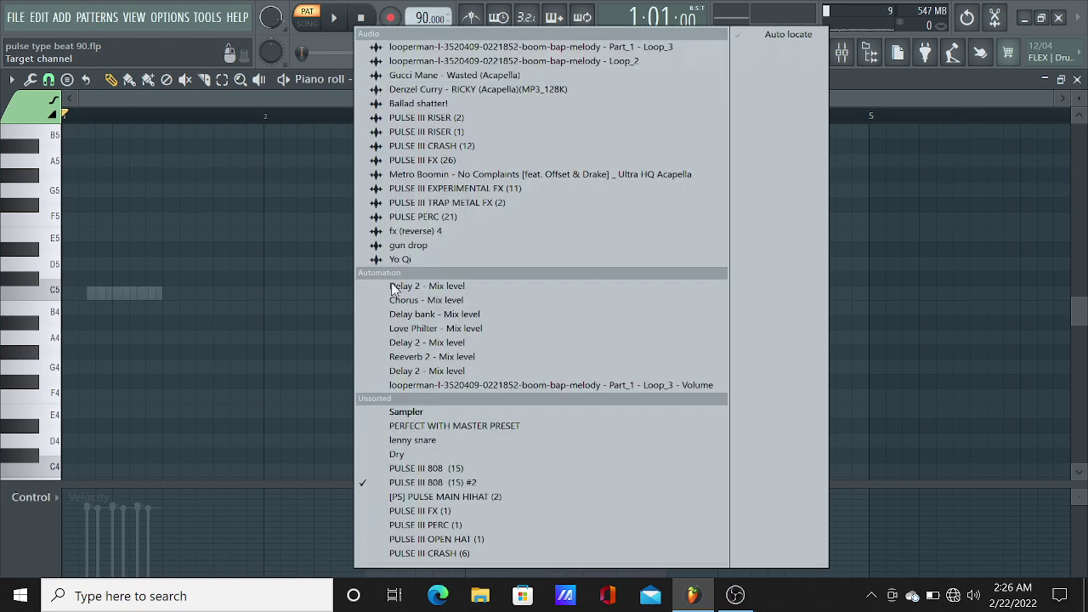
click(401, 465)
key(space)
scroll(232, 231, up, 10)
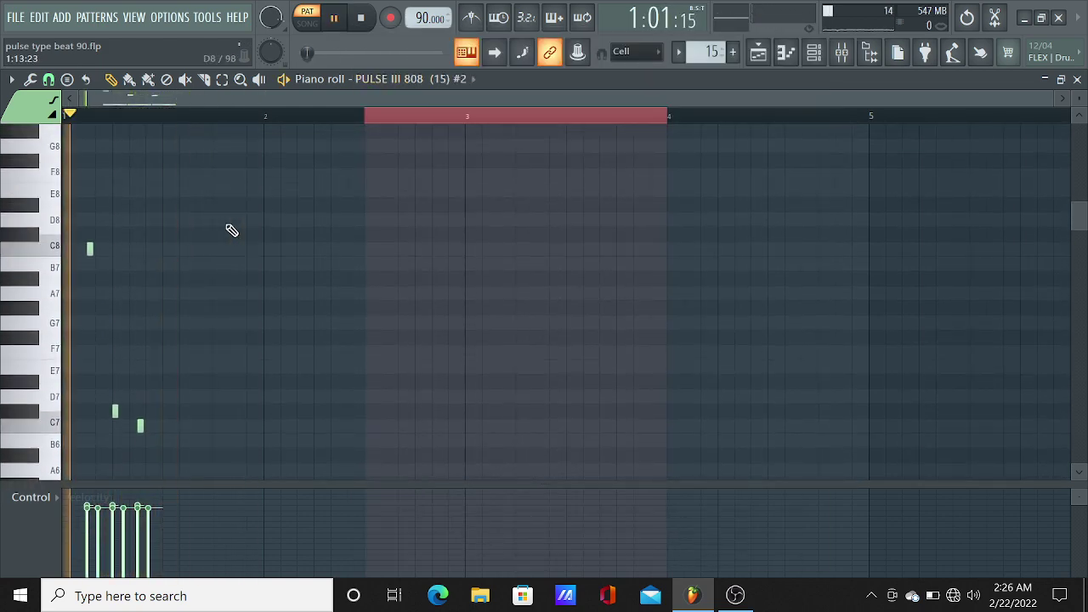
scroll(230, 230, down, 4)
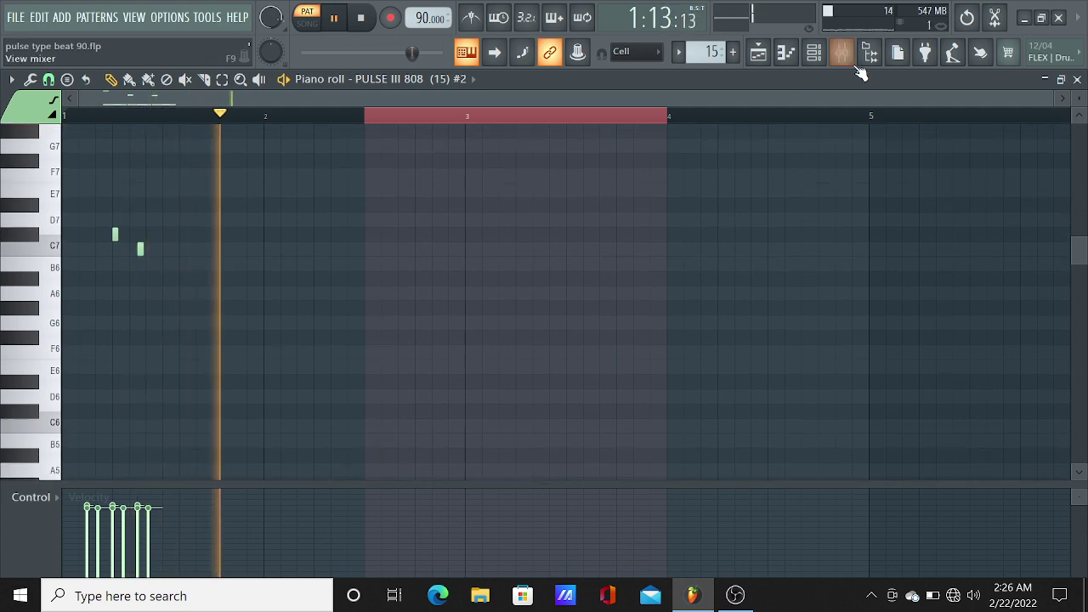
Show the sample settings of the PULSE III 808 (15) #2 channel from the channel rack, and return to its piano roll.
click(813, 53)
key(space)
key(space)
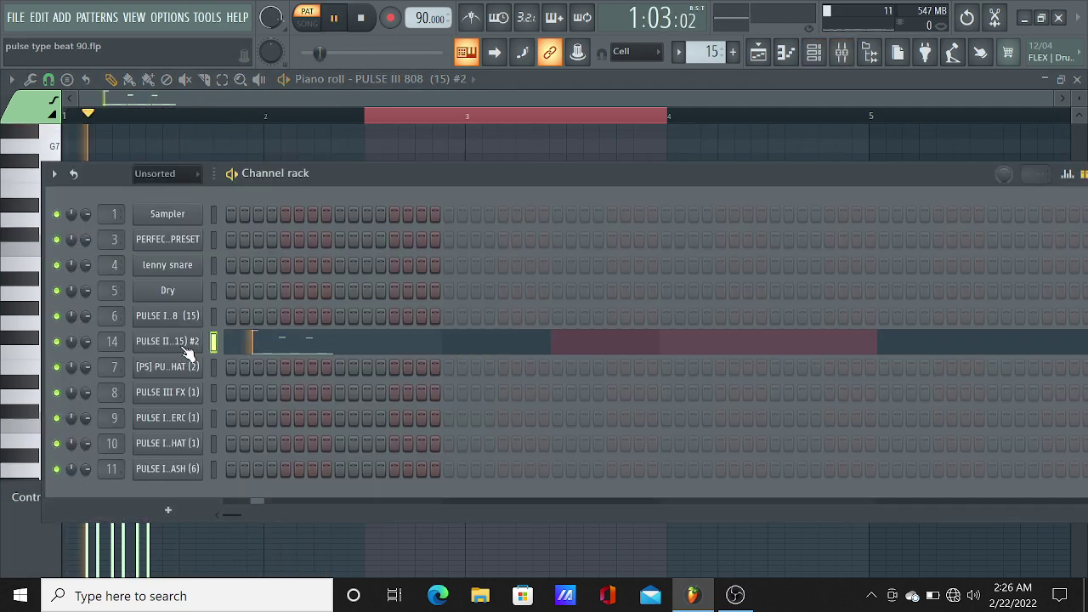
click(180, 343)
key(space)
click(520, 182)
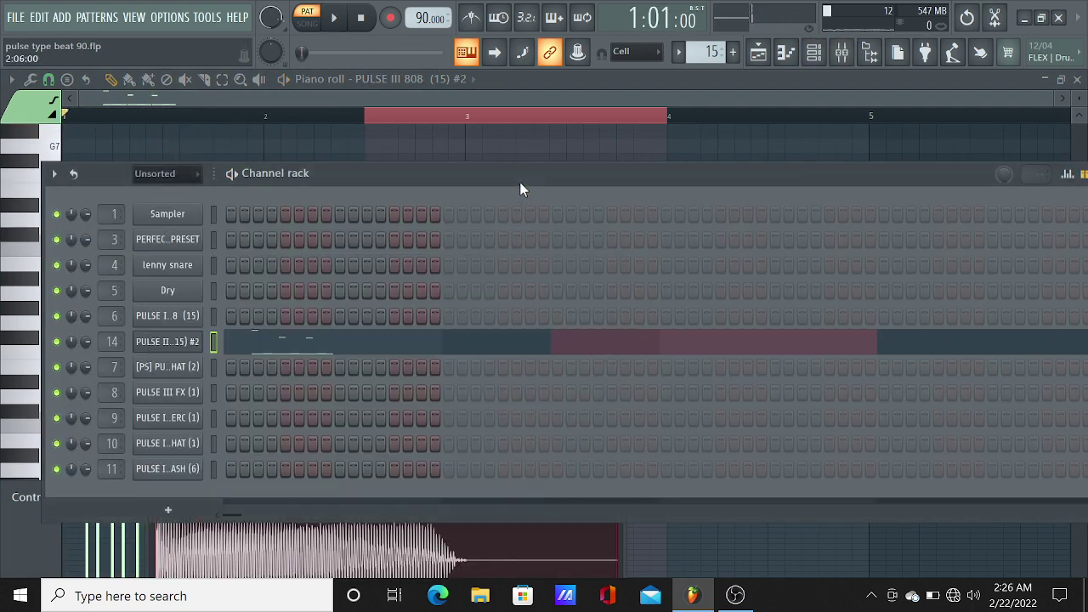
click(631, 83)
Show the note pan values beneath the 808 notes while Pattern 15 plays, and stop playback.
key(space)
click(23, 501)
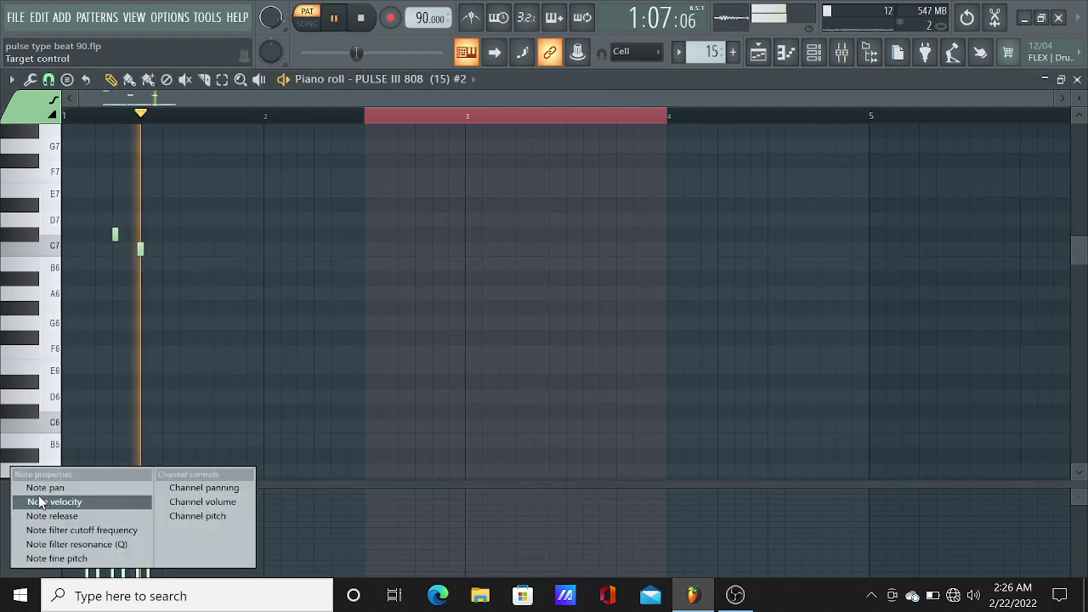
click(67, 482)
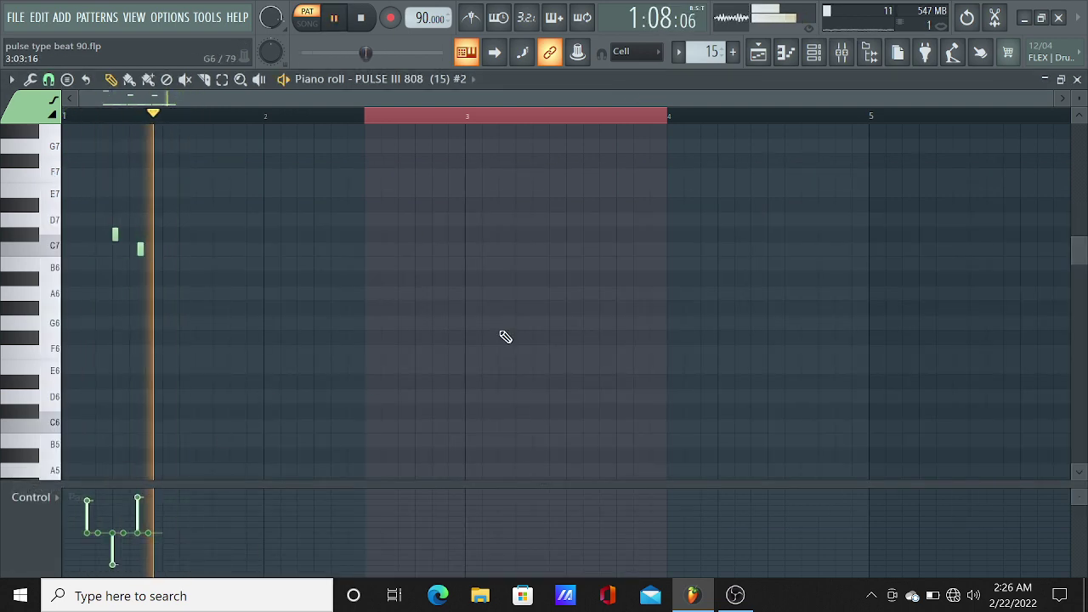
key(space)
Return to the playlist, switch to song mode, clear the selection of bars 13 to 21, and reset the playback position to bar 1.
click(787, 51)
scroll(688, 272, down, 3)
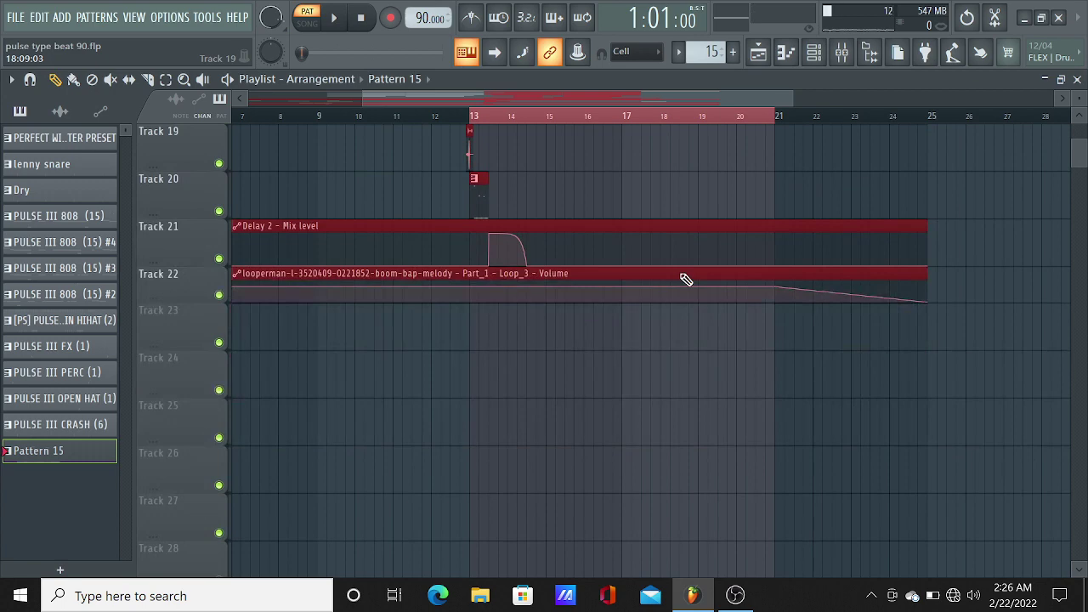
scroll(686, 279, up, 5)
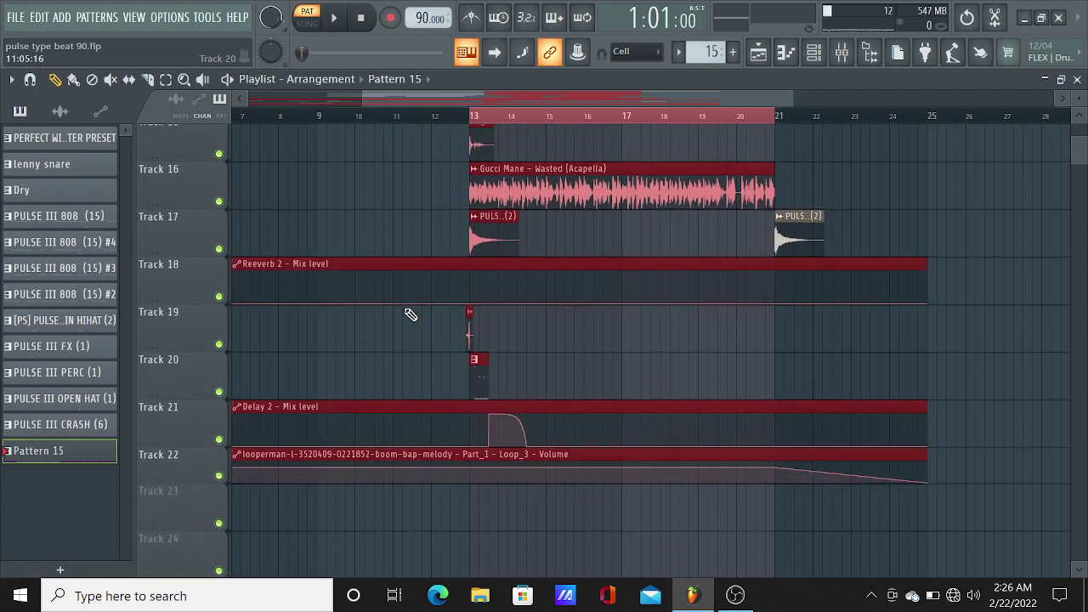
key(l)
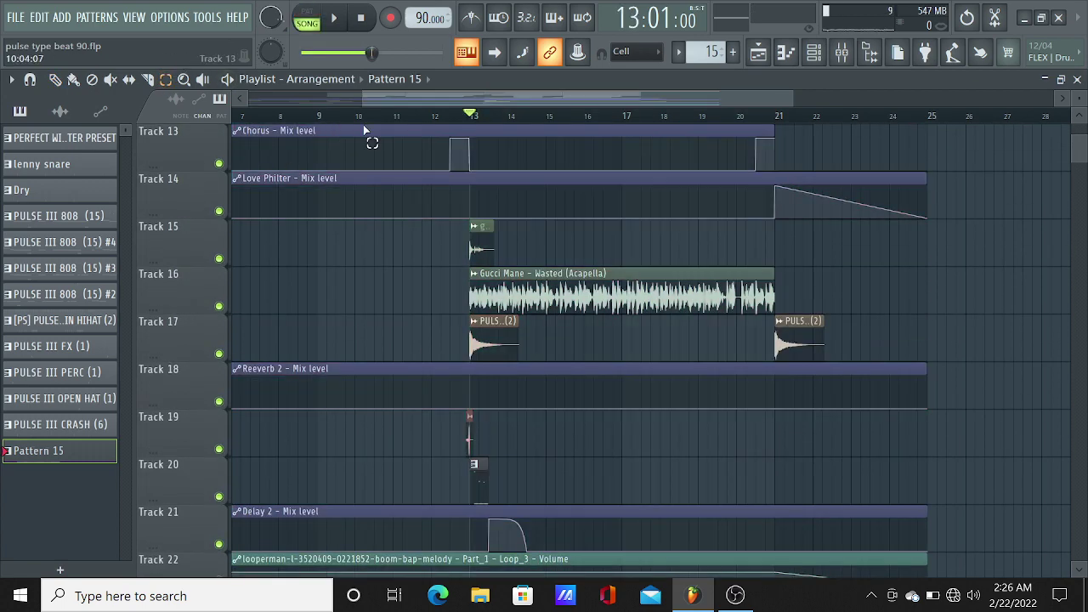
scroll(367, 132, down, 3)
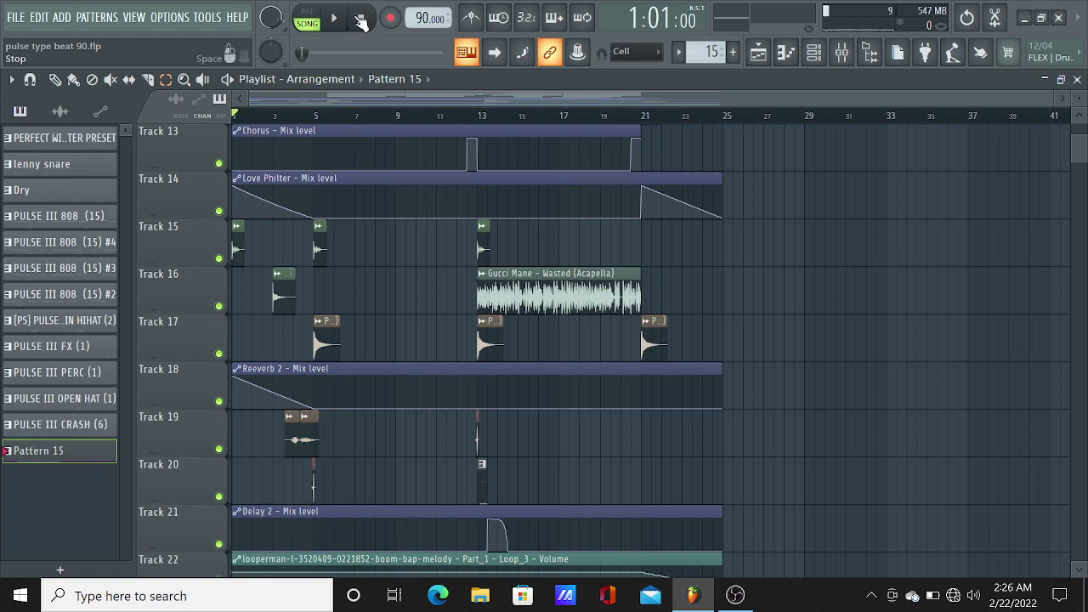
Play the full arrangement from bar 1 and examine its pattern, FX and automation tracks through the intro.
scroll(417, 263, up, 5)
scroll(467, 248, down, 4)
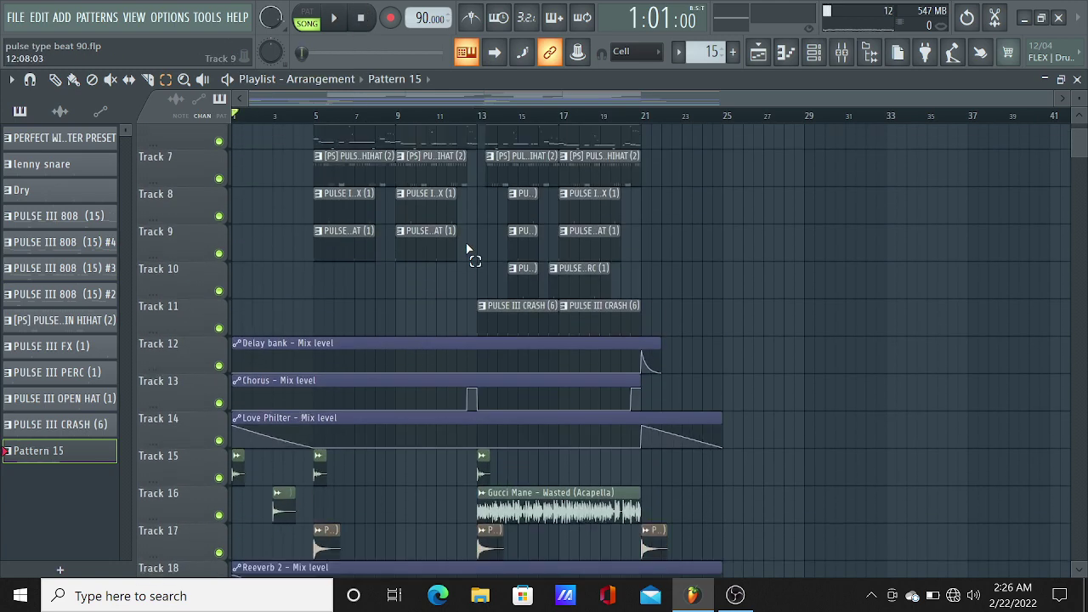
scroll(467, 248, up, 1)
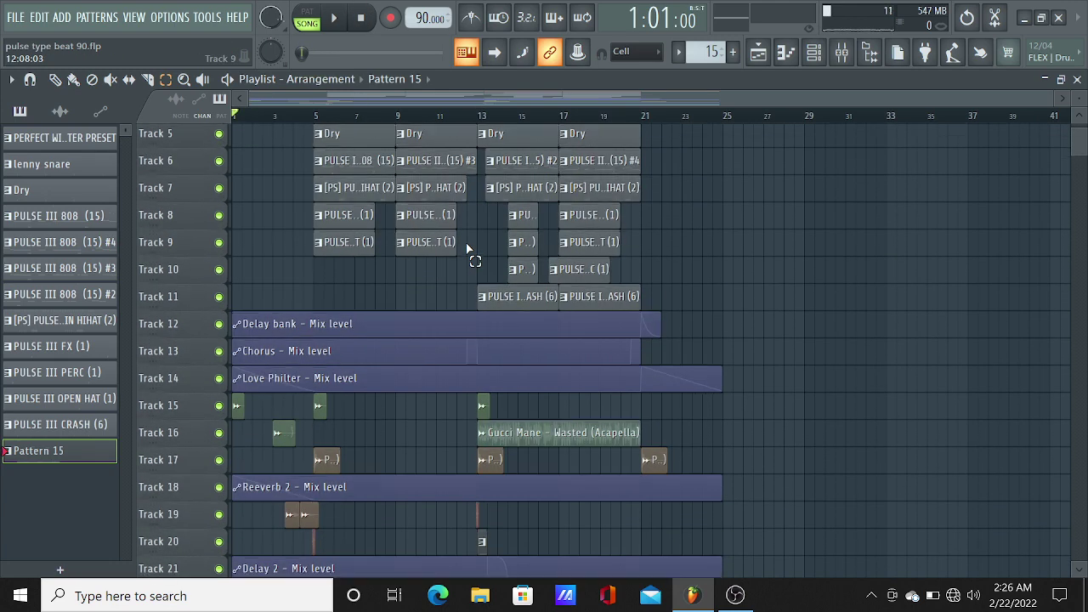
scroll(467, 248, up, 3)
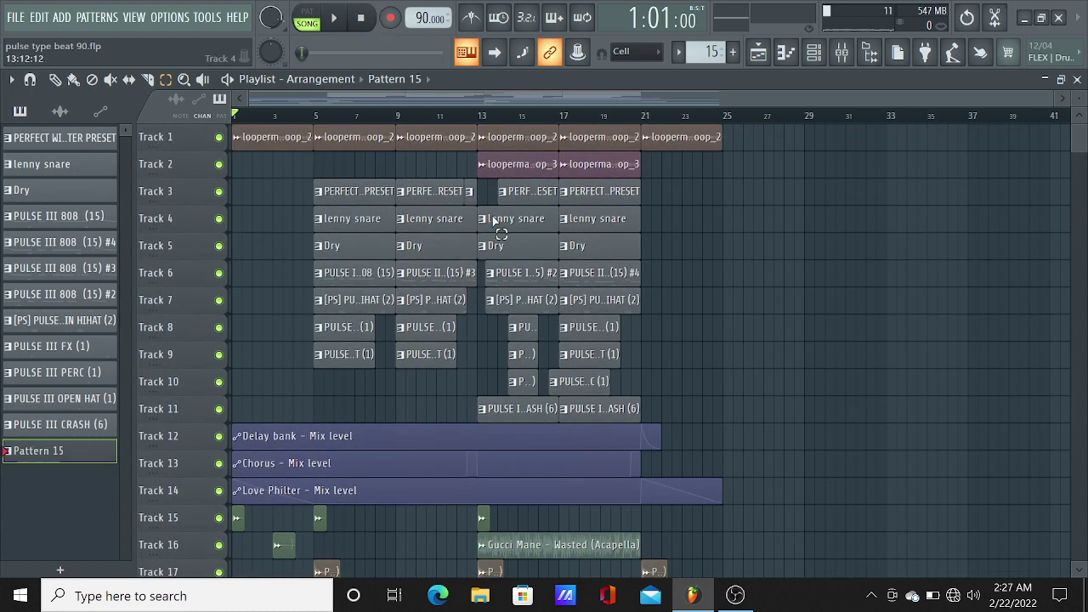
scroll(493, 221, up, 2)
scroll(493, 228, up, 1)
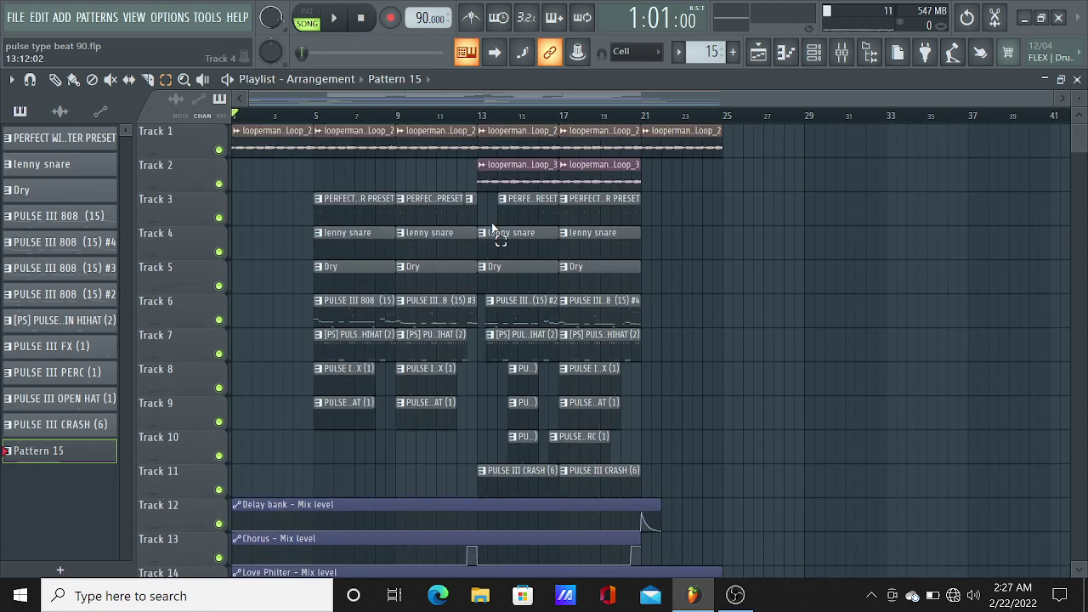
key(space)
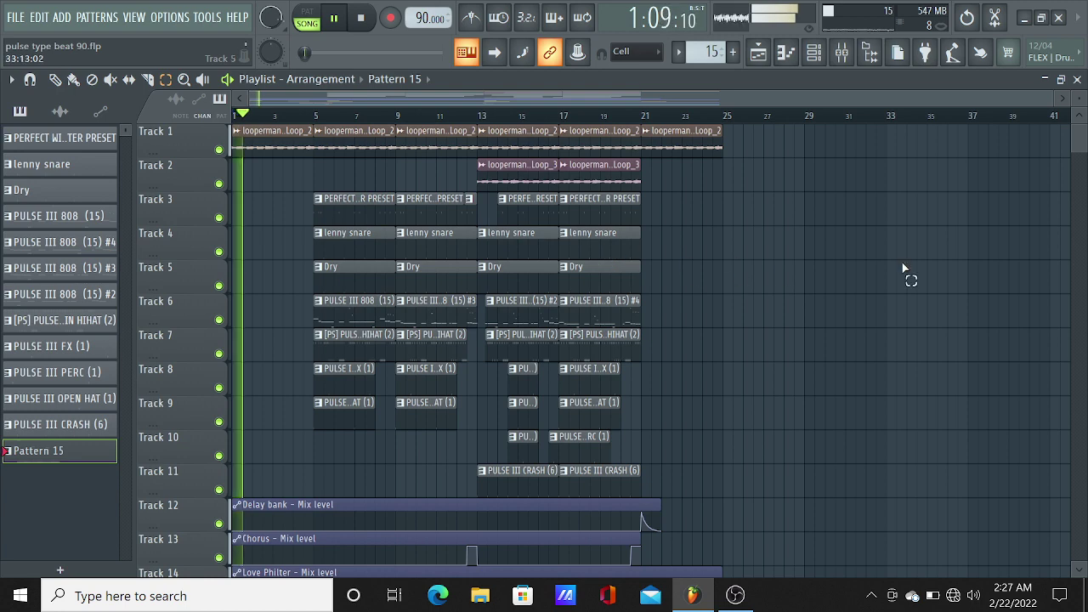
scroll(903, 265, down, 3)
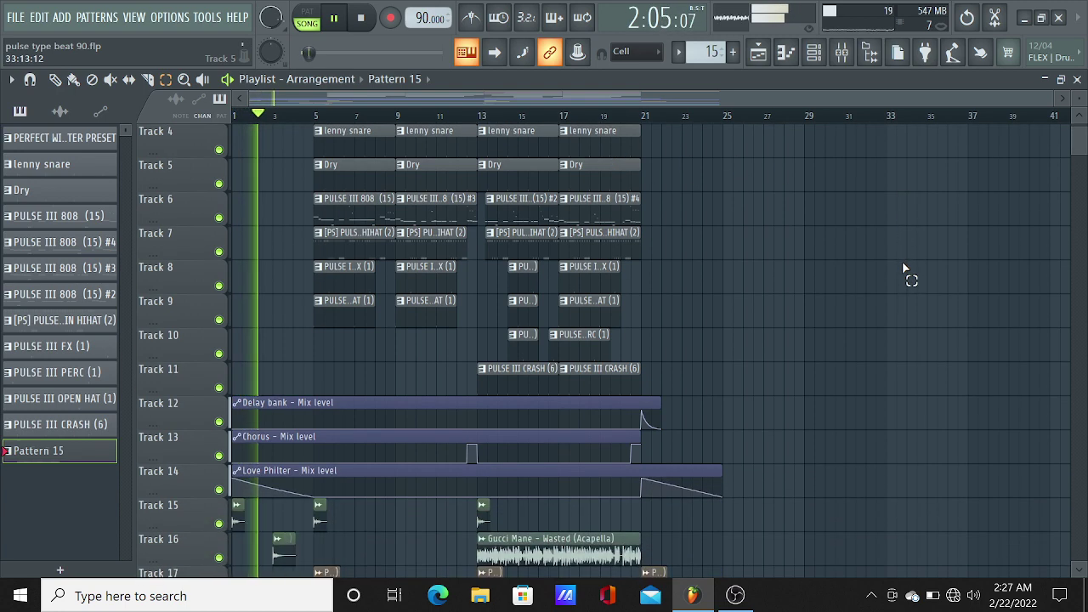
scroll(904, 269, down, 6)
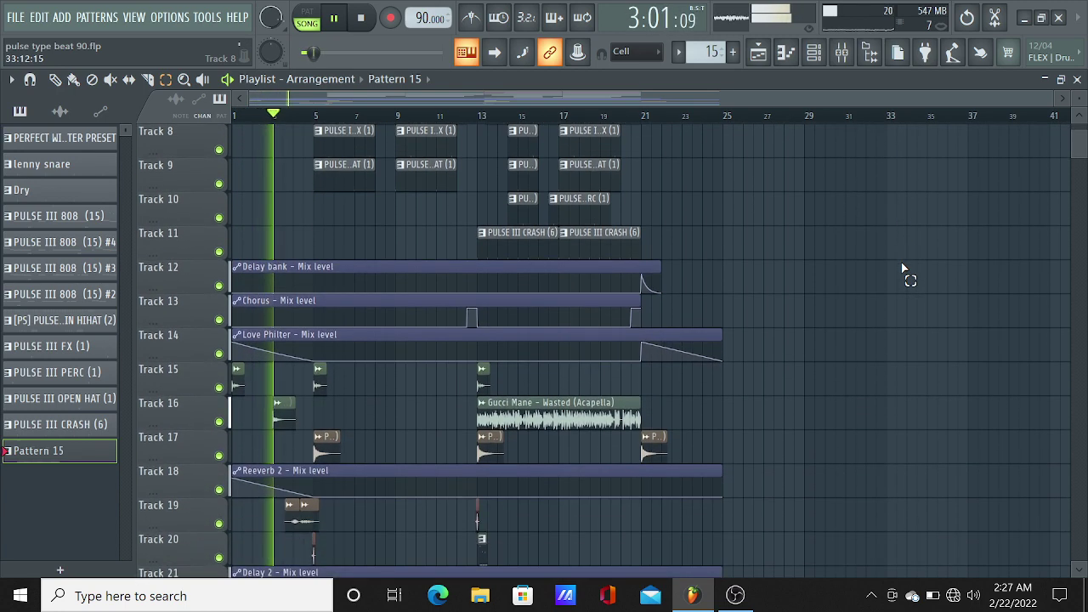
scroll(904, 268, down, 2)
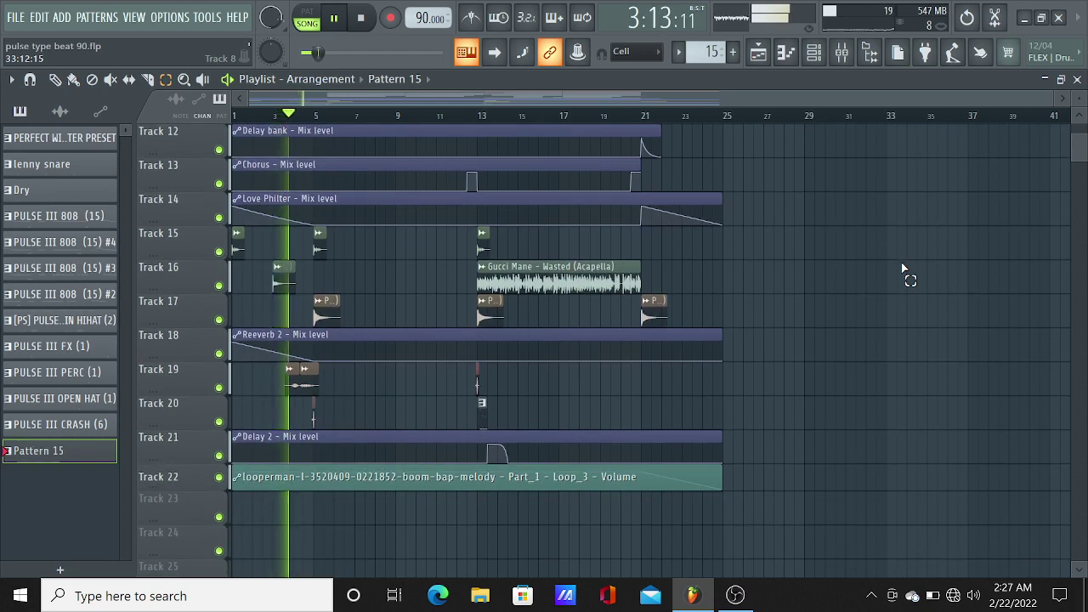
scroll(904, 268, up, 11)
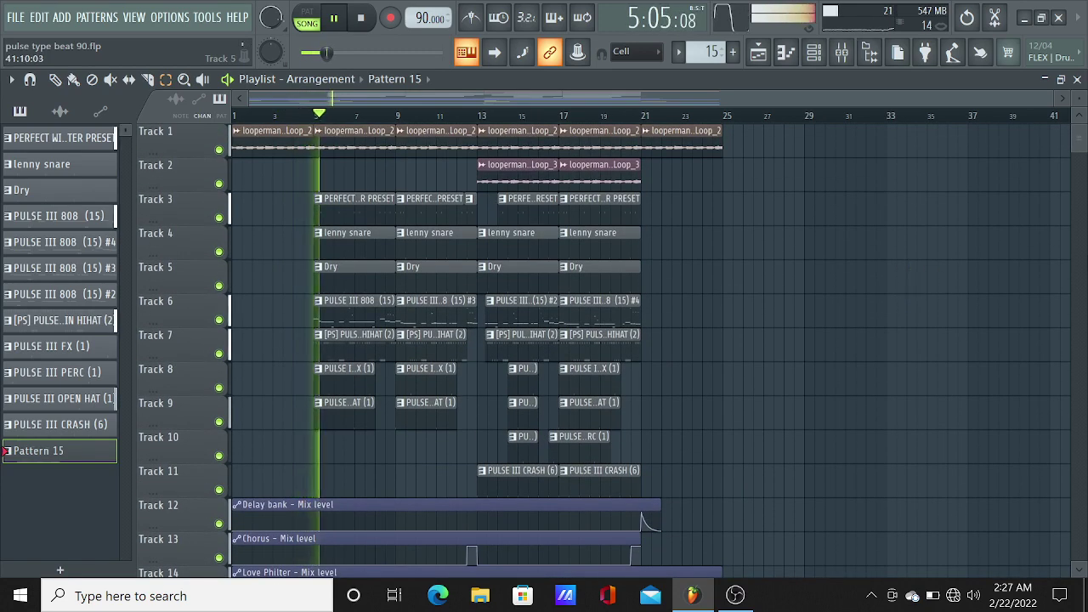
Examine Tracks 1 to 22 while the arrangement plays from bar 5 to its end near bar 25, and stop playback.
scroll(929, 266, down, 4)
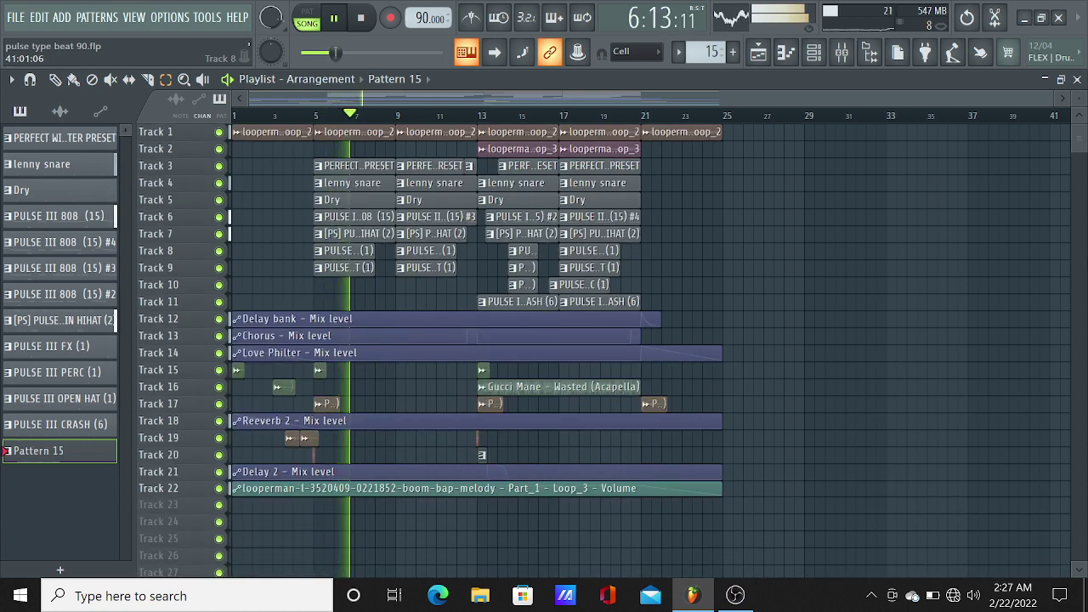
scroll(999, 265, up, 4)
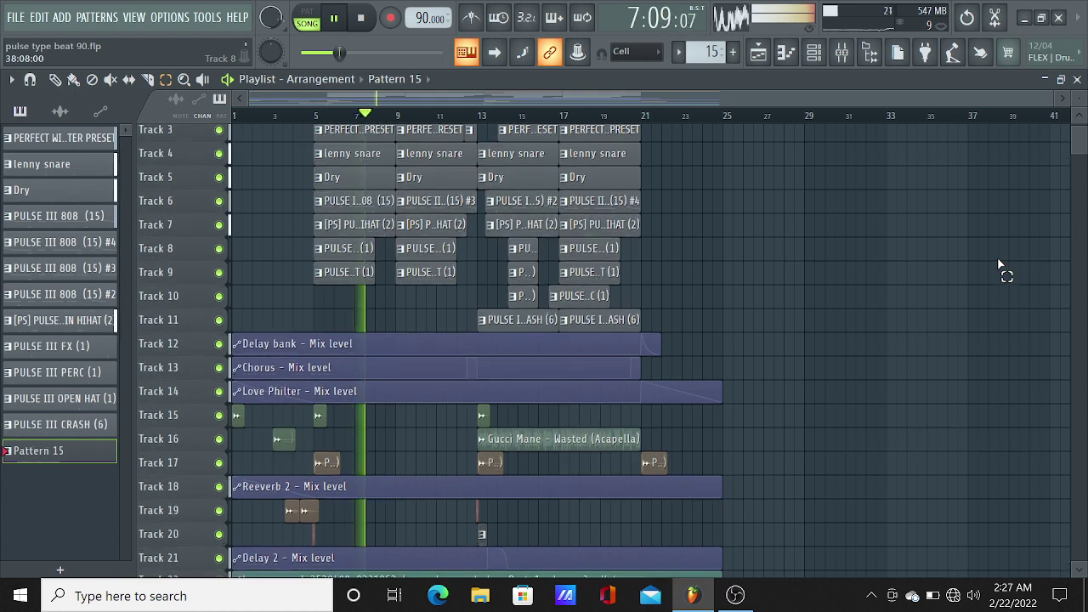
scroll(1000, 265, up, 3)
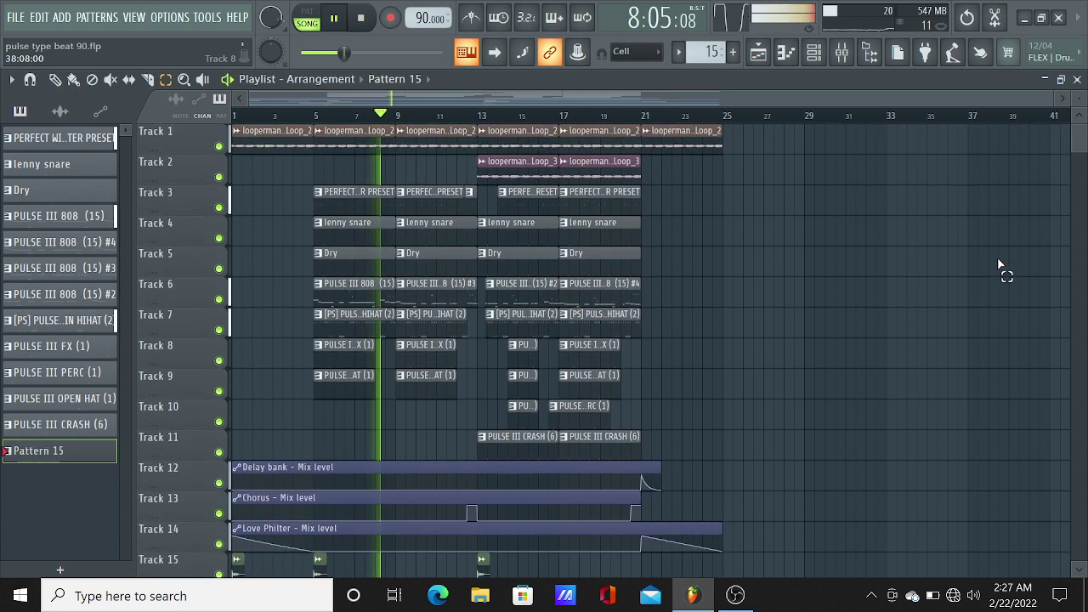
scroll(999, 265, down, 4)
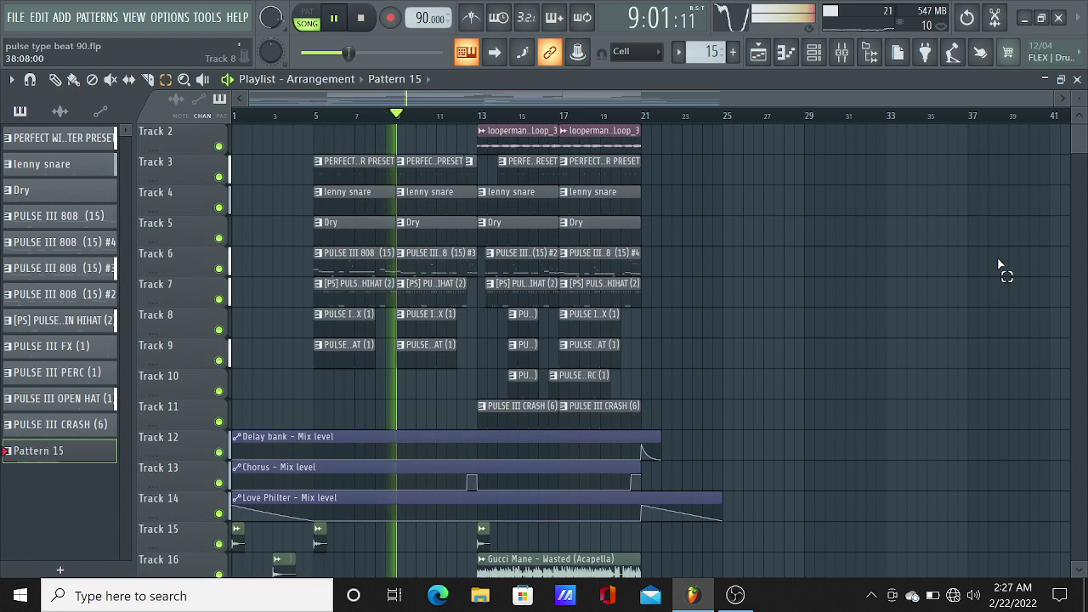
scroll(1000, 265, down, 3)
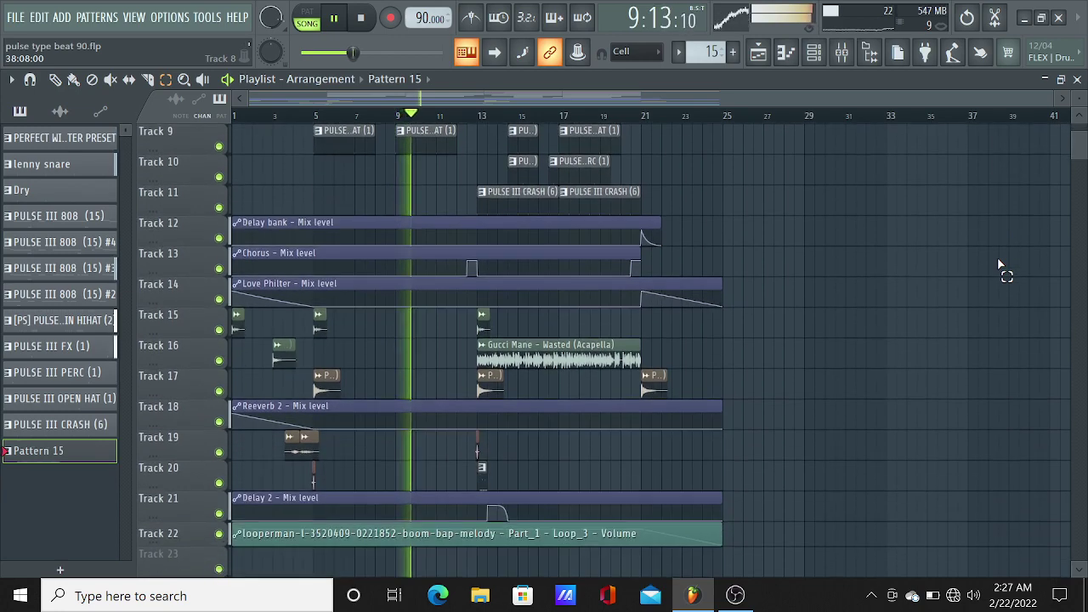
scroll(999, 266, up, 4)
scroll(999, 265, down, 1)
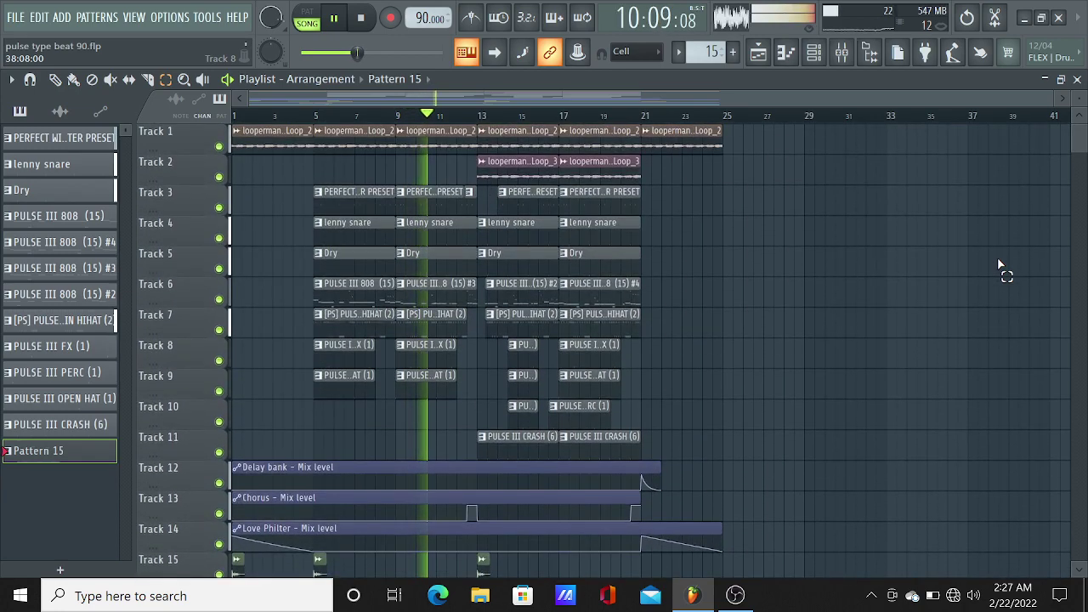
scroll(1000, 265, up, 1)
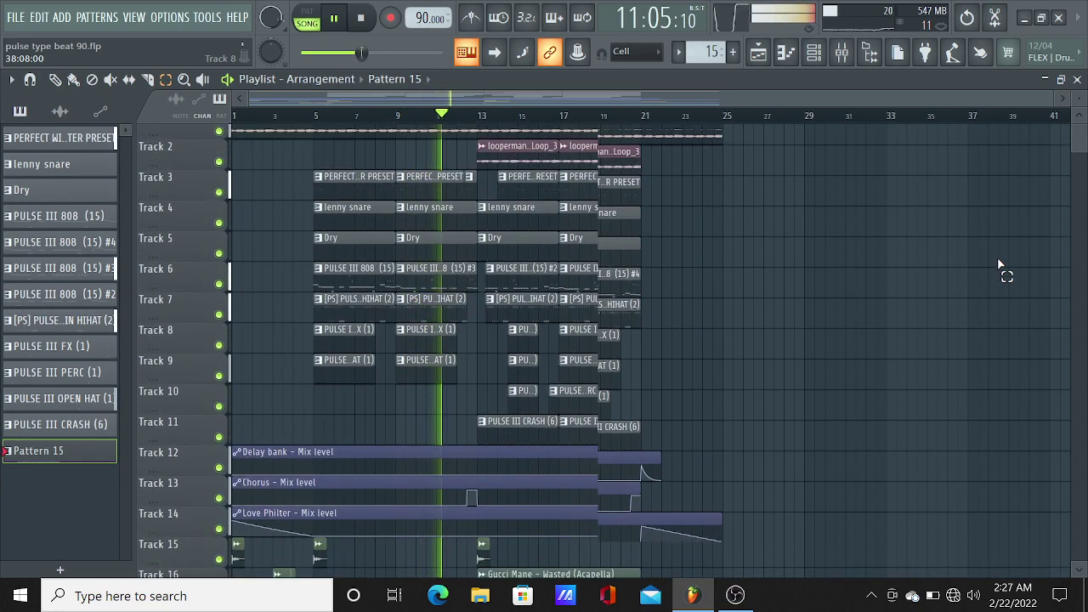
scroll(1000, 265, down, 1)
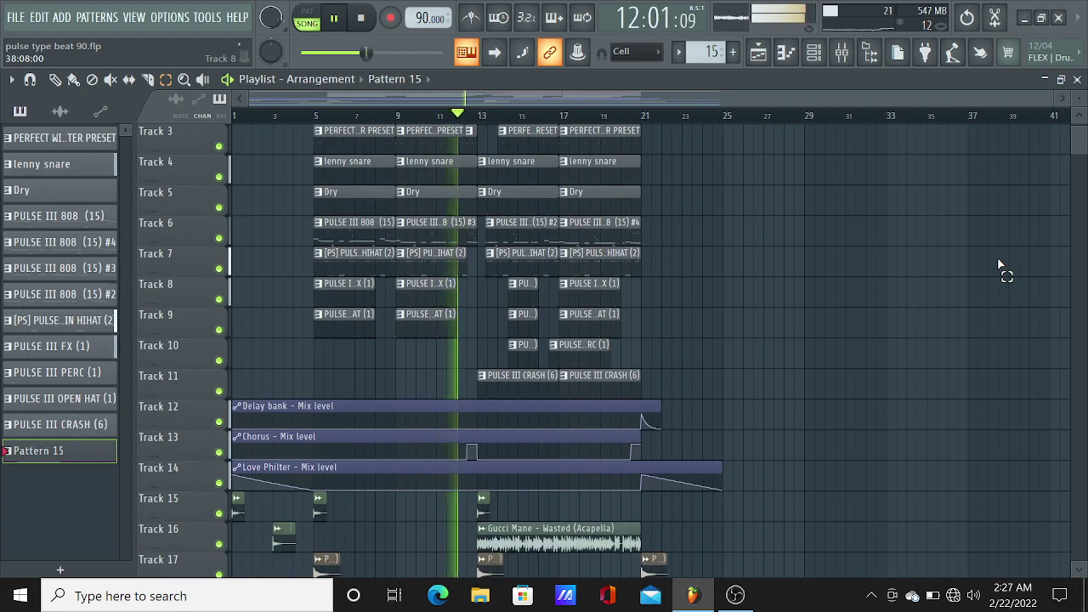
scroll(1000, 265, down, 1)
scroll(1000, 265, down, 3)
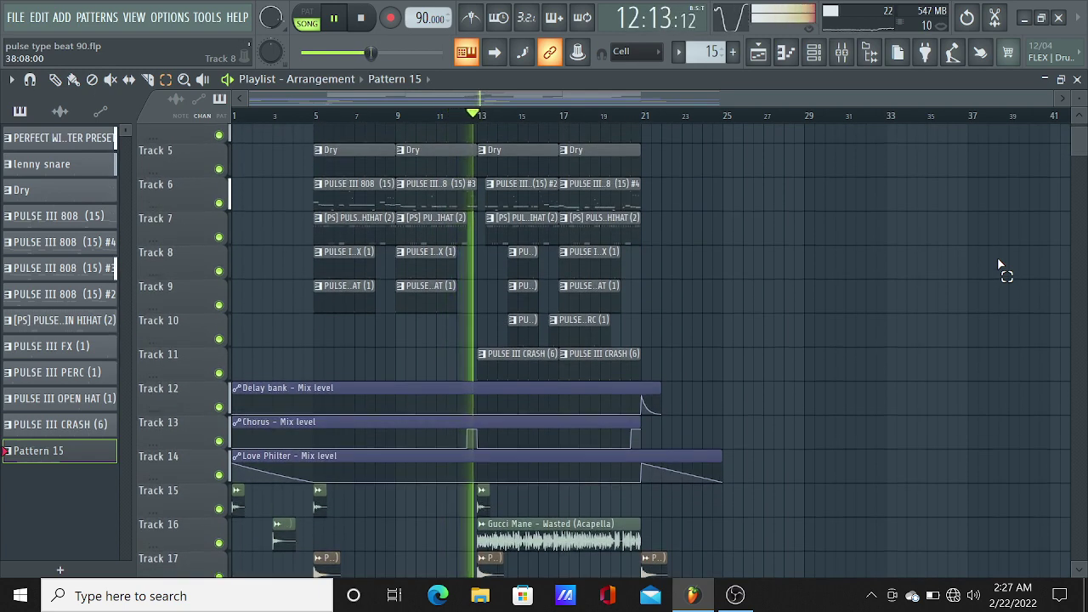
scroll(1000, 266, up, 2)
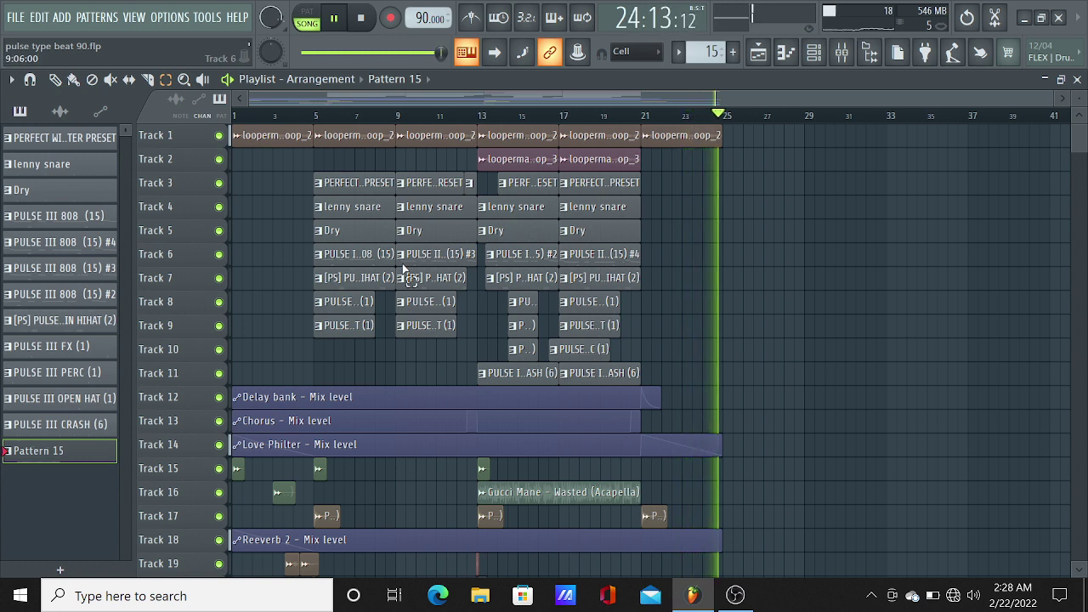
key(space)
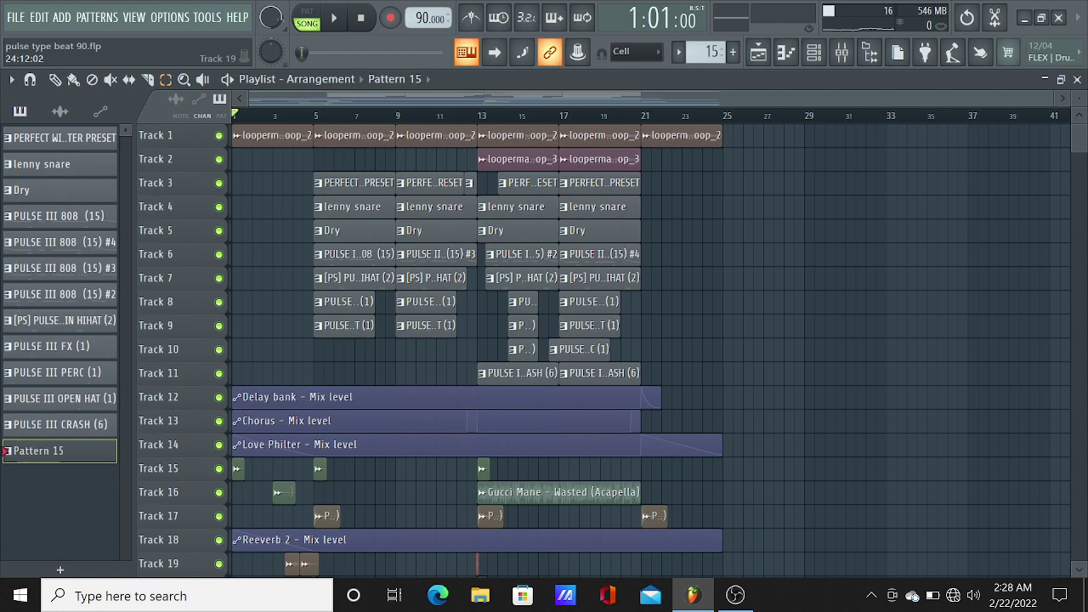
click(735, 595)
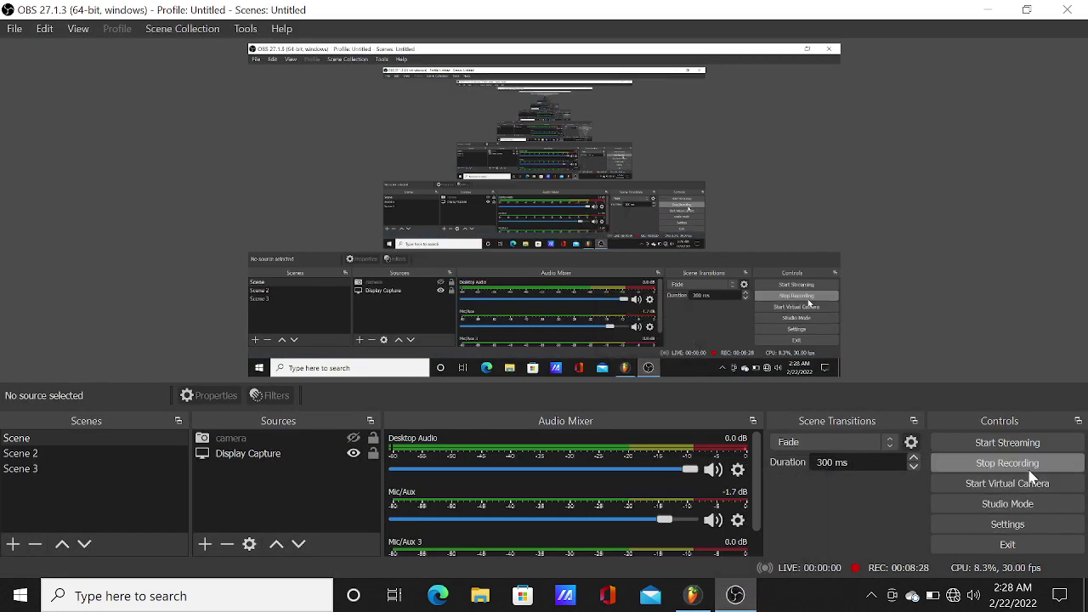